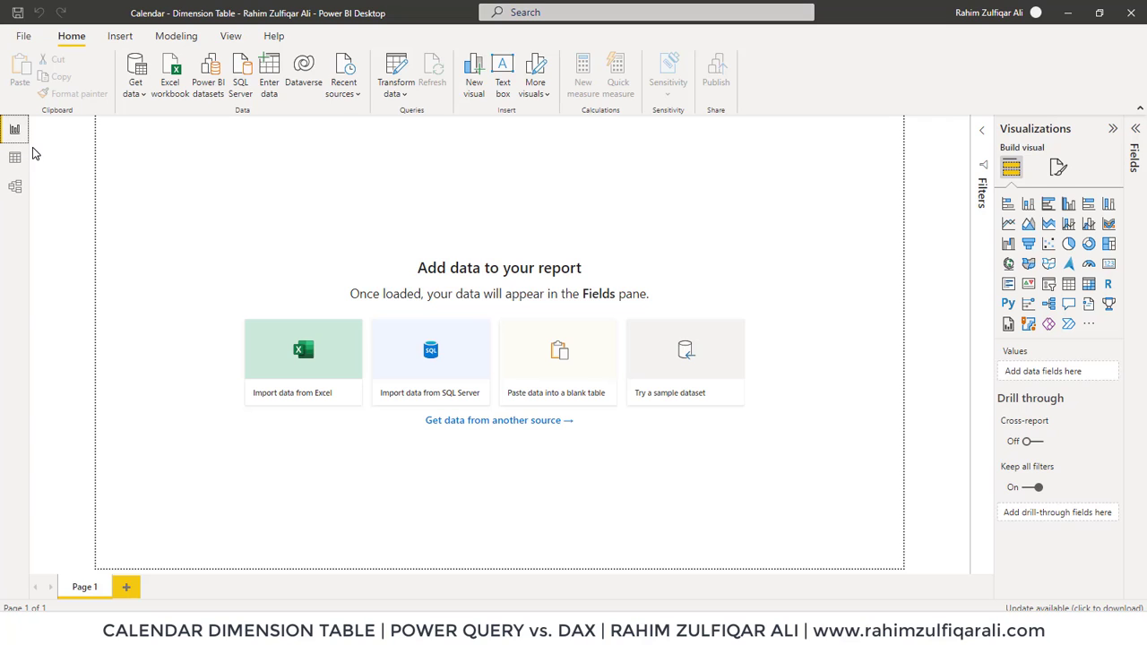
Look through the Data and Model views, then return to the Report view
{"action": "left_click", "coordinate": [13, 165]}
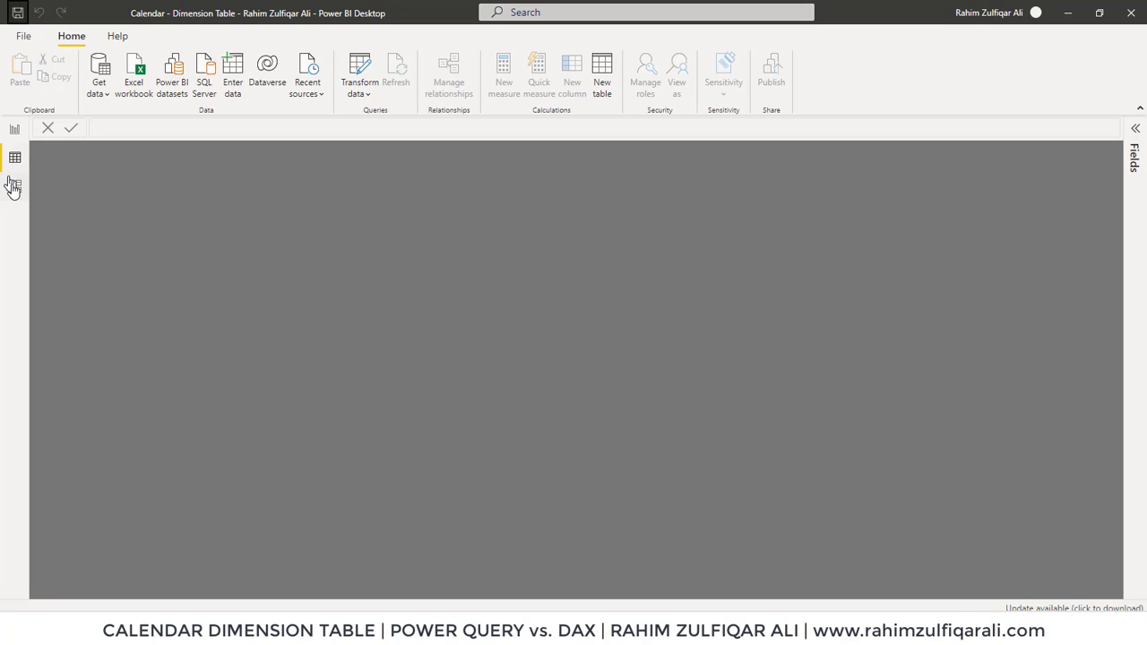
{"action": "left_click", "coordinate": [14, 186]}
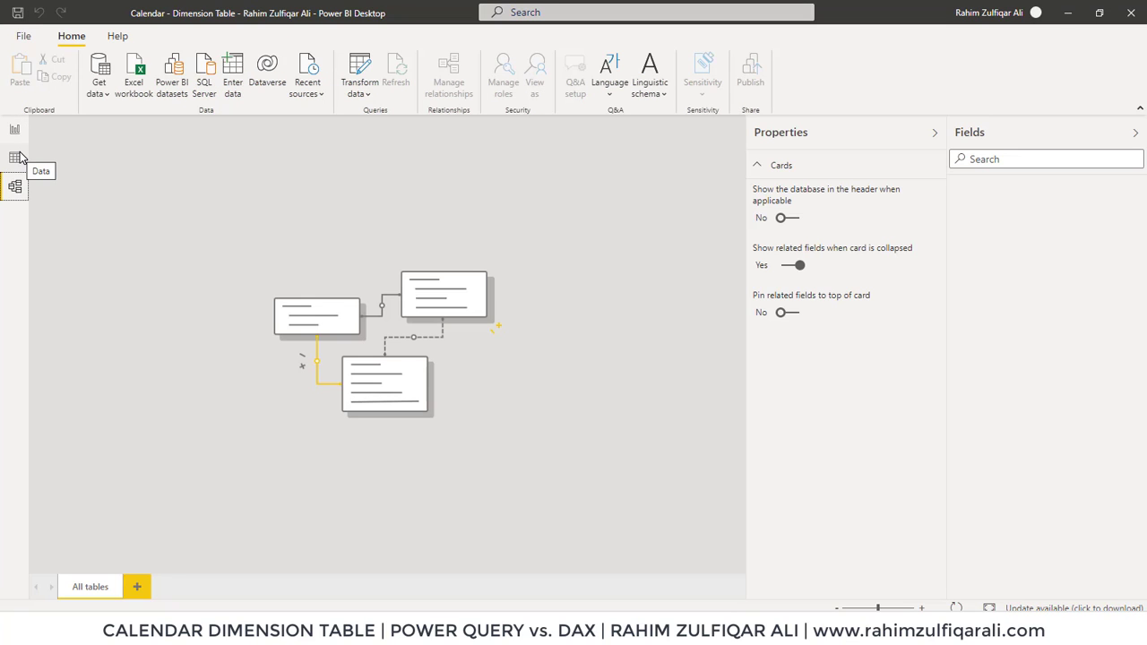
{"action": "left_click", "coordinate": [15, 157]}
{"action": "left_click", "coordinate": [14, 132]}
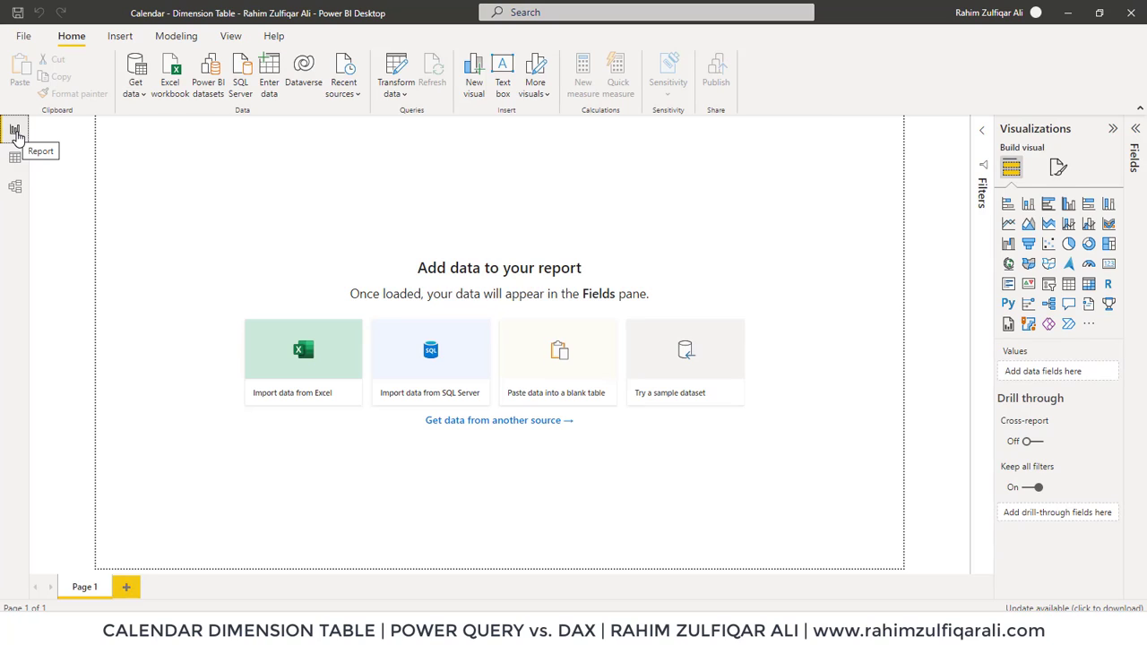
Launch Power Query Editor and start a new query parameter
{"action": "left_click", "coordinate": [401, 101]}
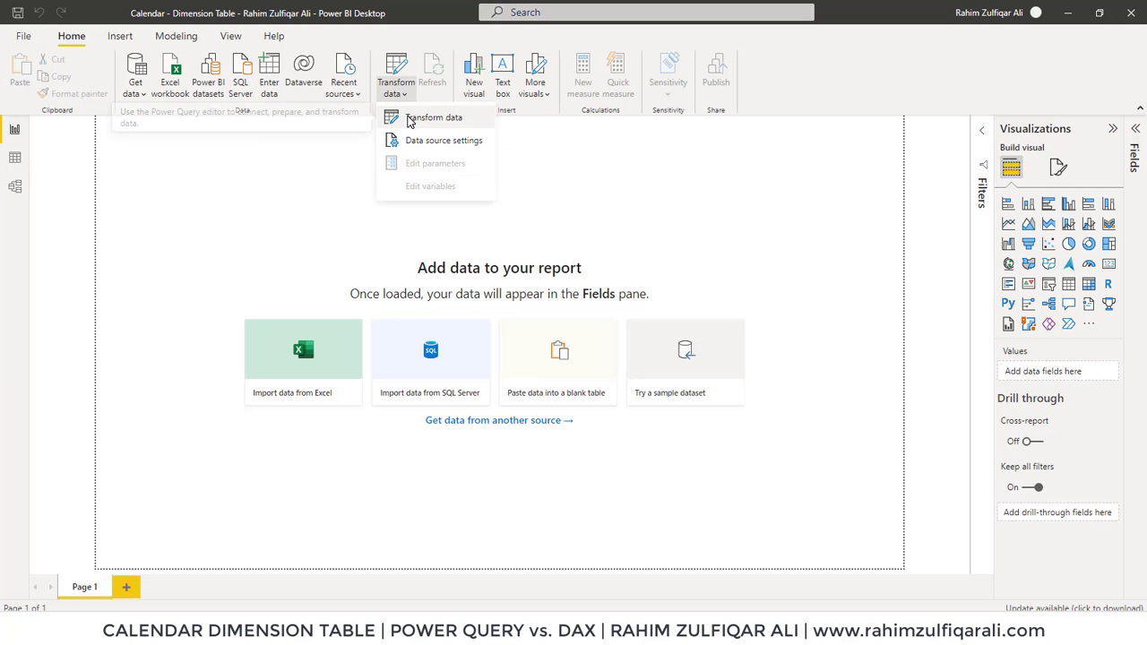
{"action": "left_click", "coordinate": [410, 117]}
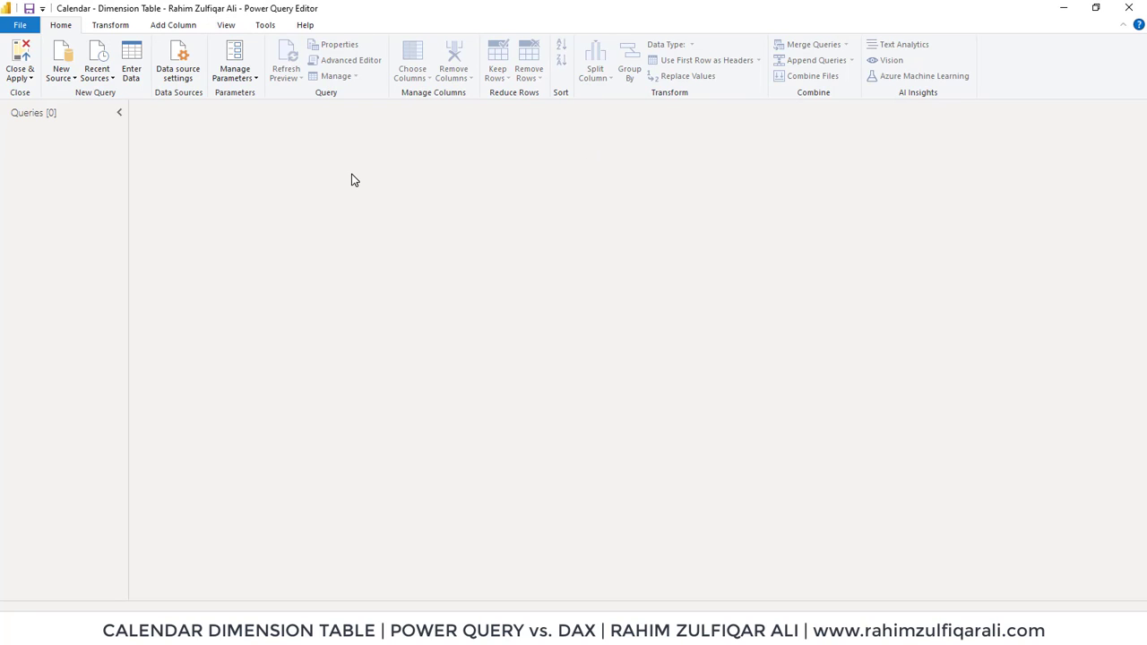
{"action": "left_click", "coordinate": [248, 80]}
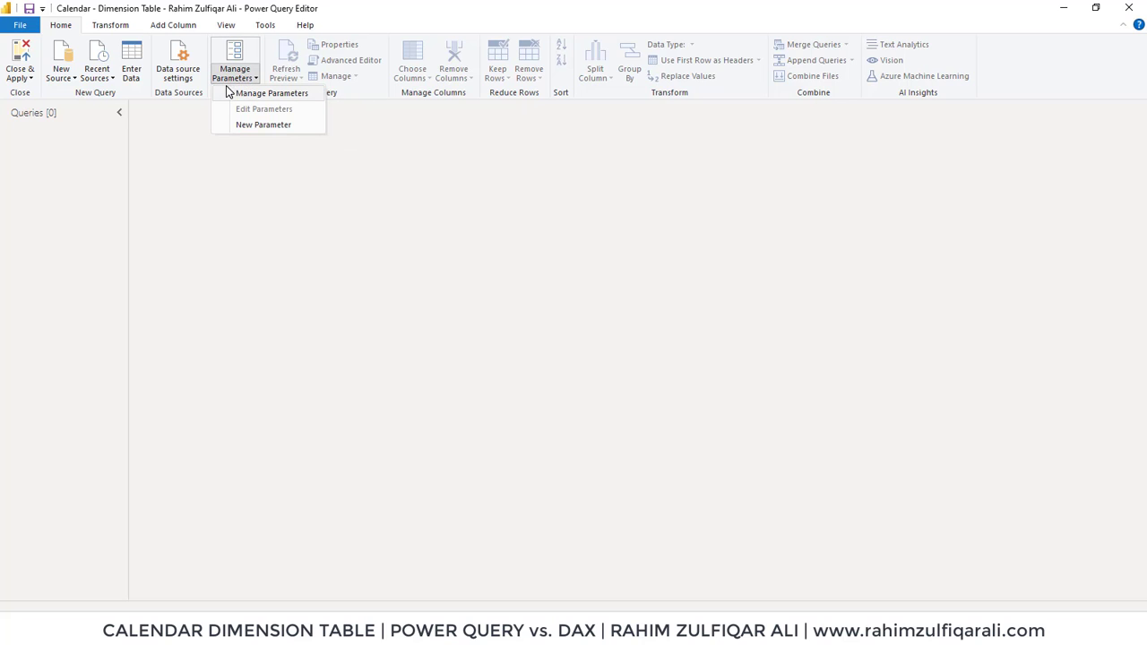
{"action": "left_click", "coordinate": [257, 127]}
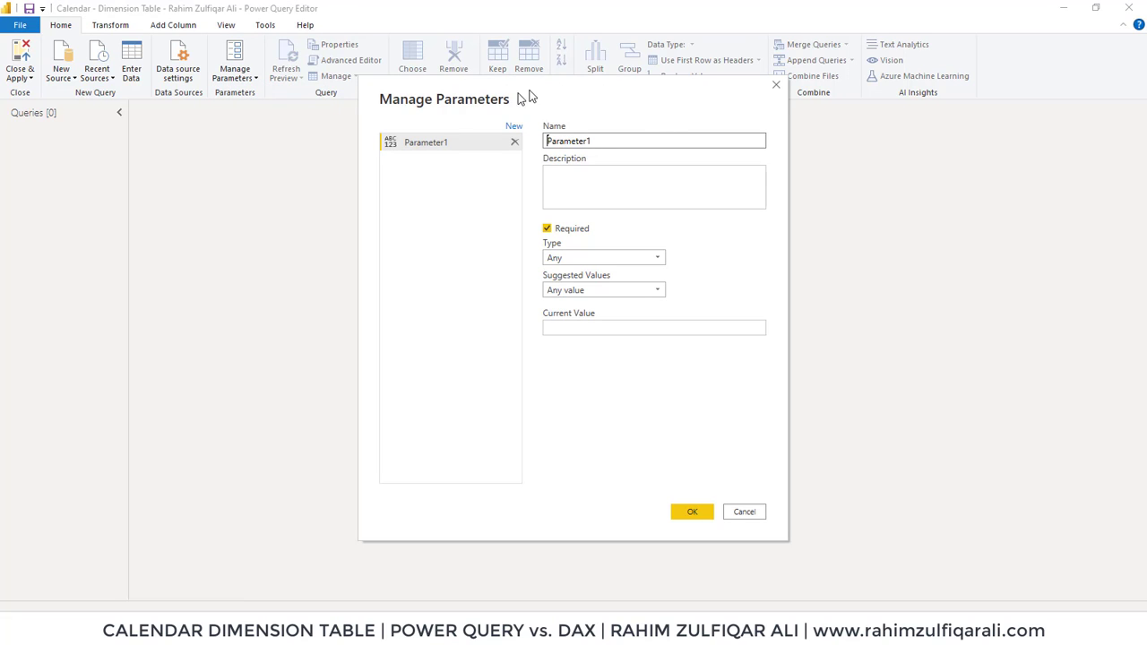
Name the parameter StartDate, set its type to Date and its current value to 1/1/2021
{"action": "double_click", "coordinate": [587, 140]}
{"action": "type", "text": "Statr"}
{"action": "key", "text": "BackSpace"}
{"action": "key", "text": "BackSpace"}
{"action": "type", "text": "rtDate"}
{"action": "left_click", "coordinate": [635, 297]}
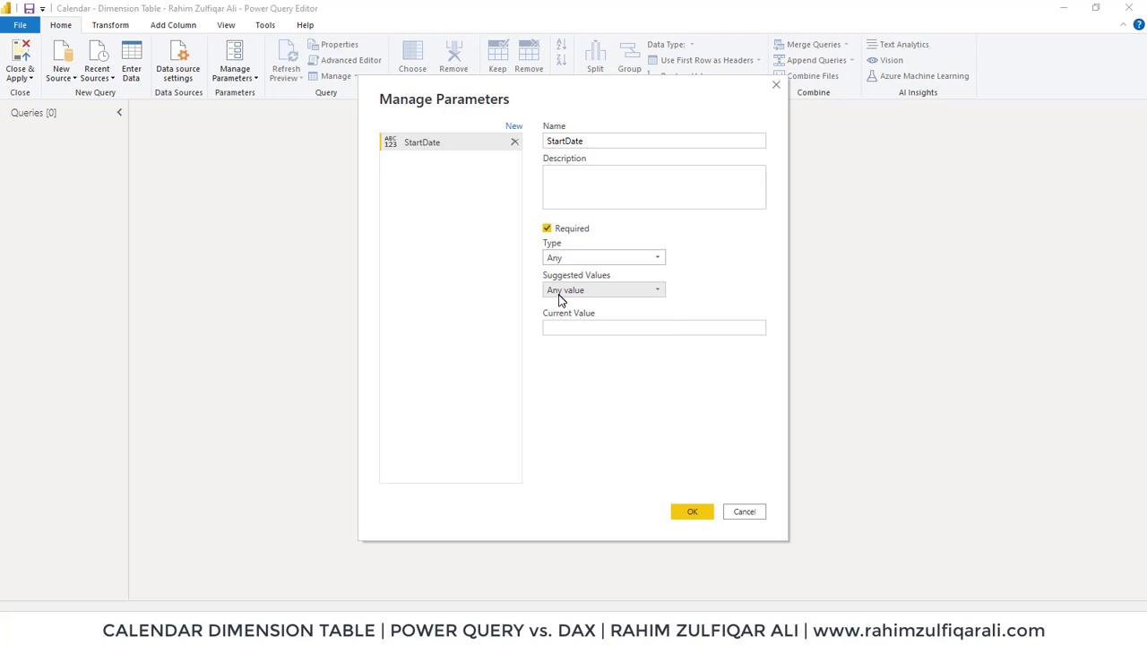
{"action": "left_click", "coordinate": [560, 262]}
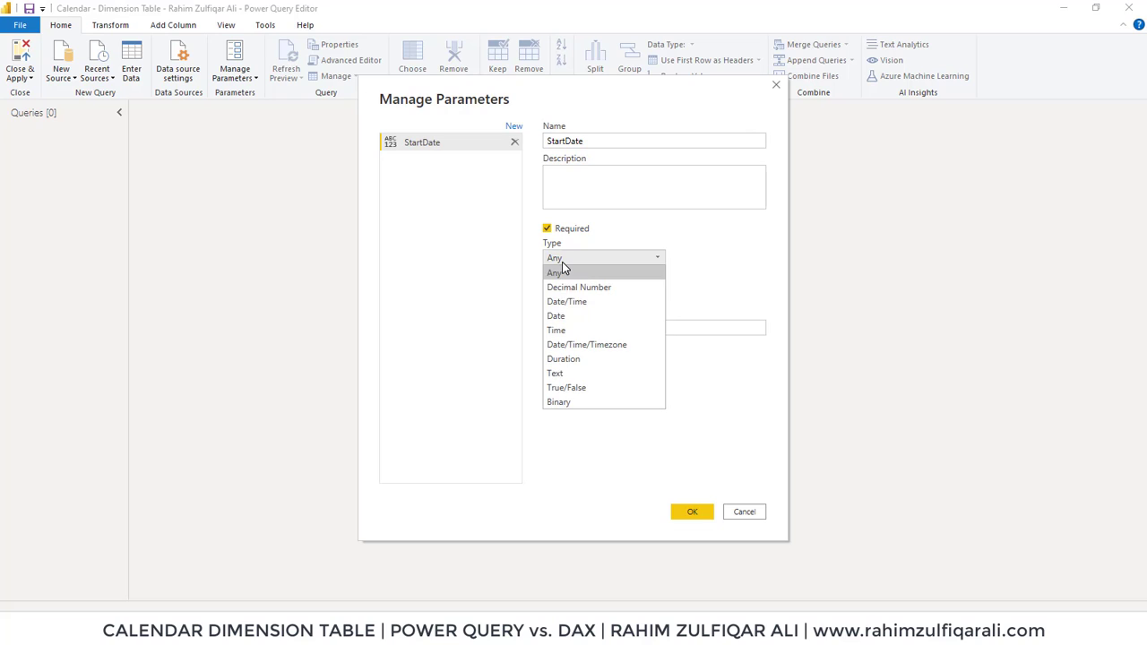
{"action": "left_click", "coordinate": [565, 321]}
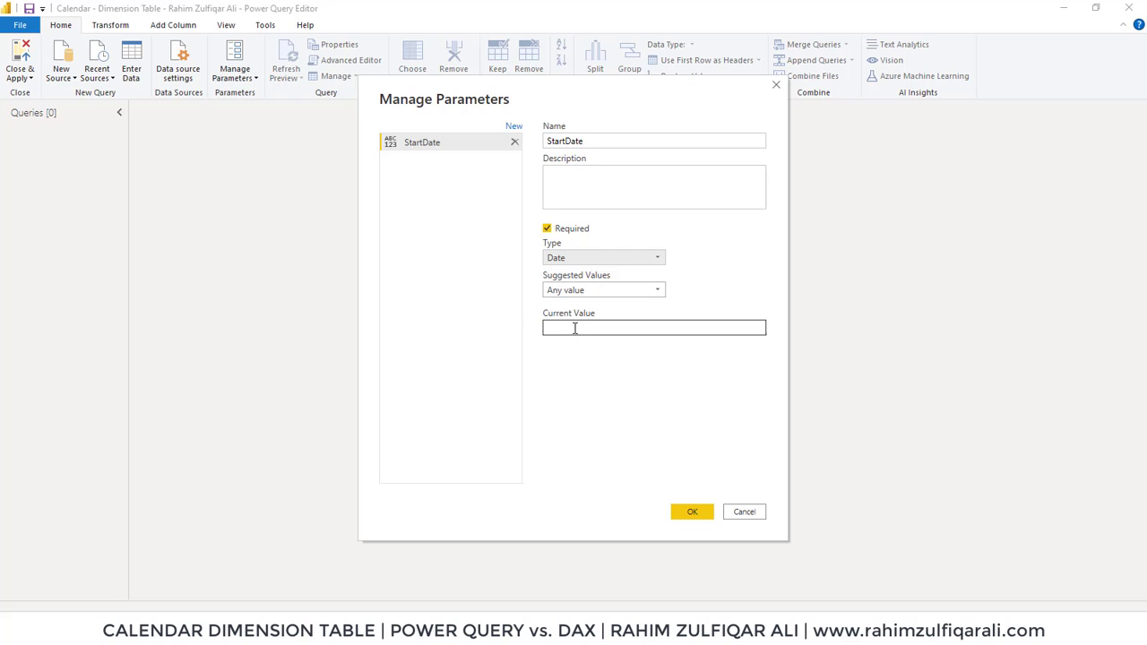
{"action": "left_click", "coordinate": [574, 328]}
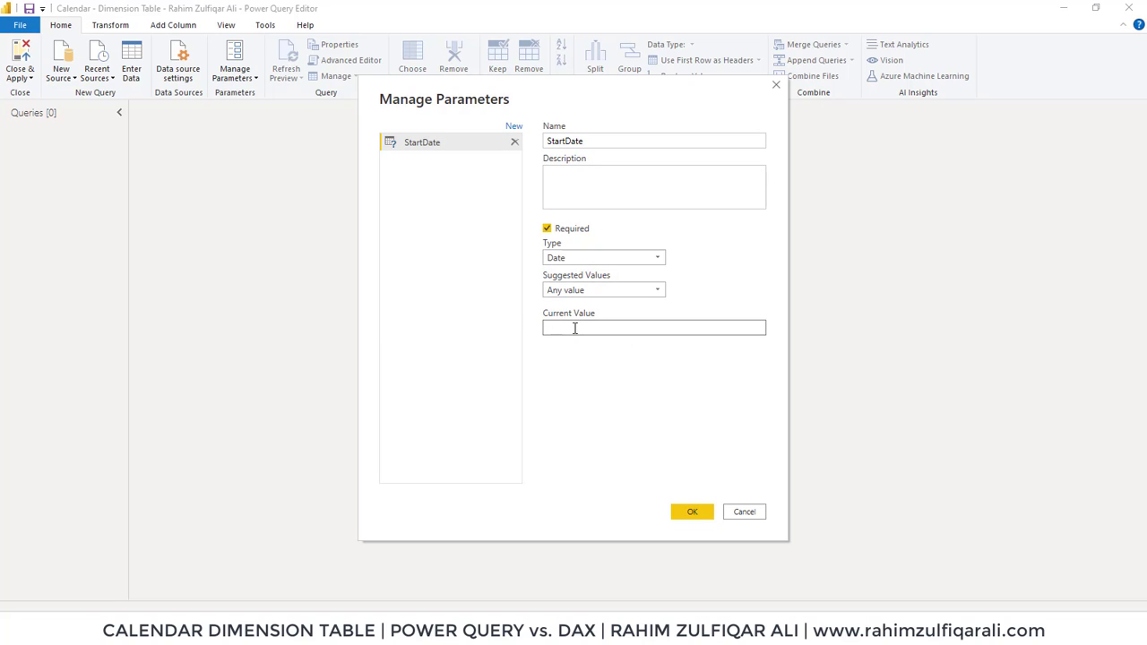
{"action": "type", "text": "1/1/"}
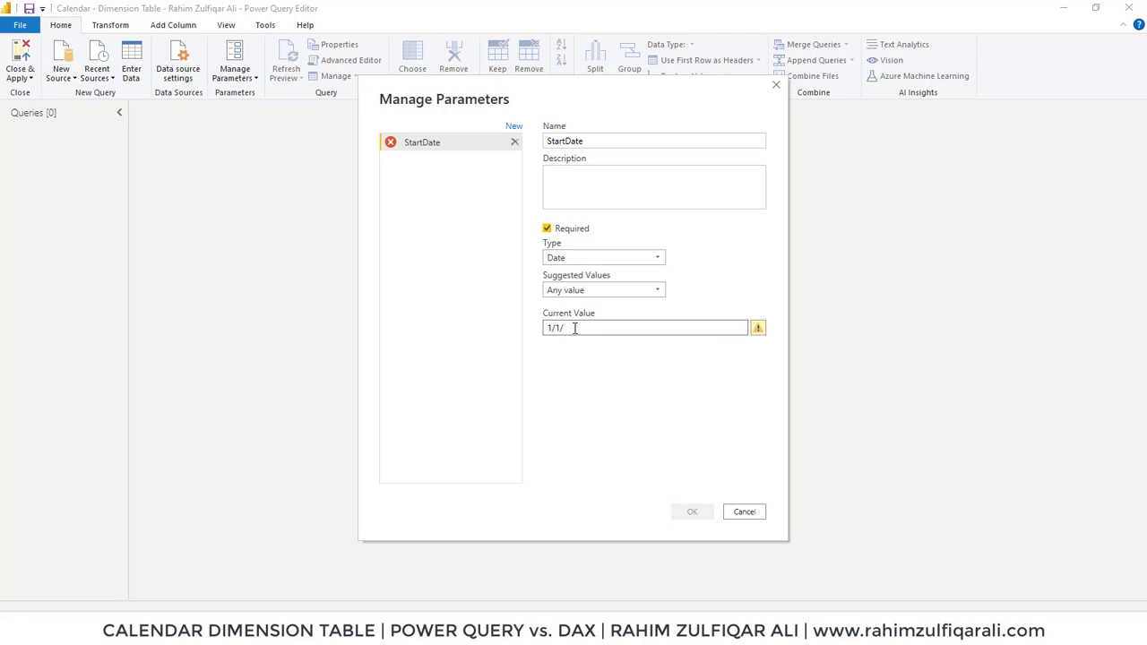
{"action": "type", "text": "2021"}
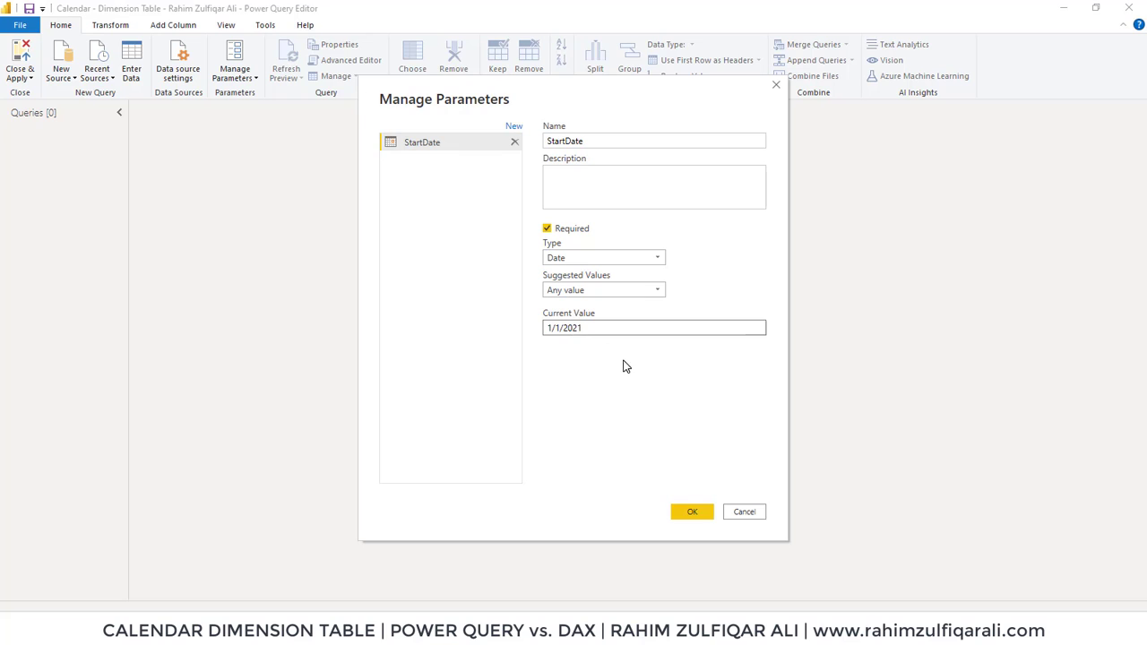
{"action": "left_click", "coordinate": [692, 513]}
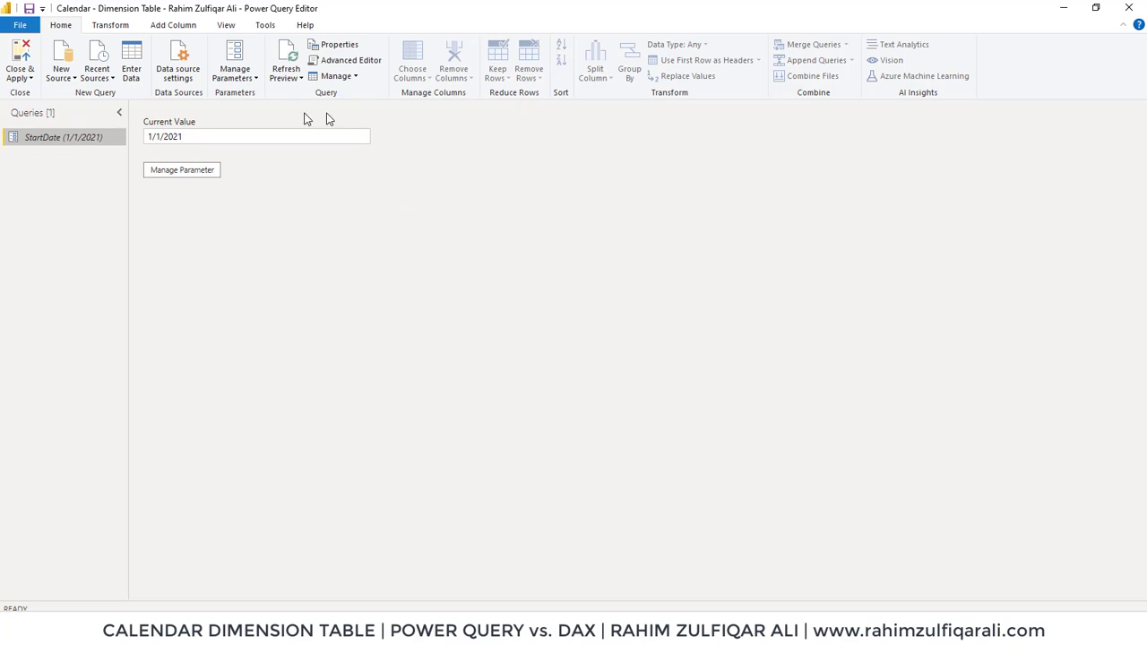
Create a Date parameter named EndDate with value 12/31/2021, then select StartDate to check it
{"action": "left_click", "coordinate": [243, 82]}
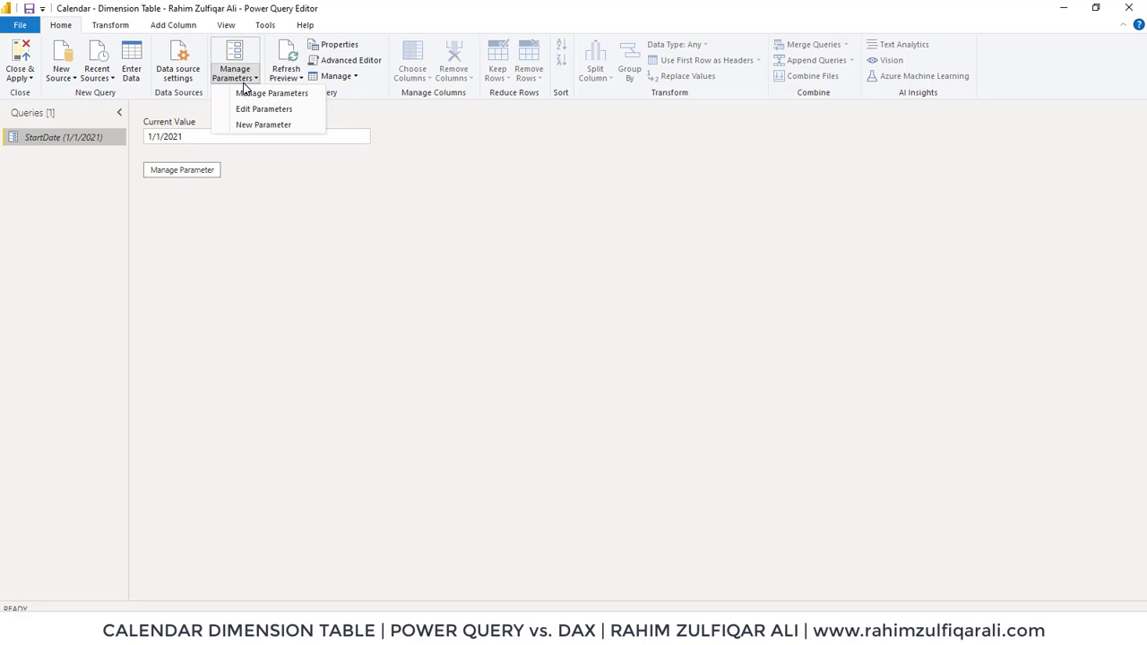
{"action": "left_click", "coordinate": [266, 126]}
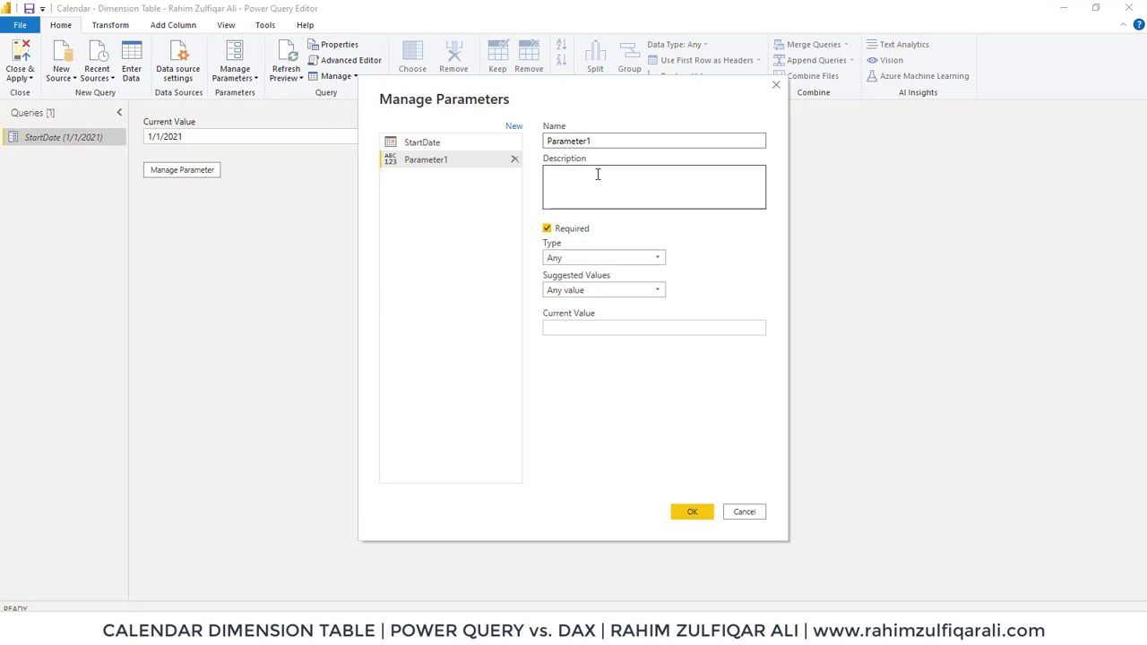
{"action": "left_click_drag", "start_coordinate": [604, 144], "coordinate": [526, 143]}
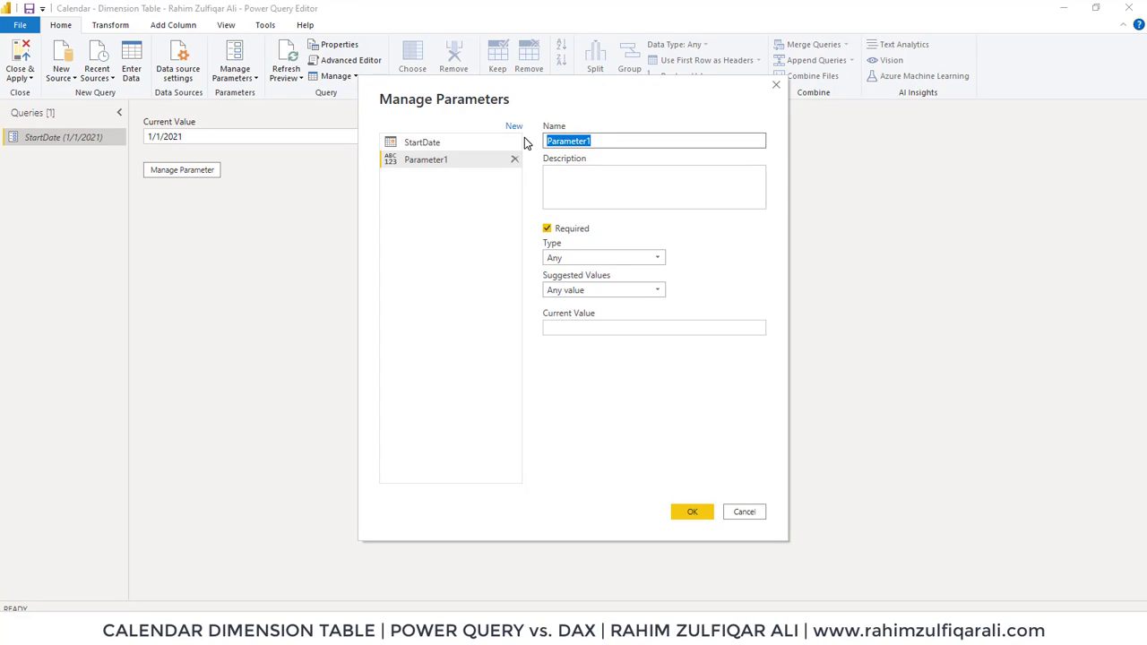
{"action": "type", "text": "EndDate"}
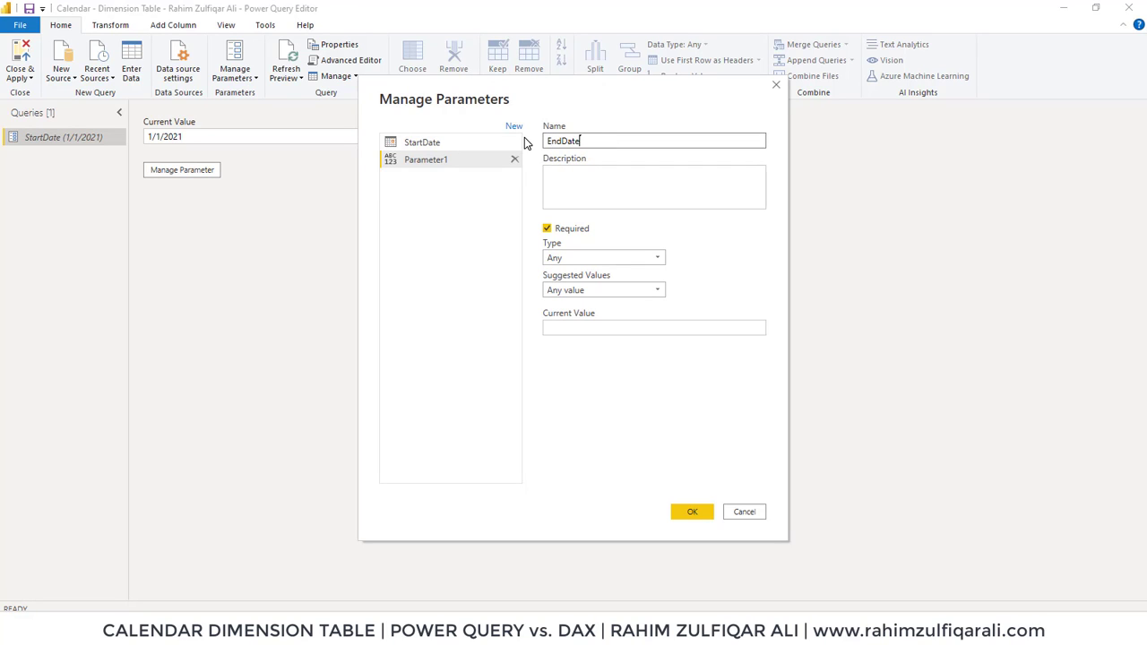
{"action": "left_click", "coordinate": [576, 260]}
{"action": "left_click", "coordinate": [571, 315]}
{"action": "left_click", "coordinate": [574, 327]}
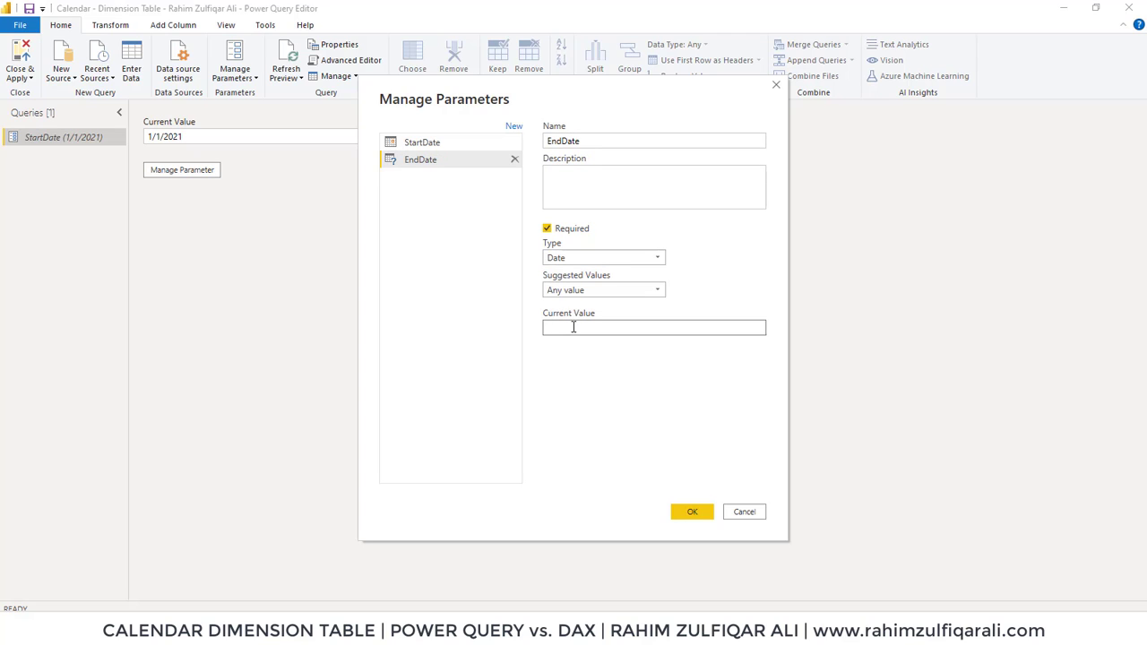
{"action": "type", "text": "12/"}
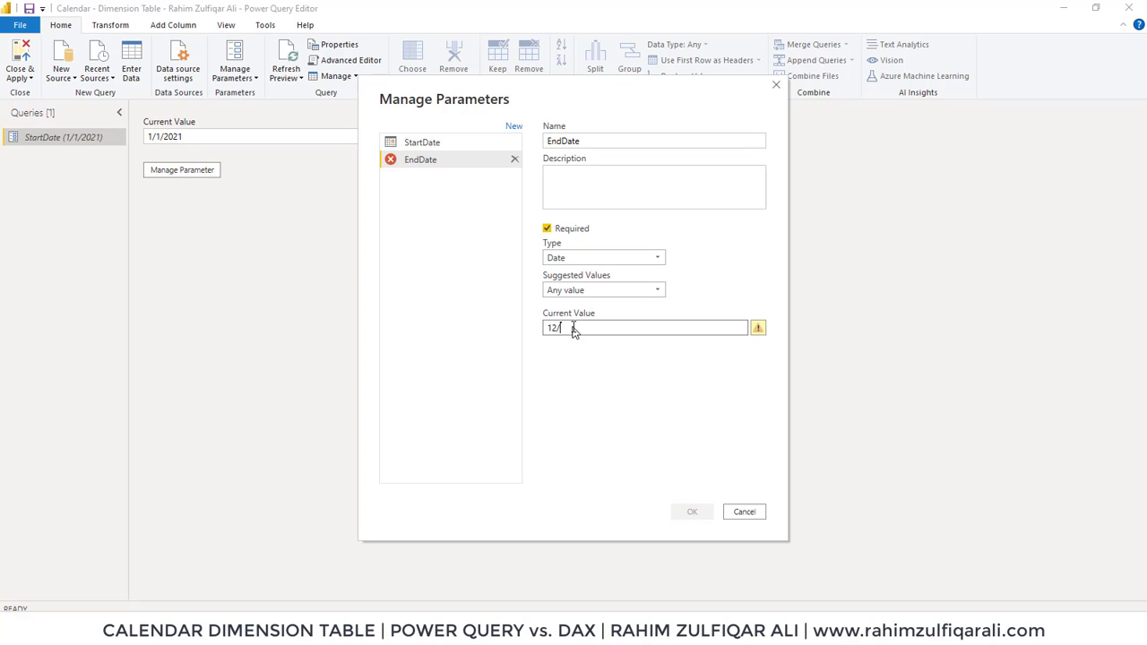
{"action": "type", "text": "31/2021"}
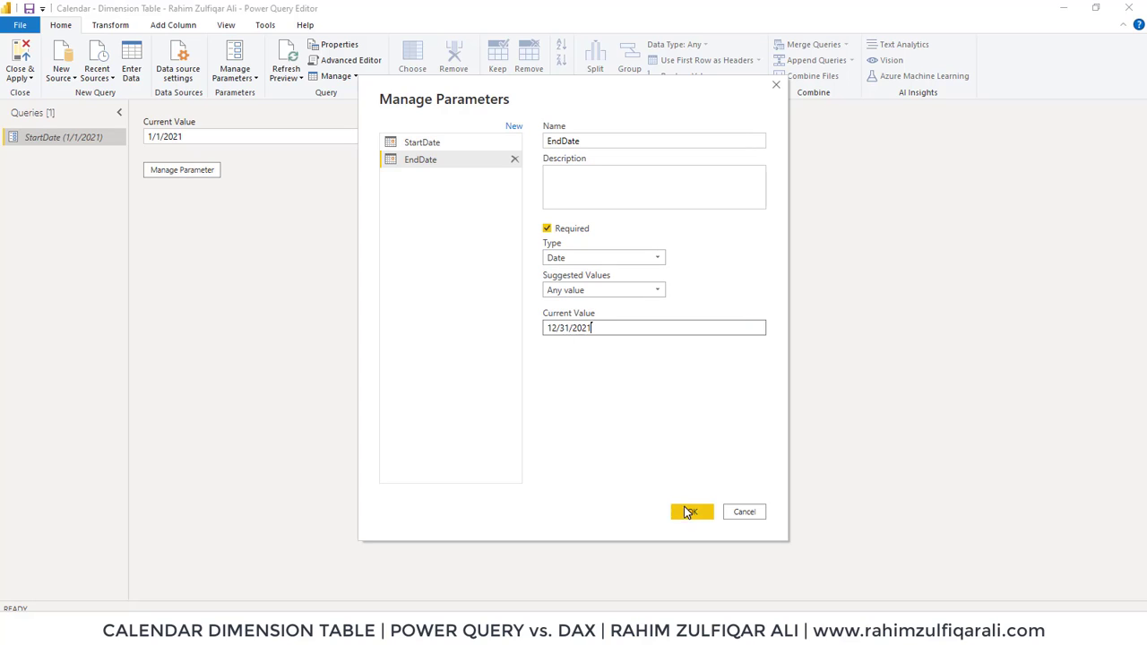
{"action": "left_click", "coordinate": [687, 512]}
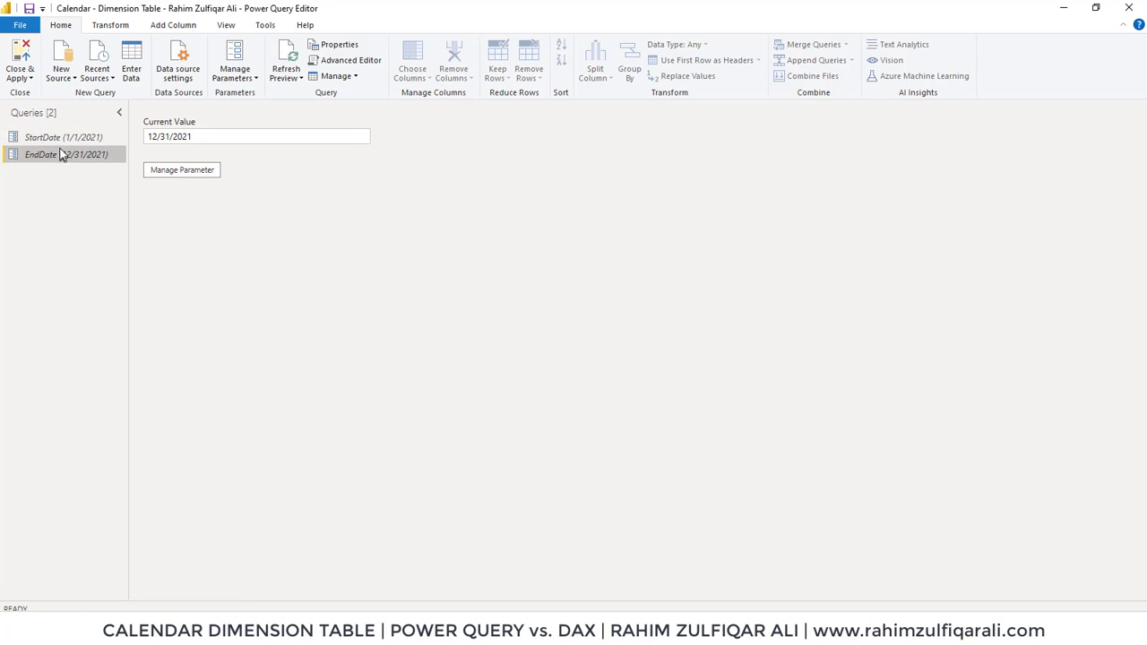
{"action": "left_click", "coordinate": [61, 140]}
Add a blank query from the Queries pane and start its formula with =List.Dates
{"action": "left_click", "coordinate": [57, 153]}
{"action": "right_click", "coordinate": [43, 176]}
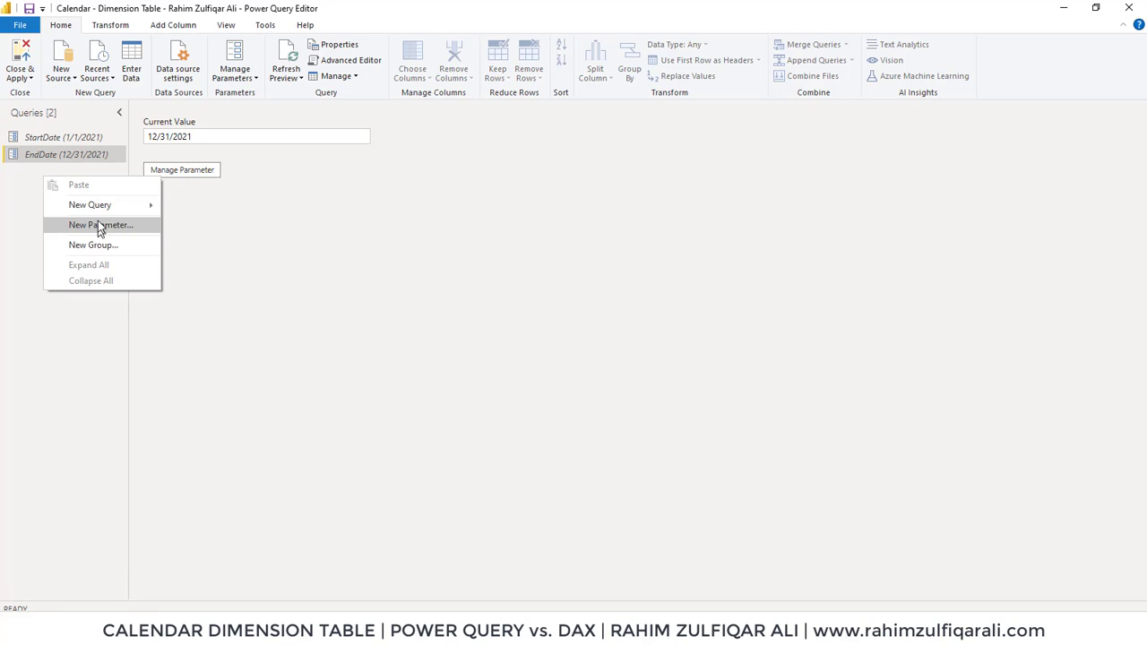
{"action": "mouse_move", "coordinate": [99, 207]}
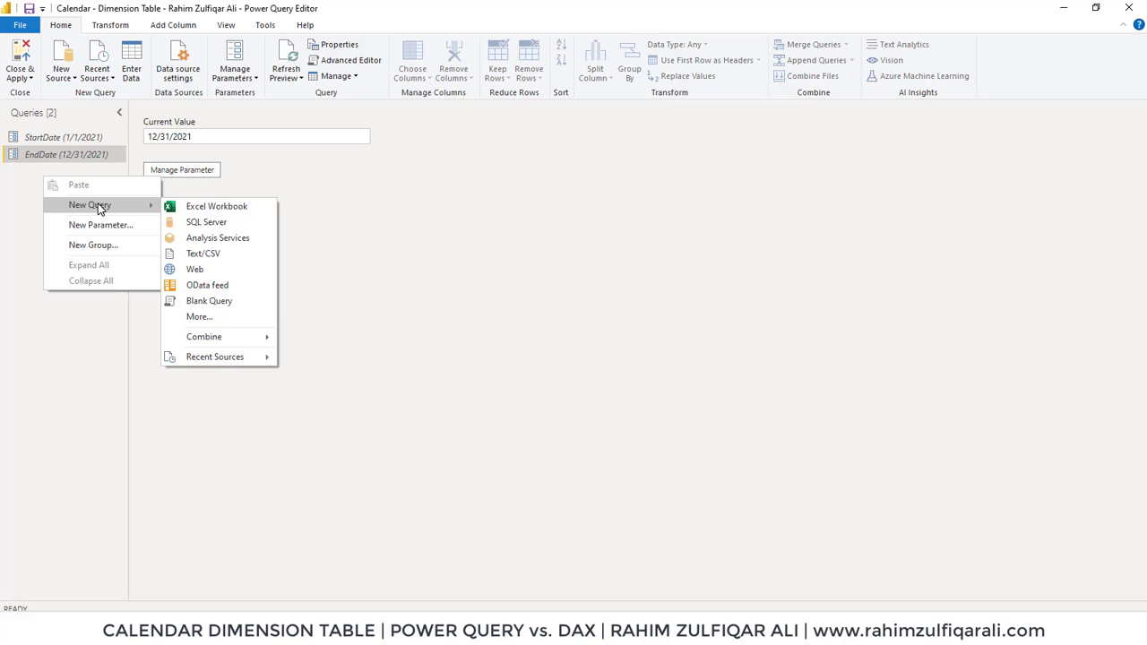
{"action": "left_click", "coordinate": [206, 301]}
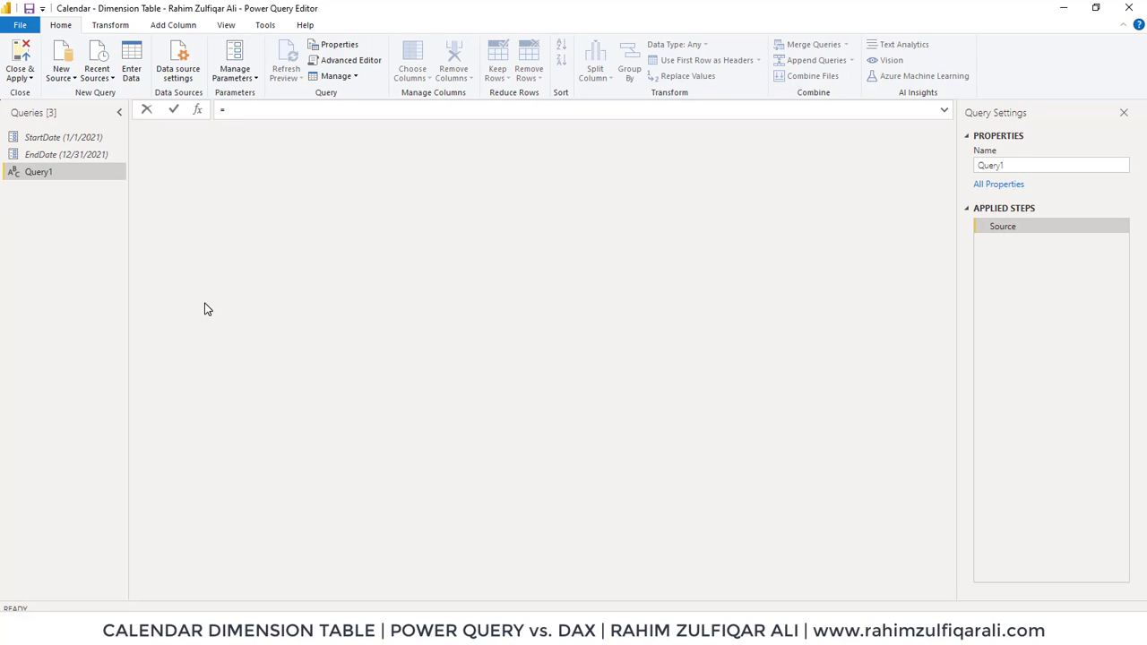
{"action": "type", "text": "=List.Dates"}
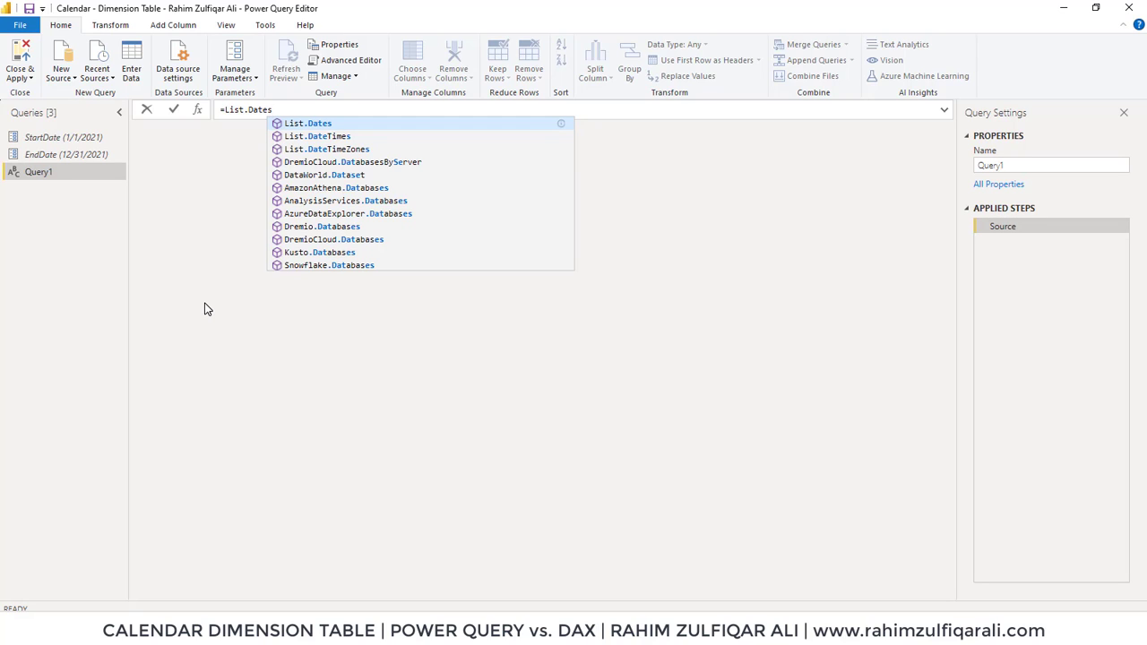
Add an opening parenthesis after =List.Dates to show its start, count and step arguments
{"action": "type", "text": "("}
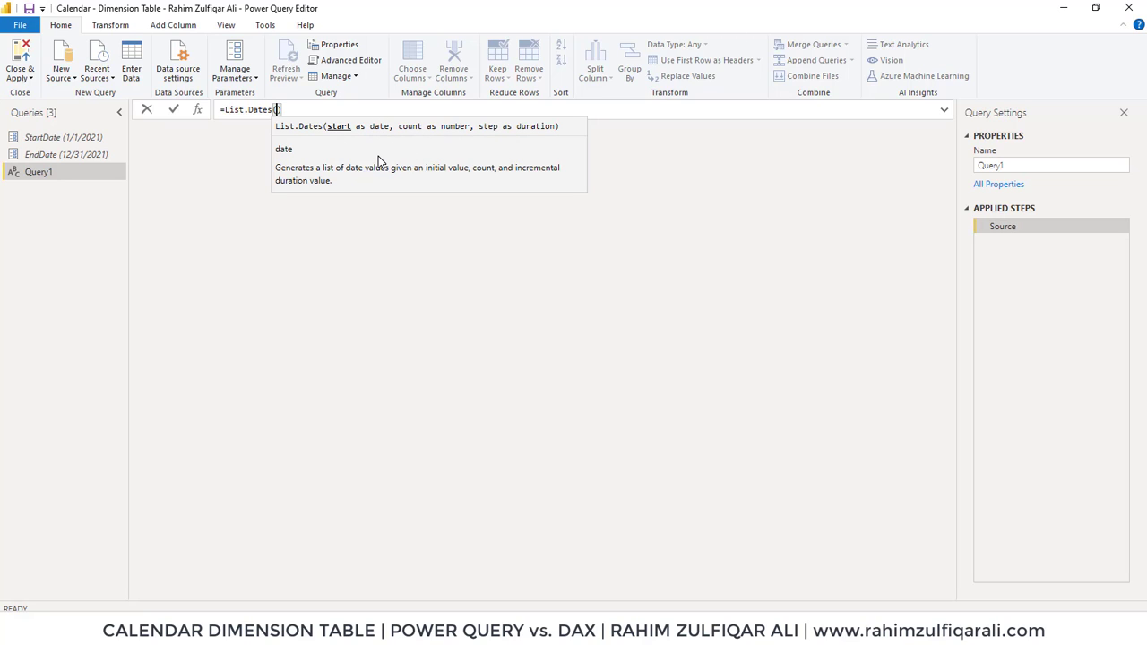
Give List.Dates the start StartDate and a count of Duration.Days(EndDate - StartDate)
{"action": "type", "text": "Start"}
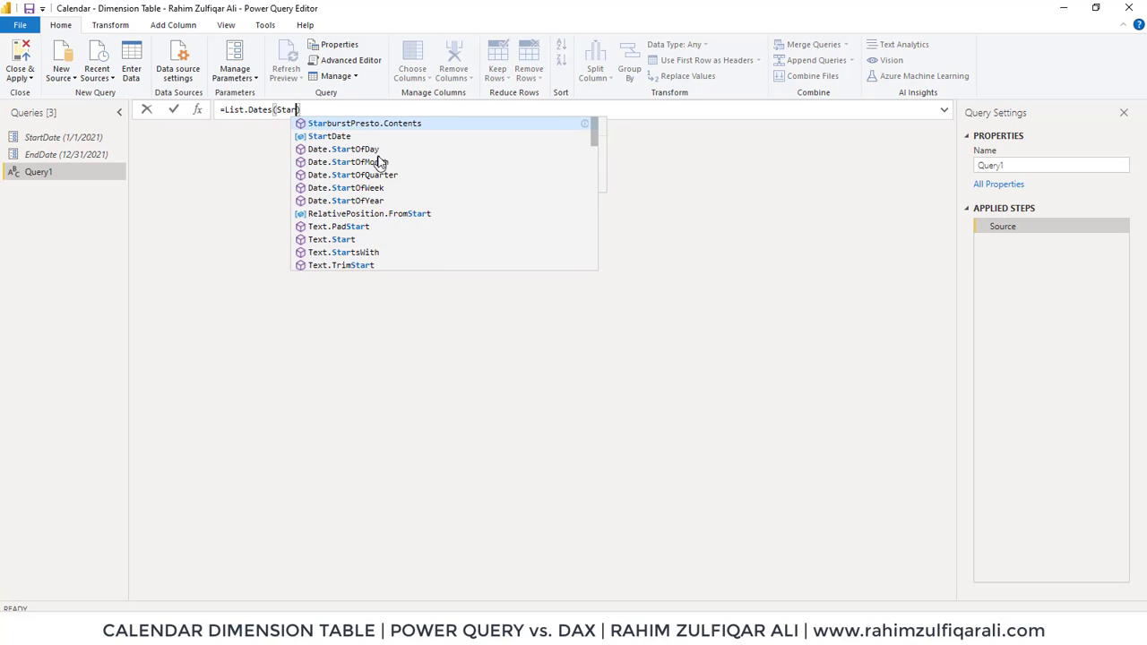
{"action": "key", "text": "Tab"}
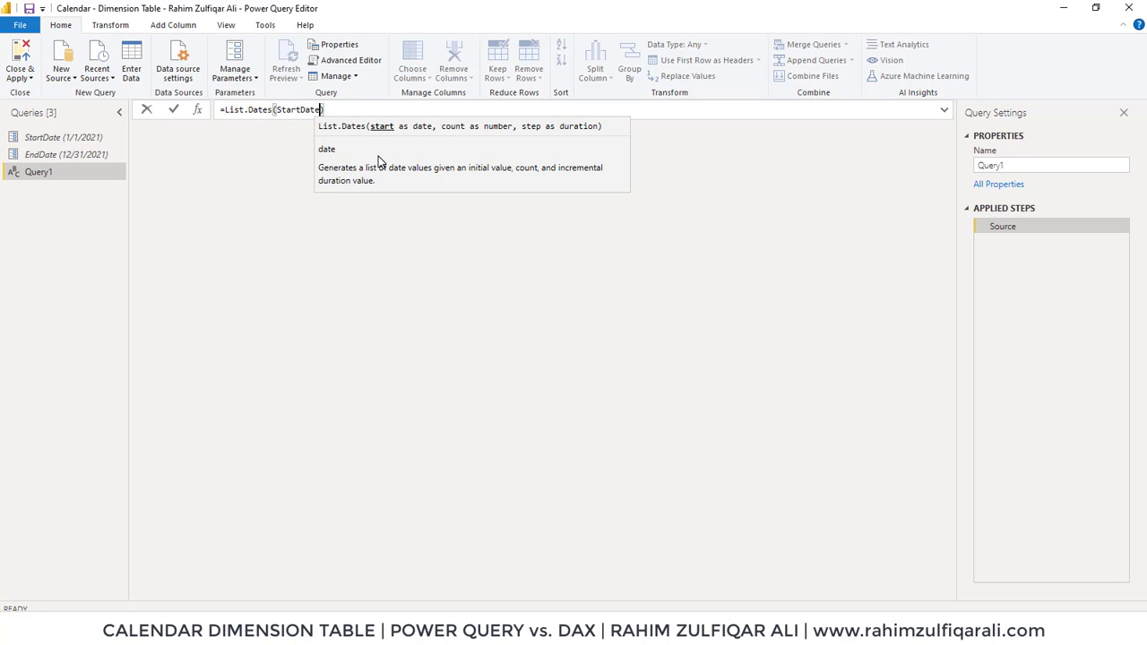
{"action": "type", "text": ","}
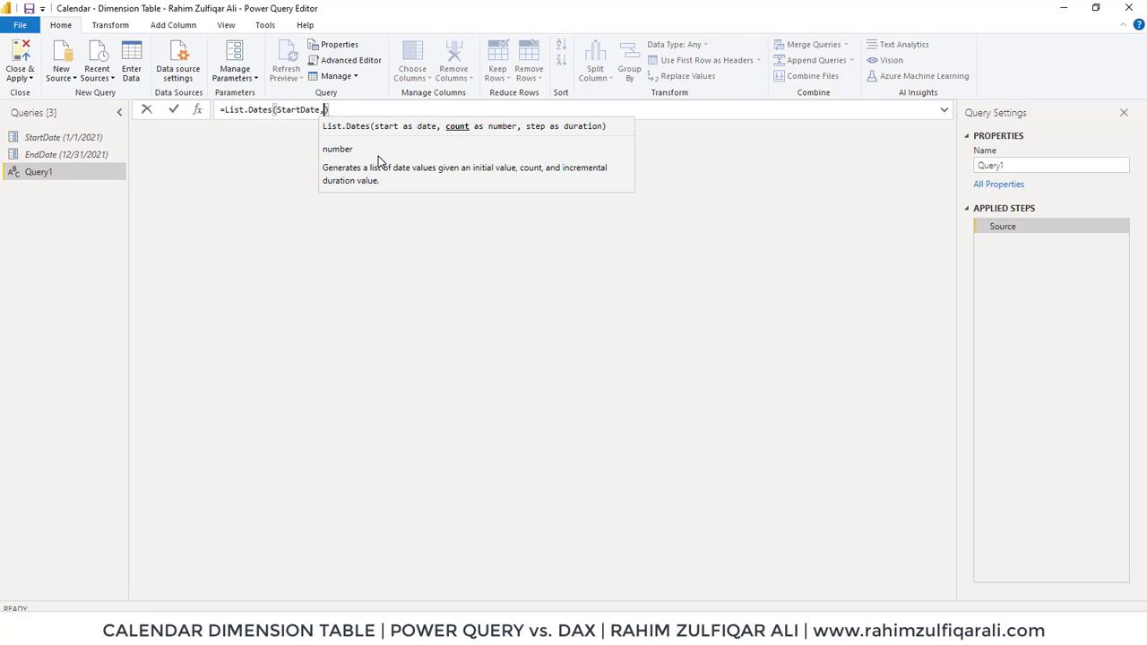
{"action": "type", "text": " Duration"}
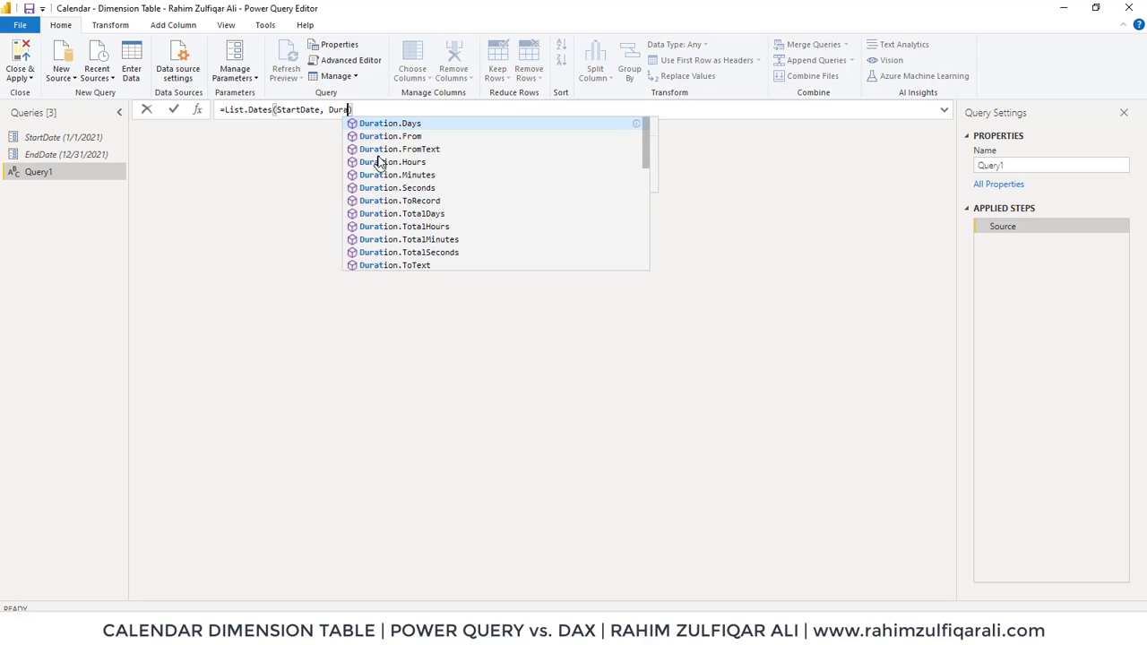
{"action": "key", "text": "Tab"}
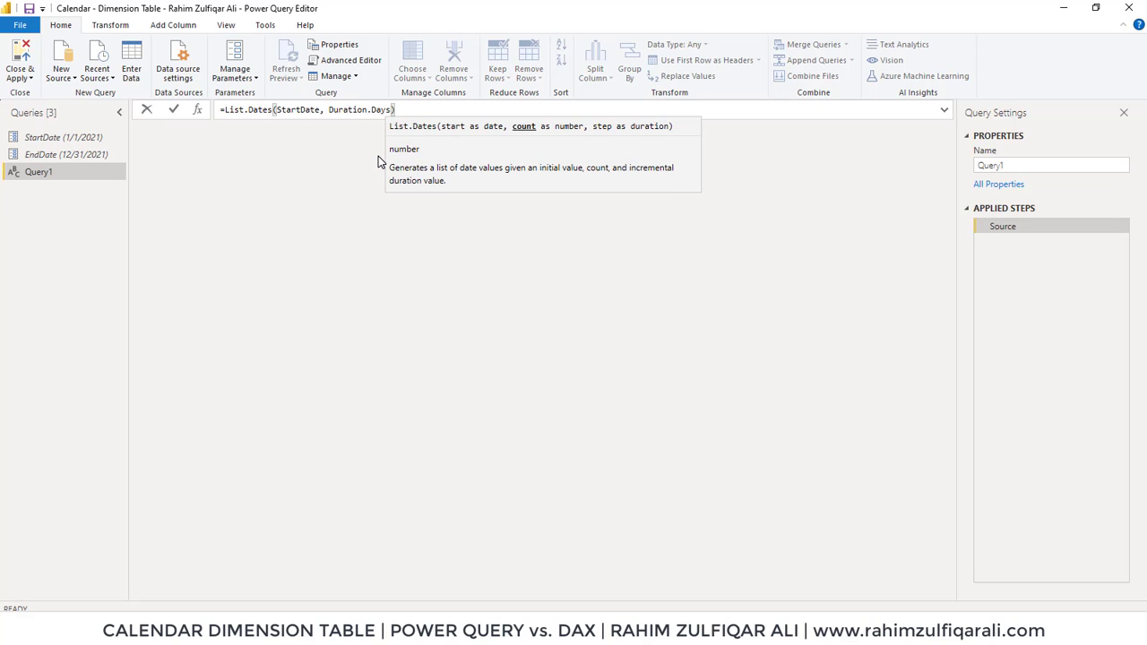
{"action": "type", "text": "("}
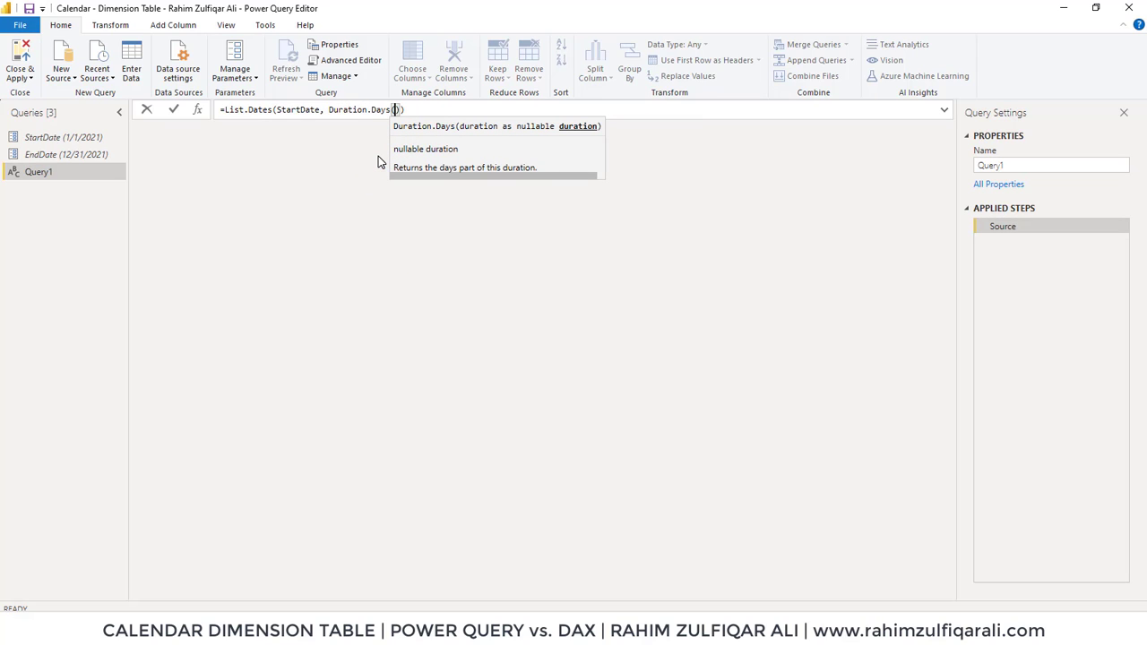
{"action": "type", "text": "End"}
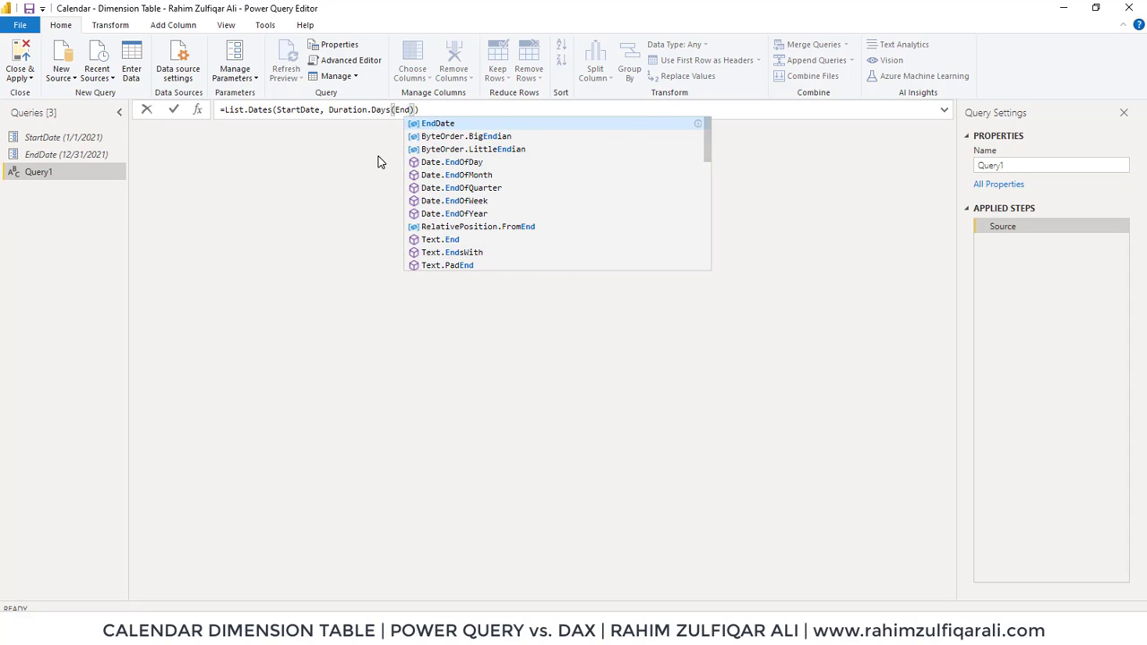
{"action": "key", "text": "Tab"}
{"action": "type", "text": "- Start"}
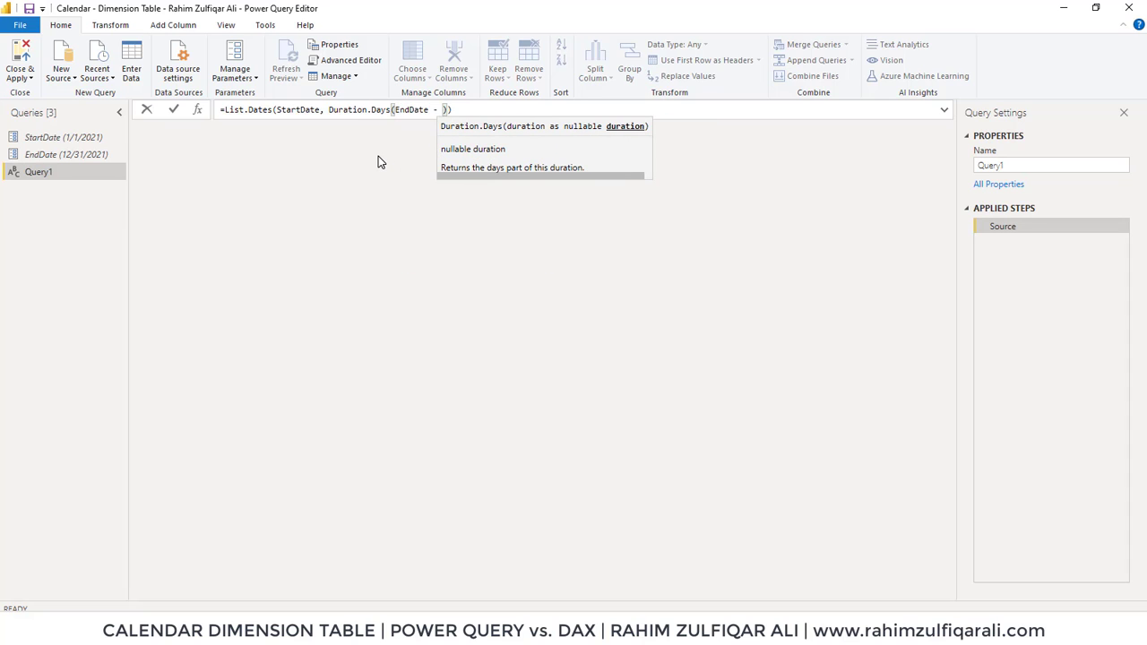
{"action": "key", "text": "Tab"}
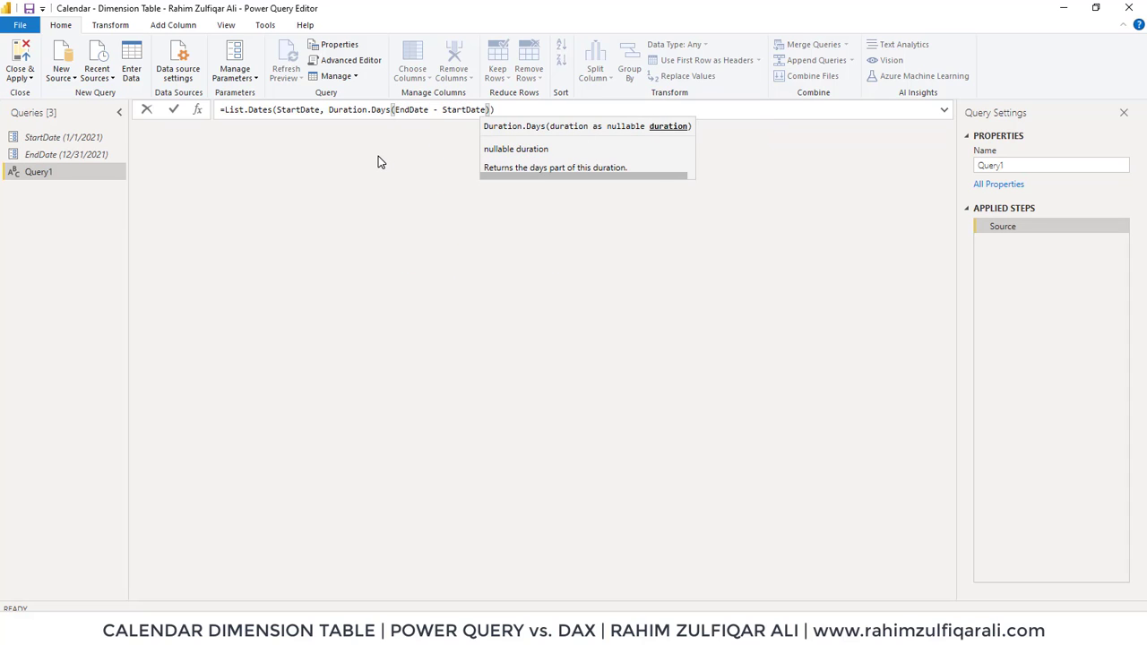
Finish the formula with +1 and a #duration(1,0,0,0) step, commit it, and switch to the browser
{"action": "type", "text": ")+1"}
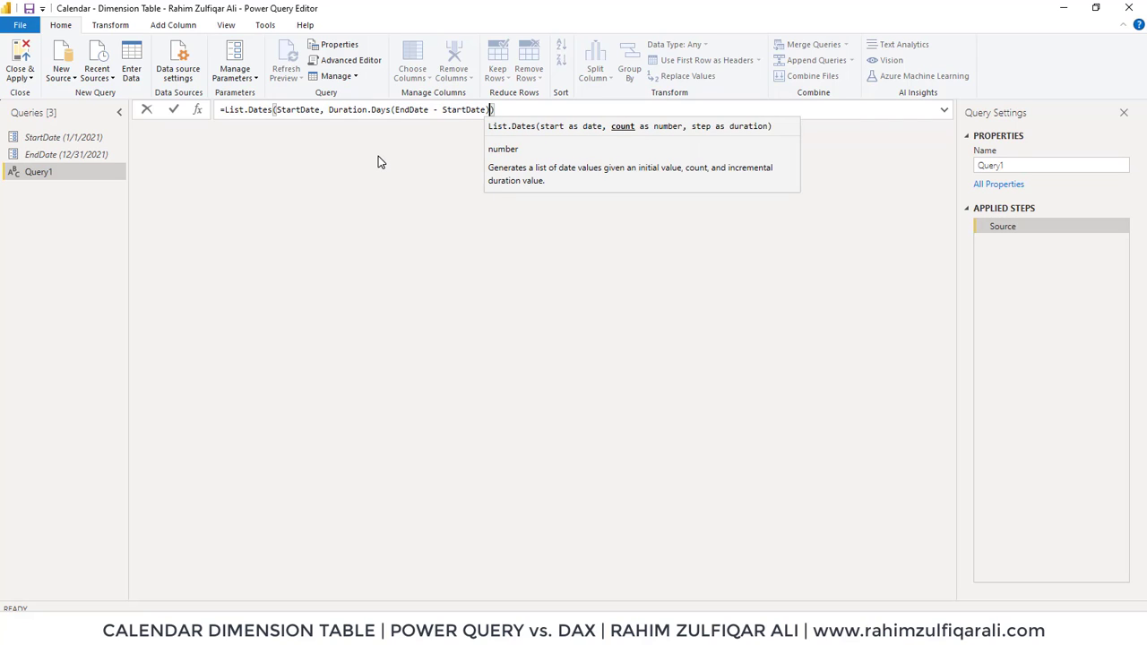
{"action": "type", "text": ","}
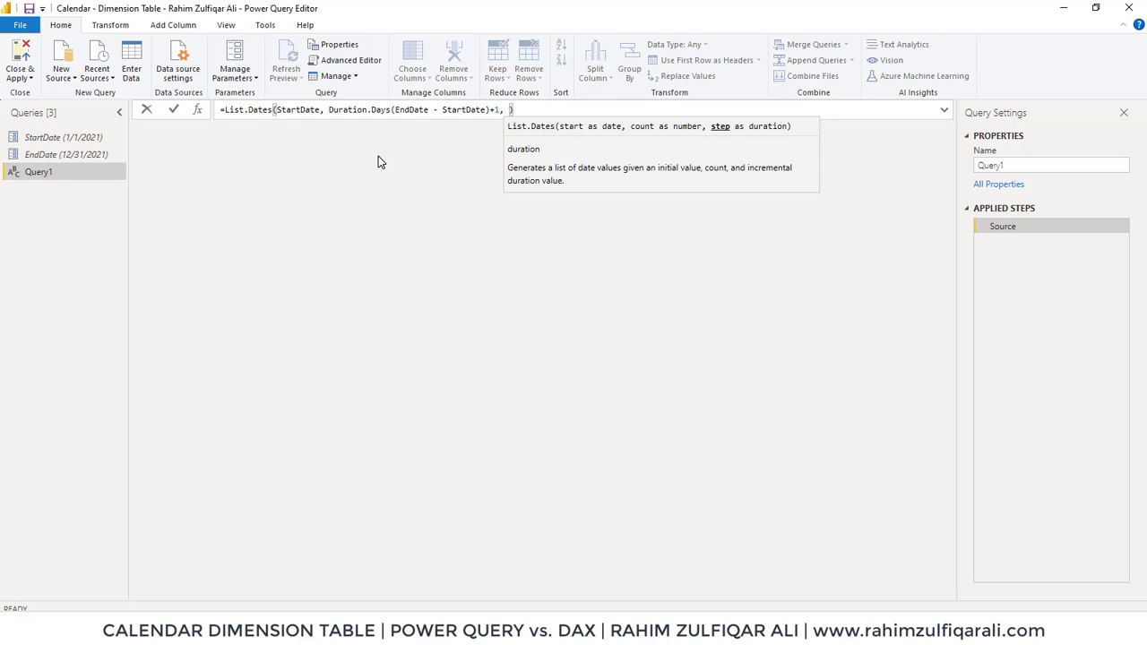
{"action": "type", "text": "#"}
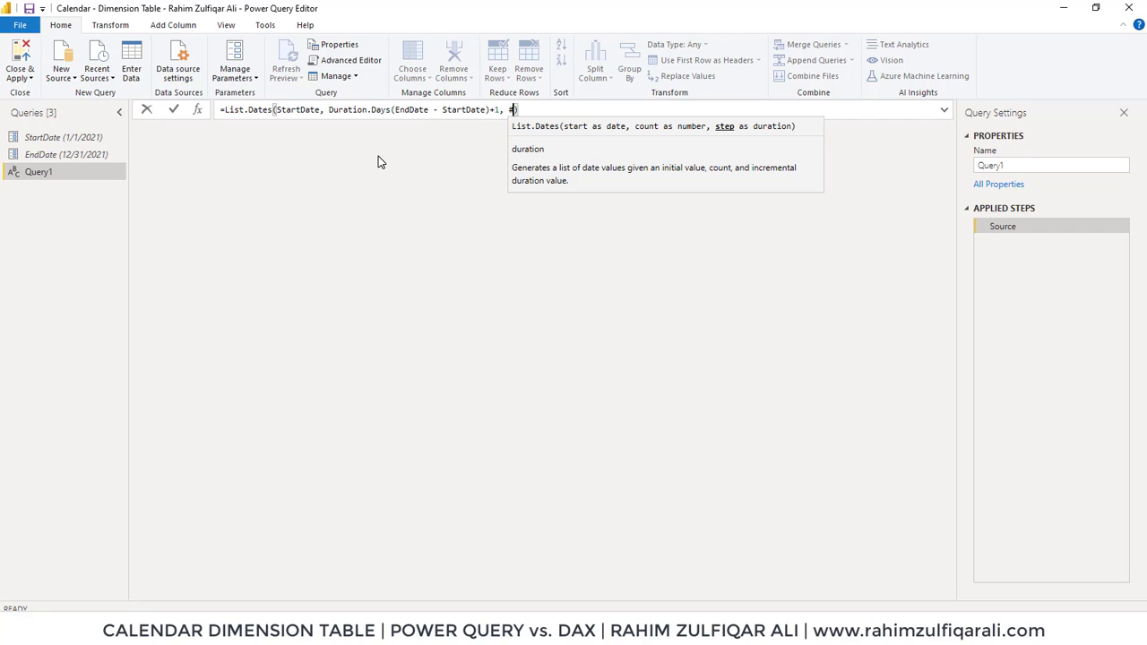
{"action": "type", "text": "du"}
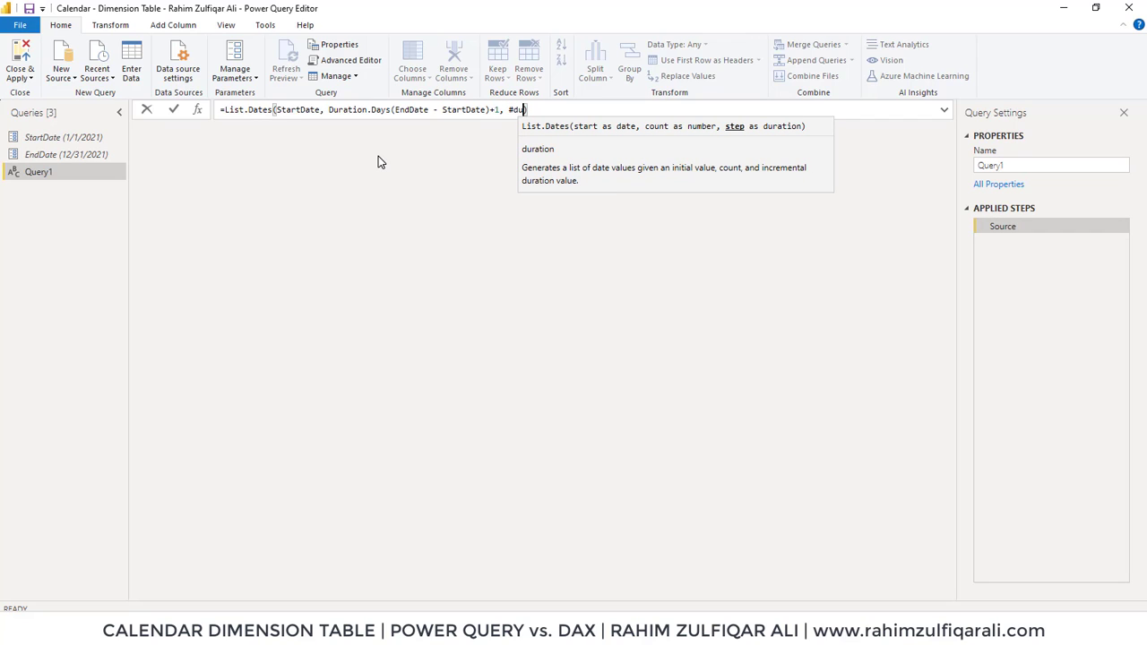
{"action": "type", "text": "ration"}
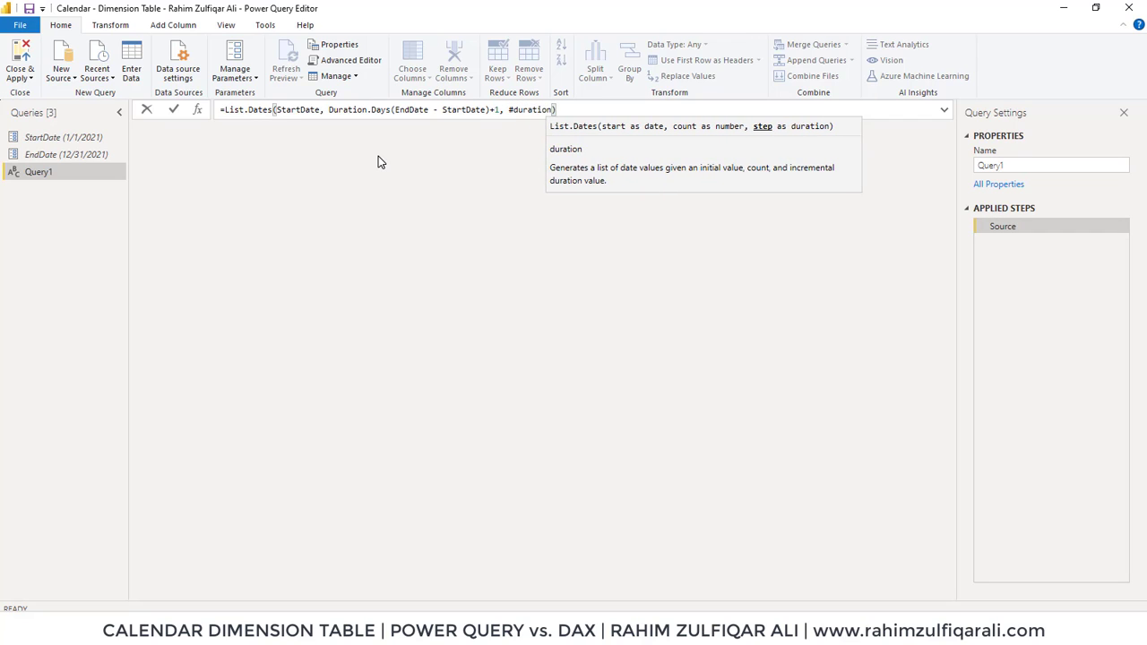
{"action": "type", "text": "("}
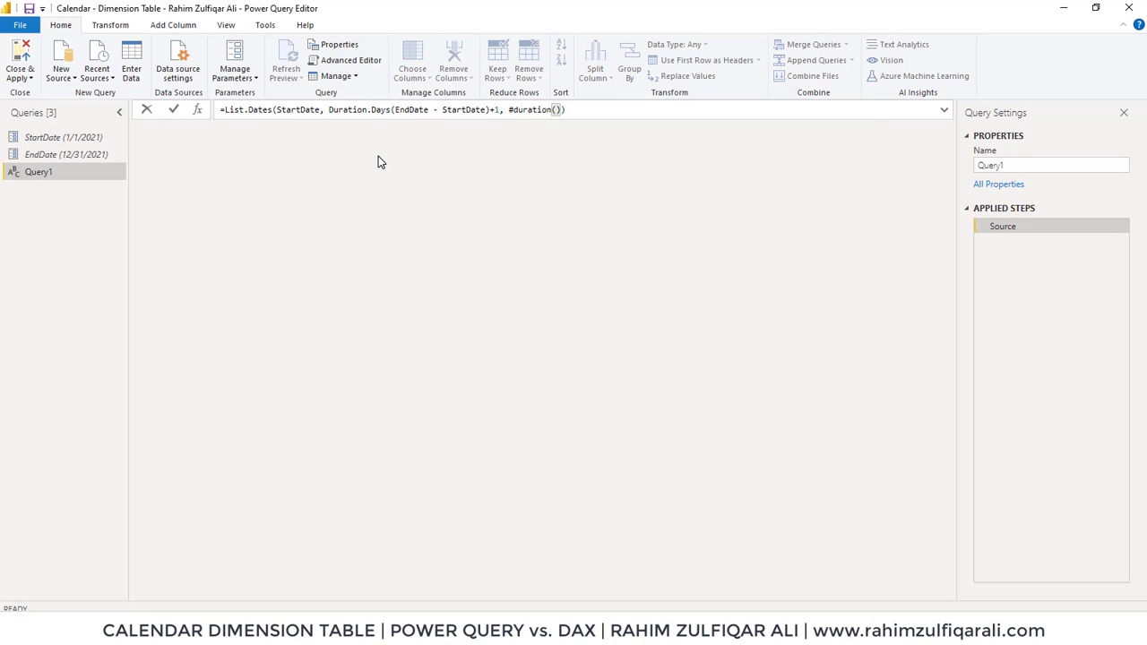
{"action": "type", "text": "1,0,0,0"}
{"action": "key", "text": "End"}
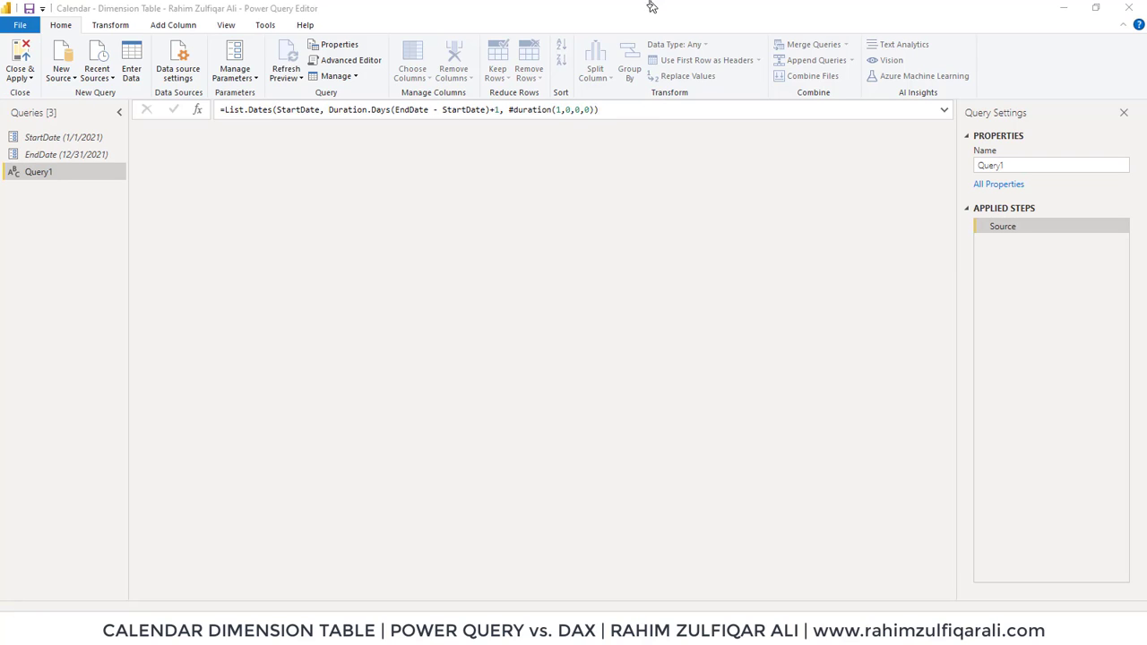
{"action": "key", "text": "Return"}
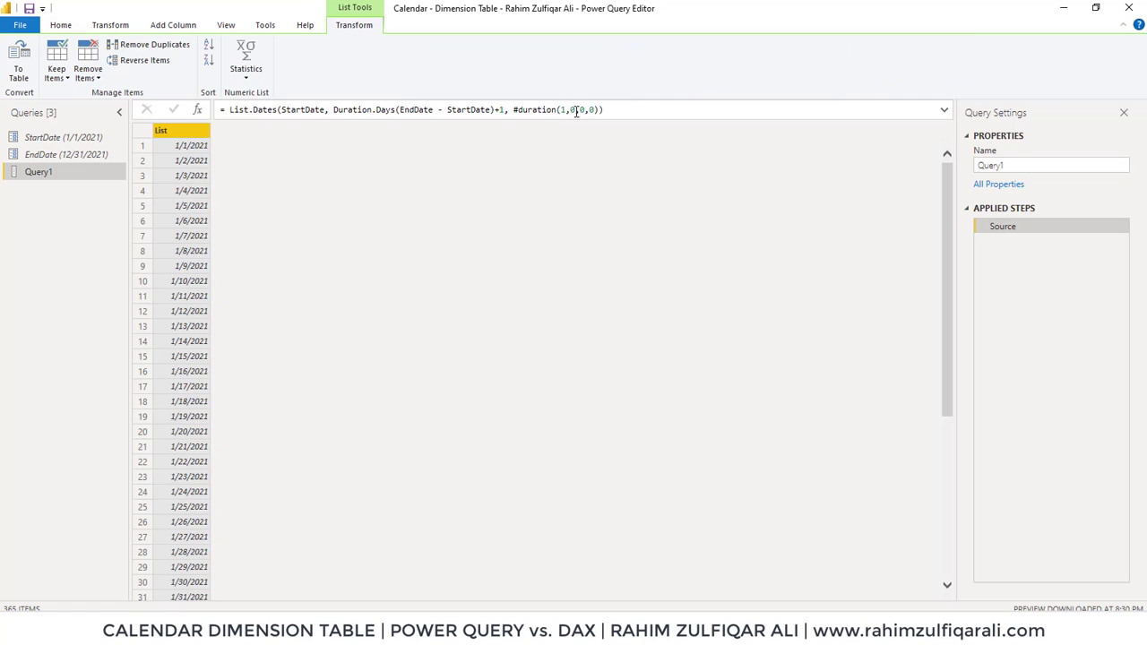
{"action": "key", "text": "alt+Tab"}
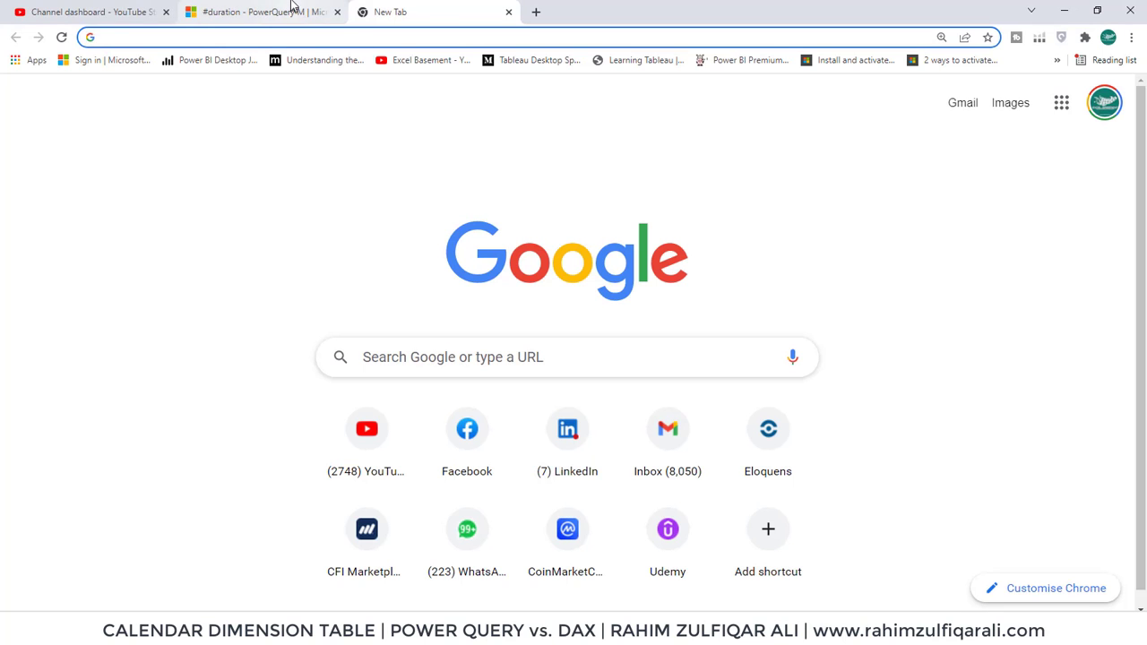
Read the #duration docs page and its days argument, then return to Power Query Editor
{"action": "left_click", "coordinate": [290, 11]}
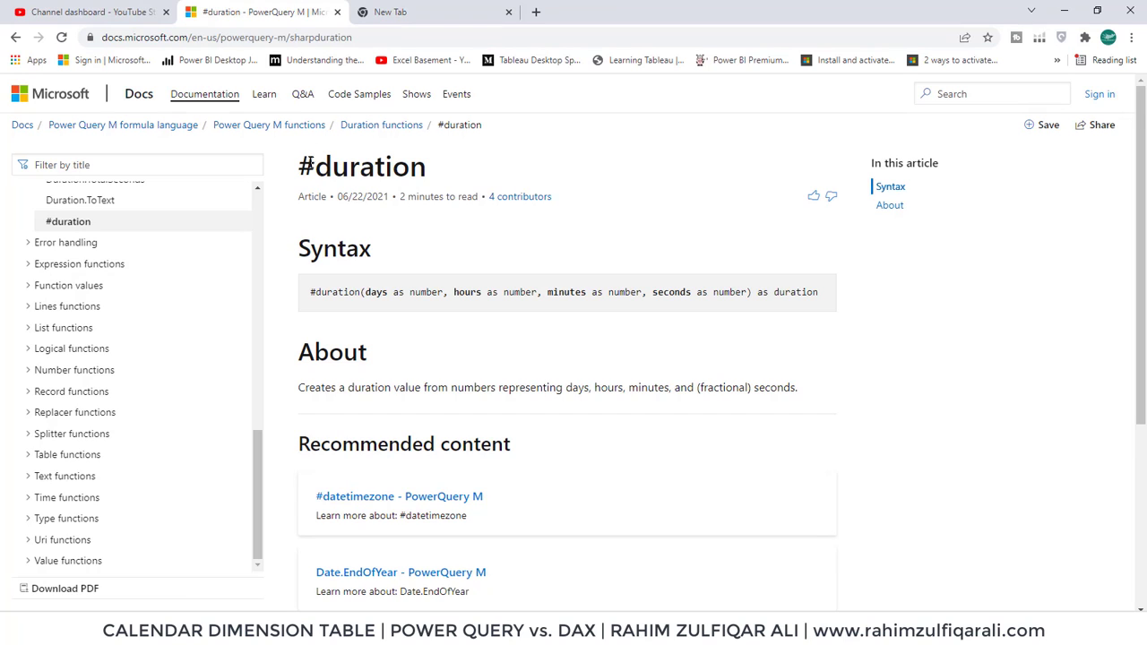
{"action": "left_click_drag", "start_coordinate": [298, 167], "coordinate": [434, 170]}
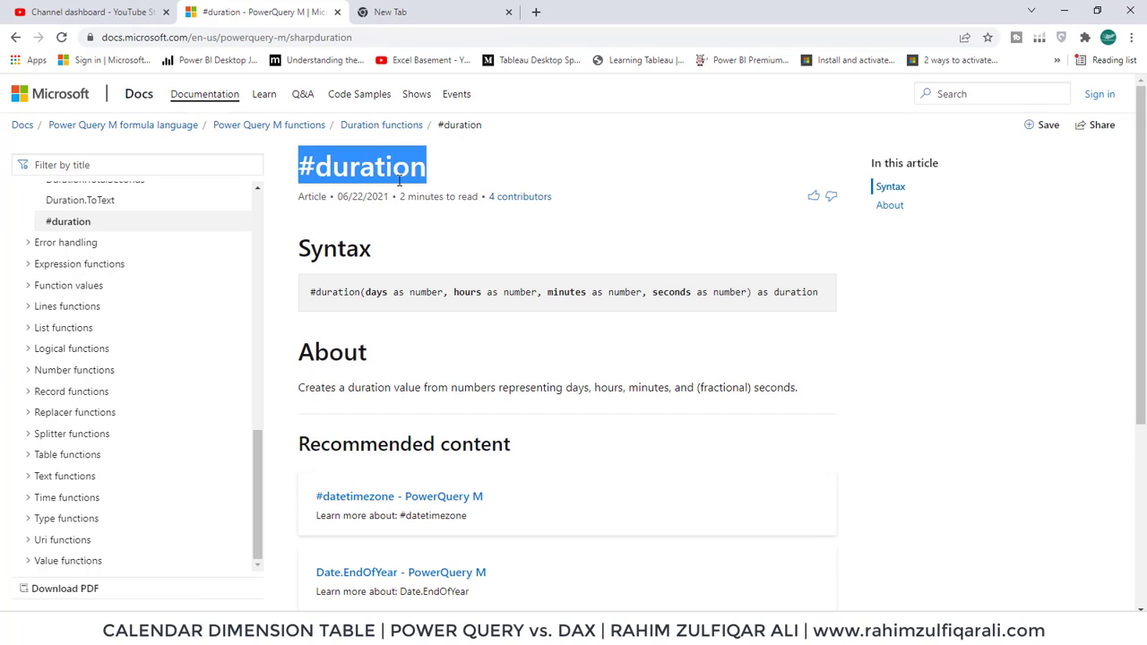
{"action": "left_click", "coordinate": [400, 180]}
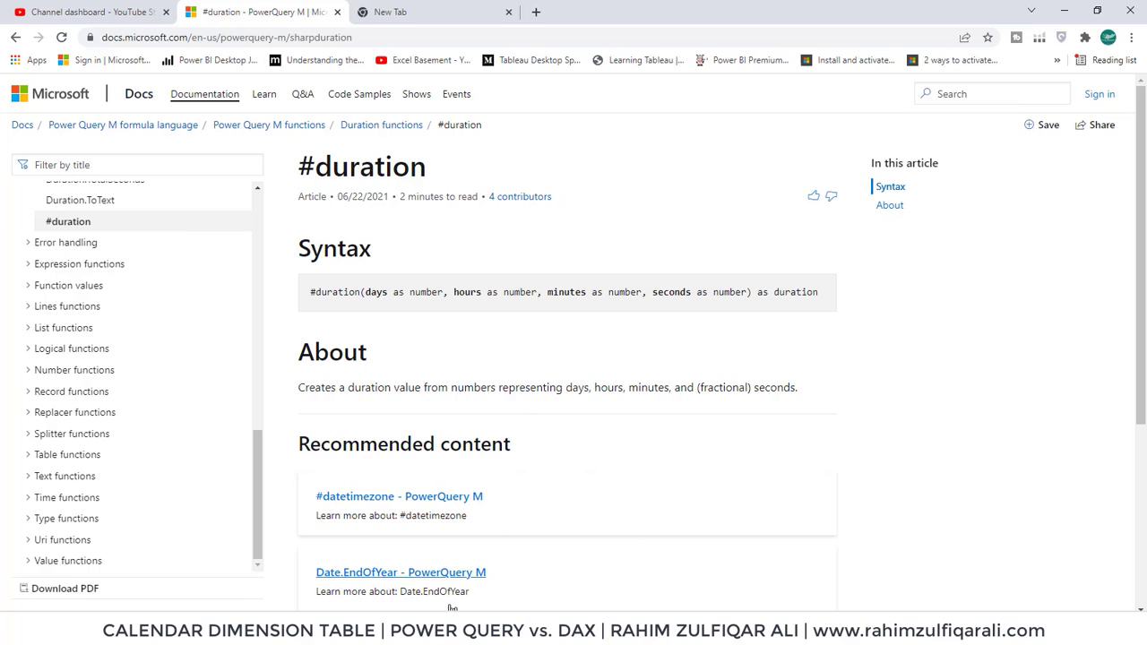
{"action": "mouse_move", "coordinate": [577, 632]}
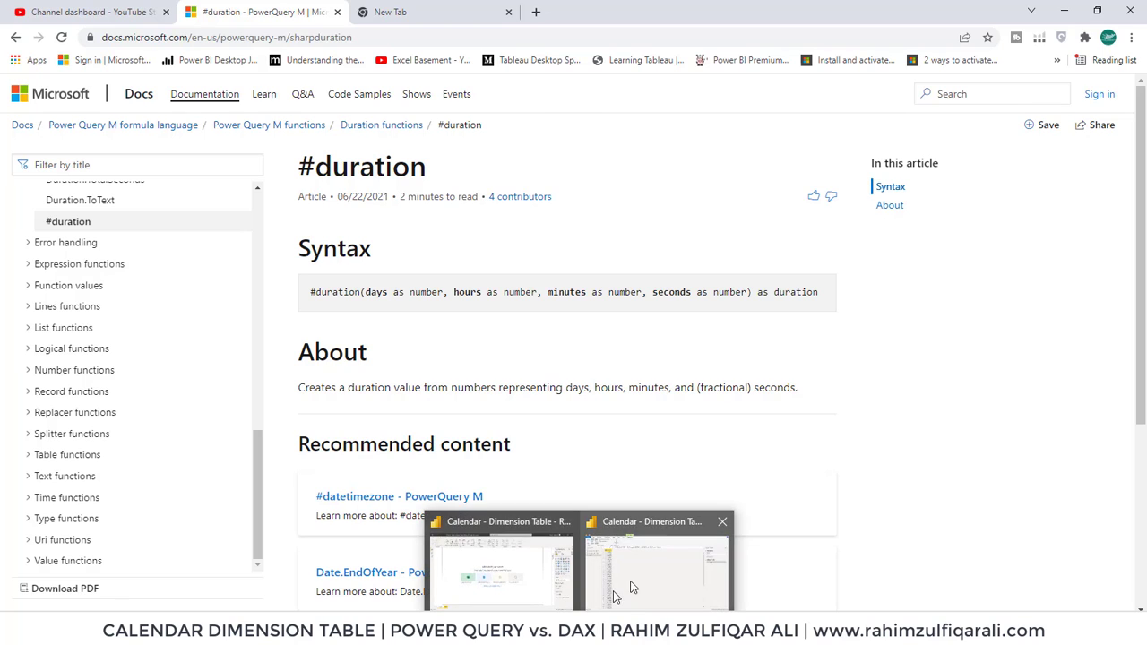
{"action": "left_click", "coordinate": [613, 579]}
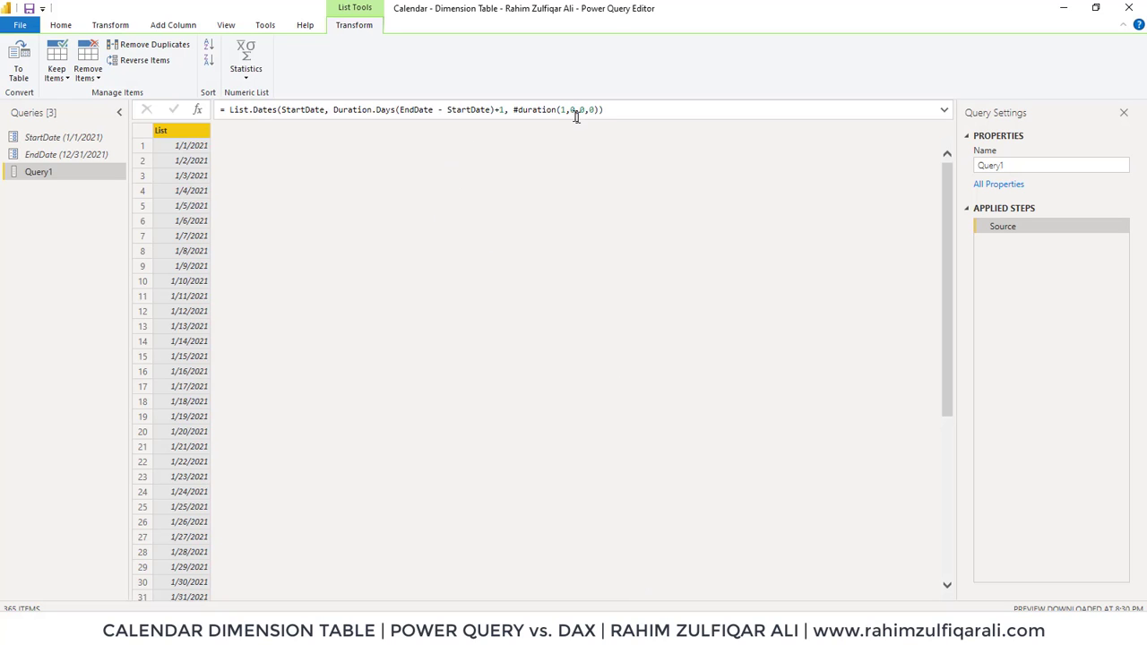
{"action": "left_click", "coordinate": [278, 632]}
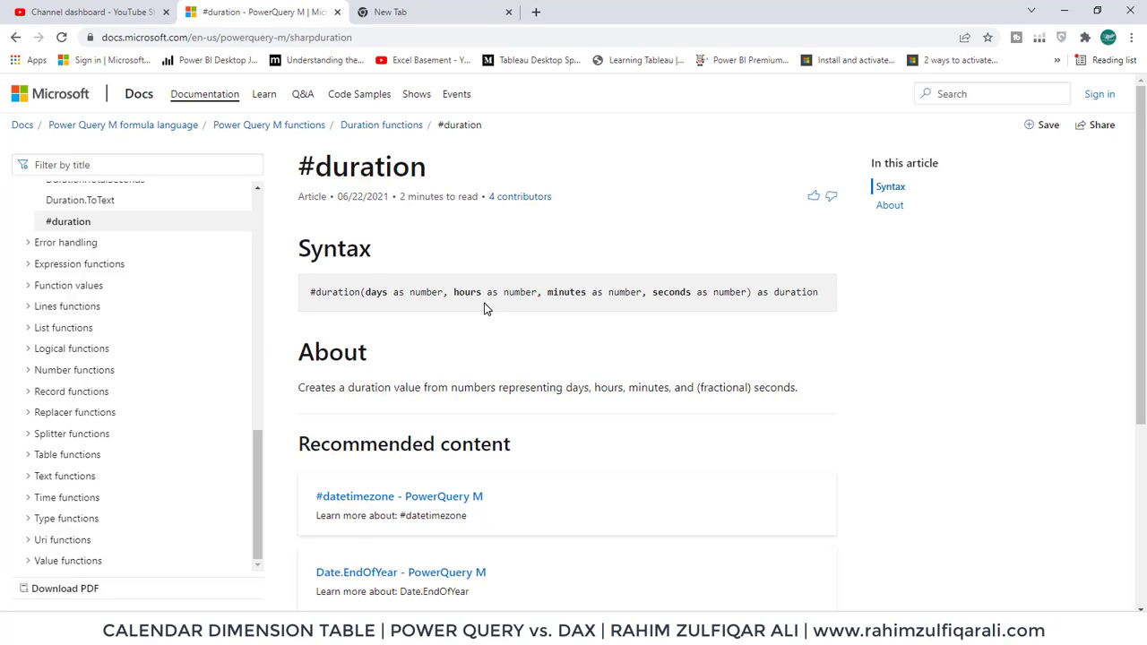
{"action": "double_click", "coordinate": [375, 292]}
{"action": "left_click", "coordinate": [411, 298]}
{"action": "mouse_move", "coordinate": [580, 632]}
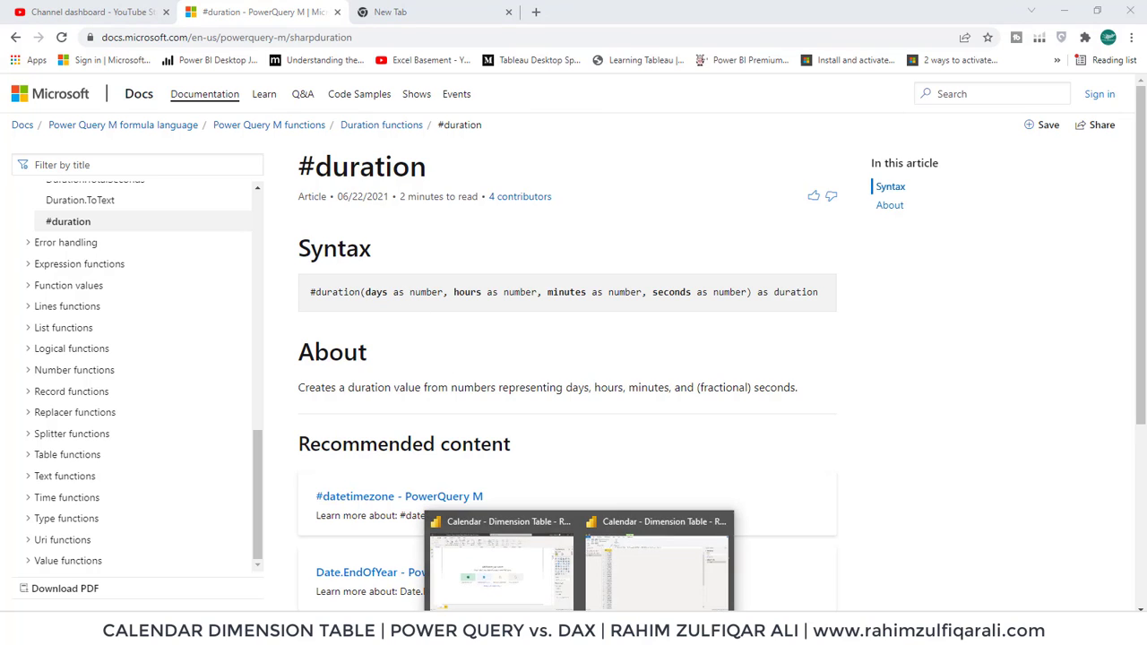
{"action": "left_click", "coordinate": [627, 596]}
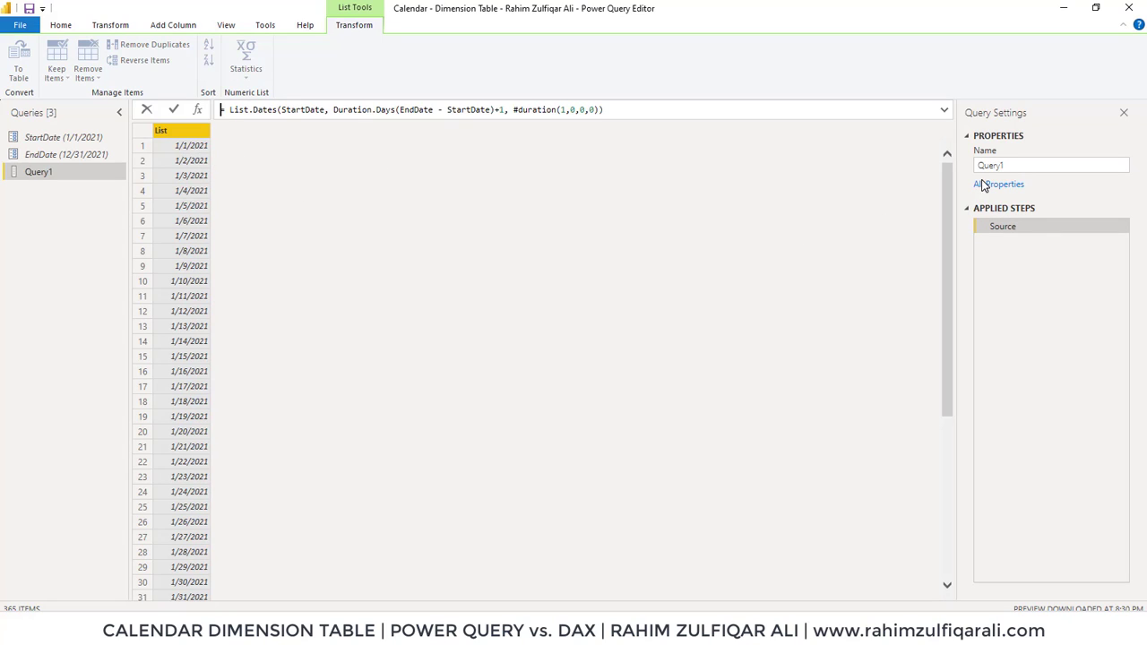
Scroll Query1's list to confirm it ends at 12/31/2021, recommitting the formula unchanged
{"action": "left_click", "coordinate": [951, 184]}
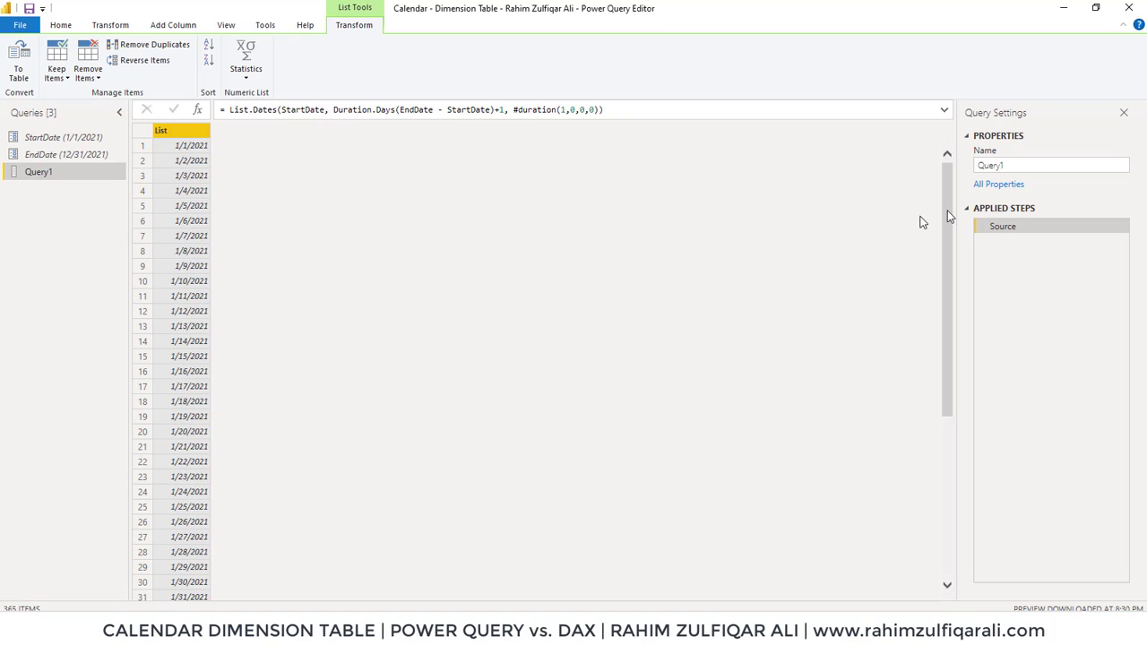
{"action": "left_click_drag", "start_coordinate": [949, 188], "coordinate": [947, 583]}
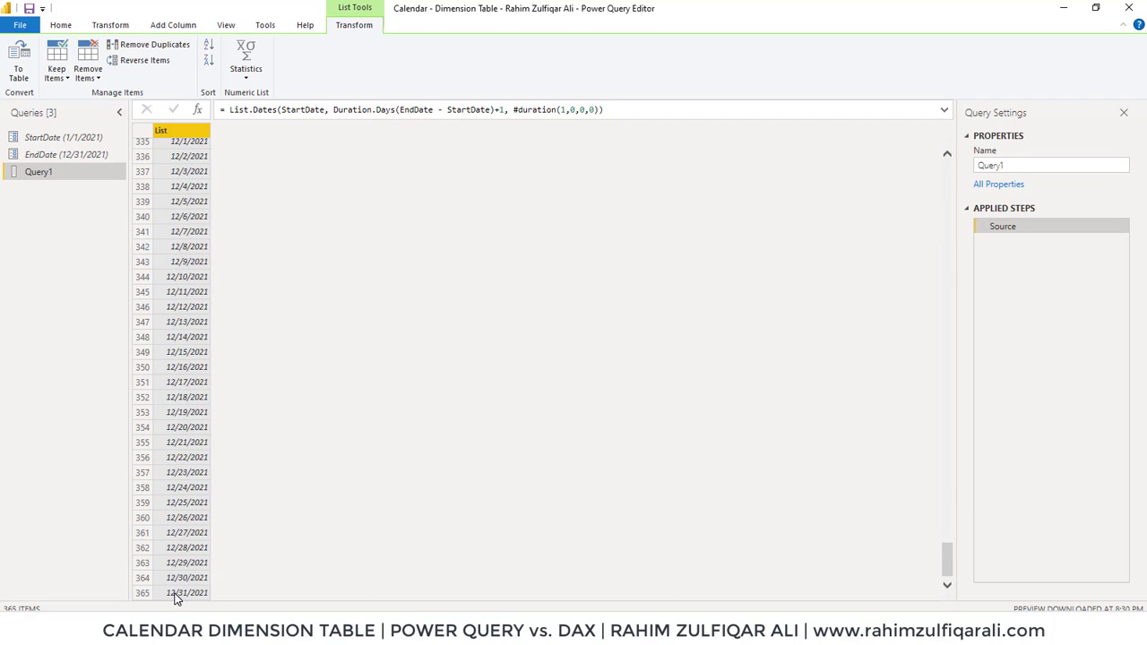
{"action": "left_click", "coordinate": [504, 109]}
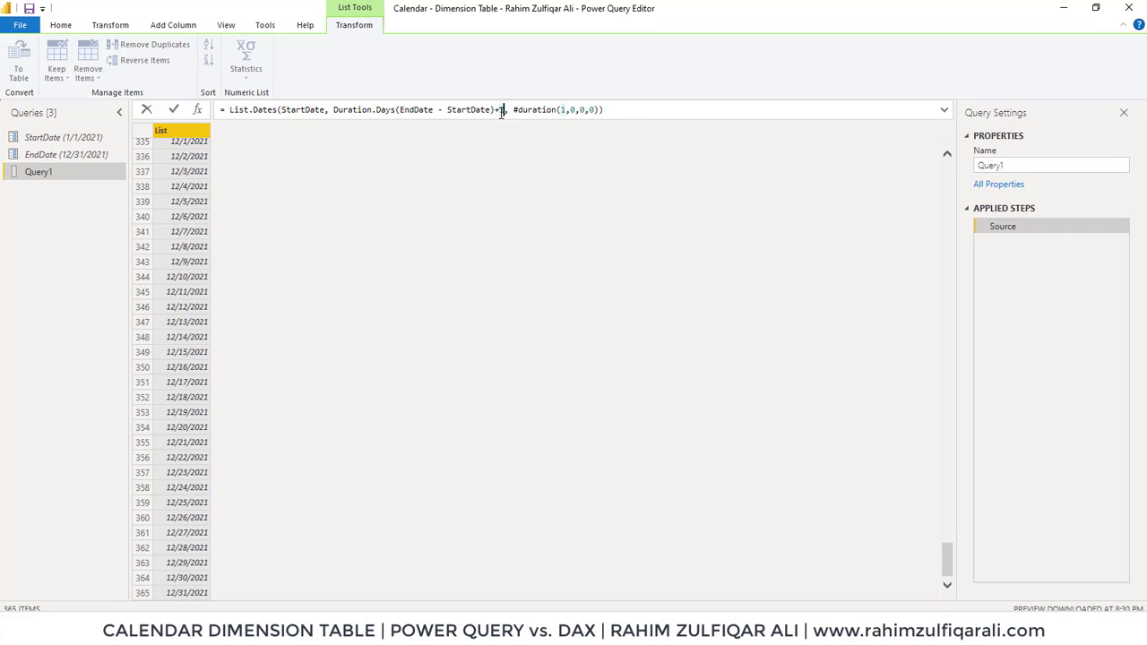
{"action": "left_click", "coordinate": [627, 110]}
{"action": "key", "text": "Return"}
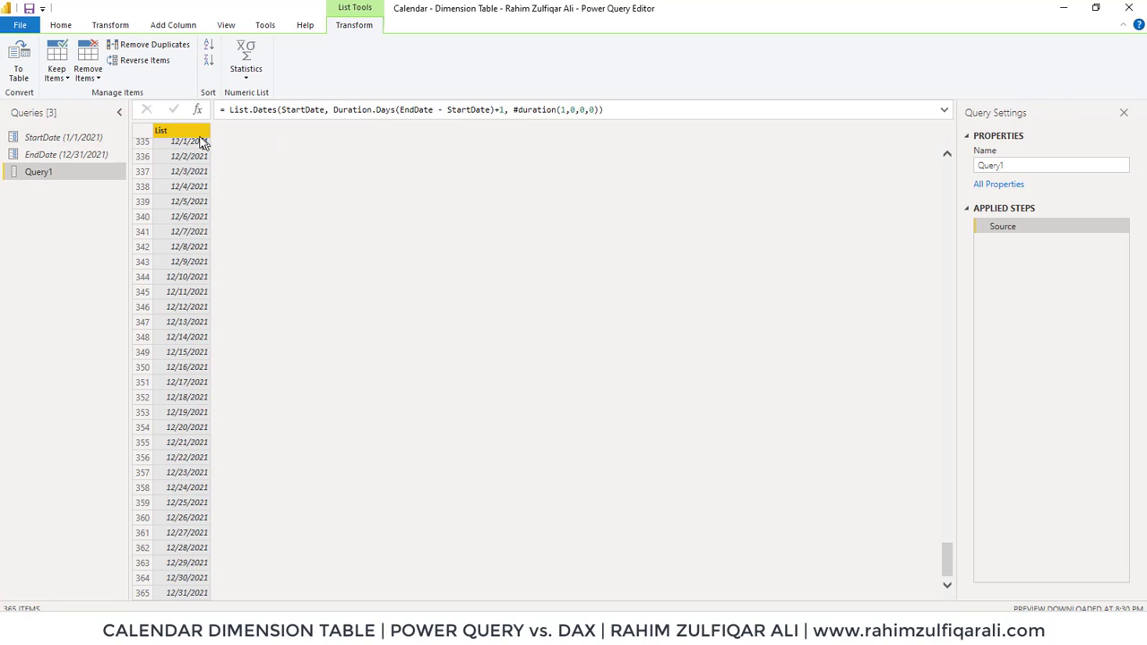
Convert the date list to a table with delimiter None and extra columns shown as errors
{"action": "left_click", "coordinate": [20, 72]}
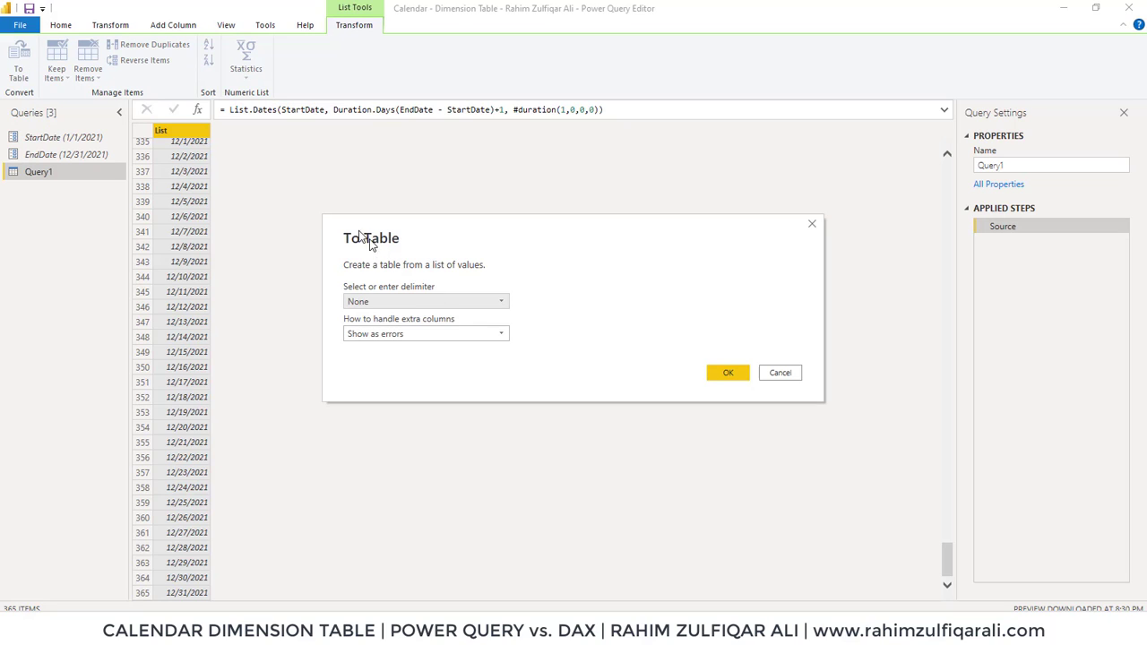
{"action": "left_click", "coordinate": [424, 302]}
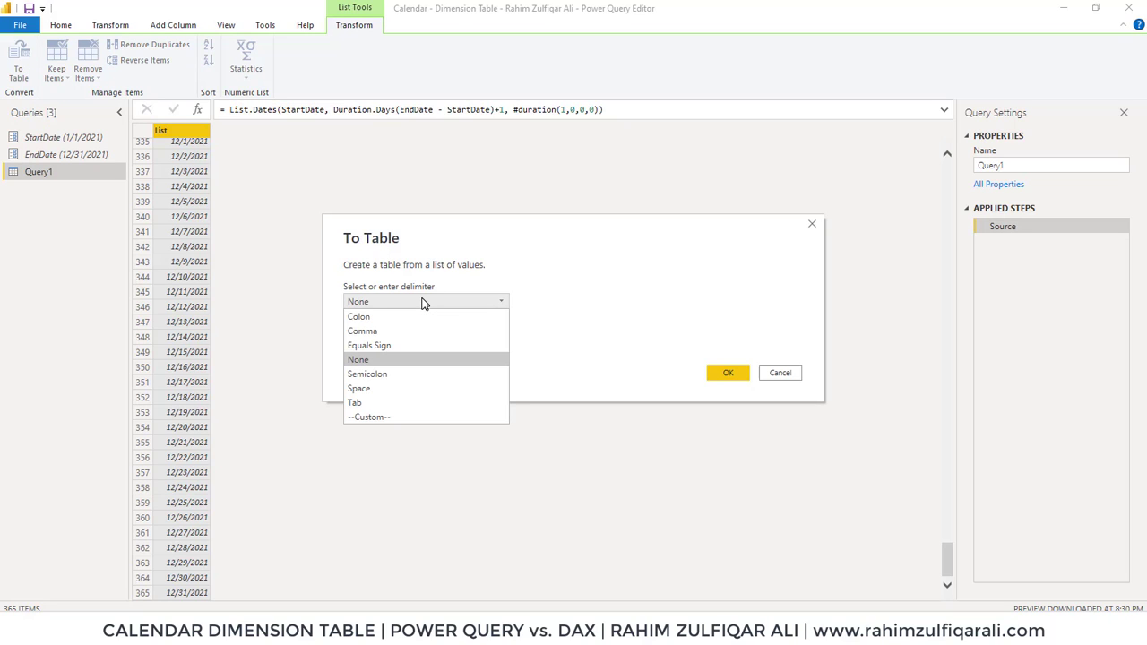
{"action": "left_click", "coordinate": [423, 303]}
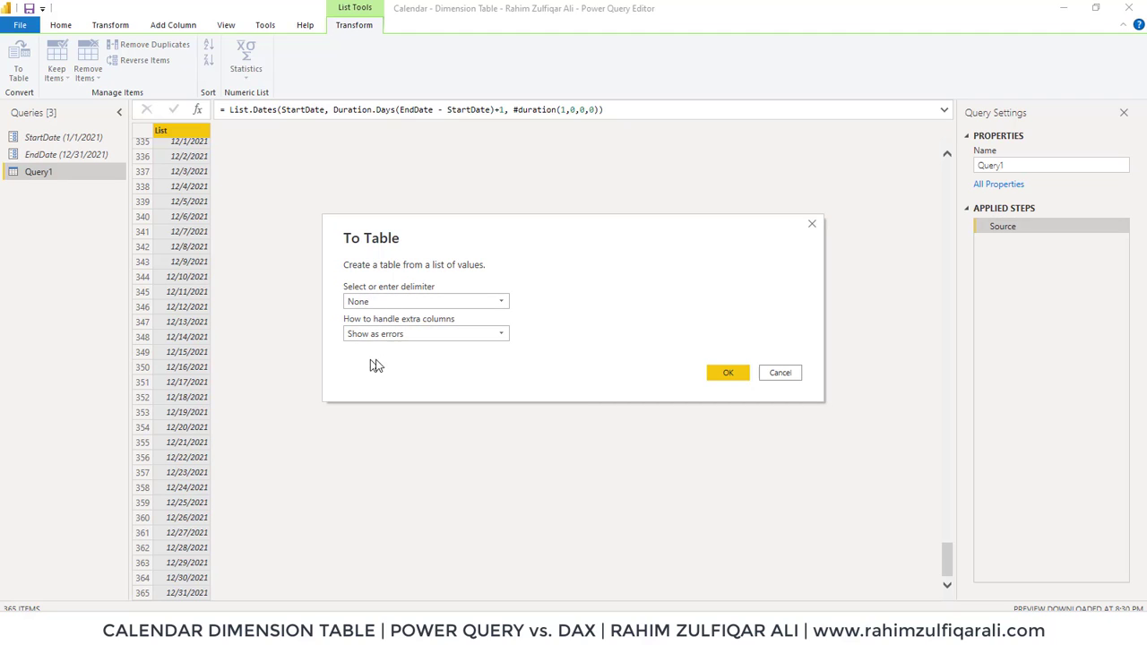
{"action": "left_click", "coordinate": [728, 375]}
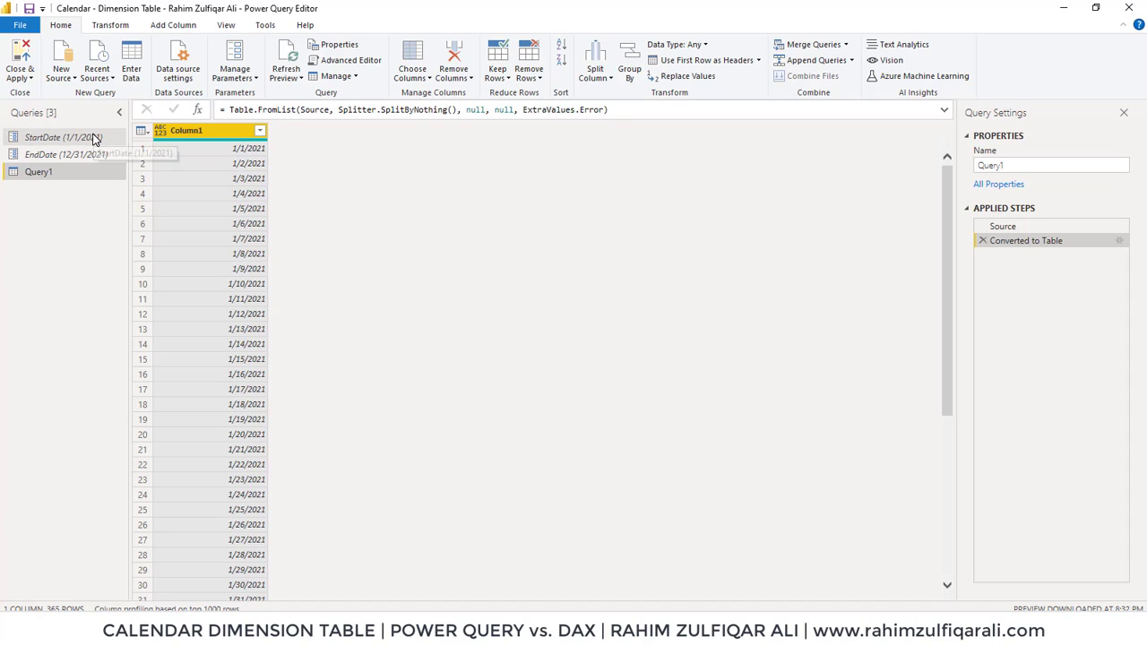
Check the StartDate and EndDate parameter values, then return to Query1
{"action": "left_click", "coordinate": [93, 141]}
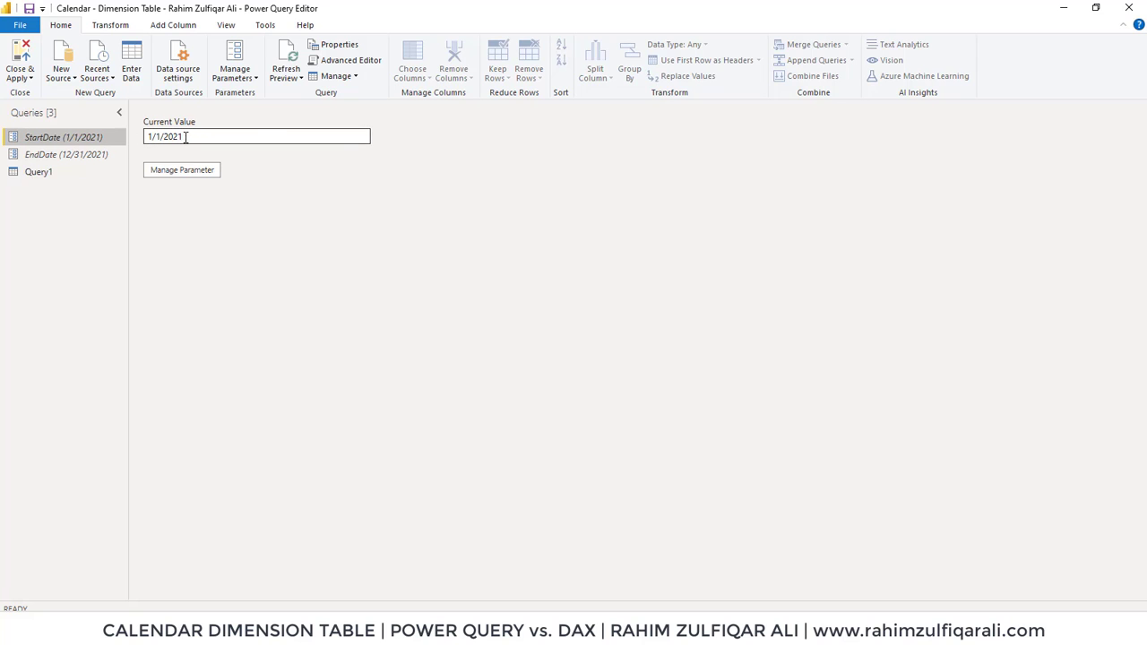
{"action": "left_click", "coordinate": [97, 155]}
{"action": "left_click", "coordinate": [55, 173]}
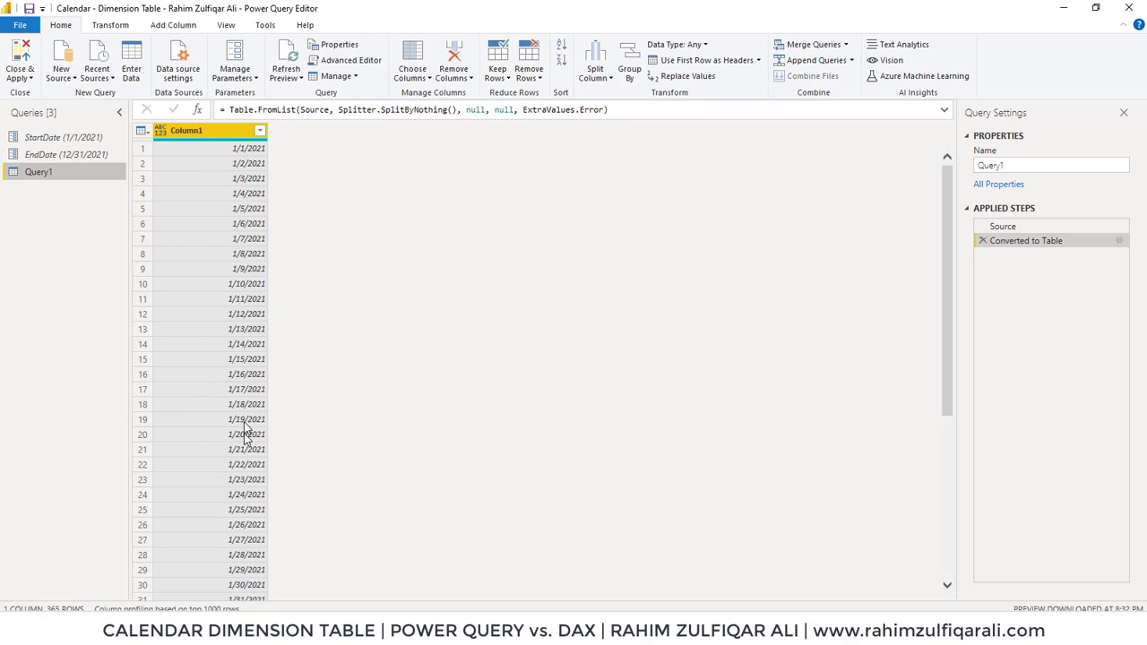
Rename Query1's Column1 header to Dates
{"action": "double_click", "coordinate": [226, 131]}
{"action": "type", "text": "Dates"}
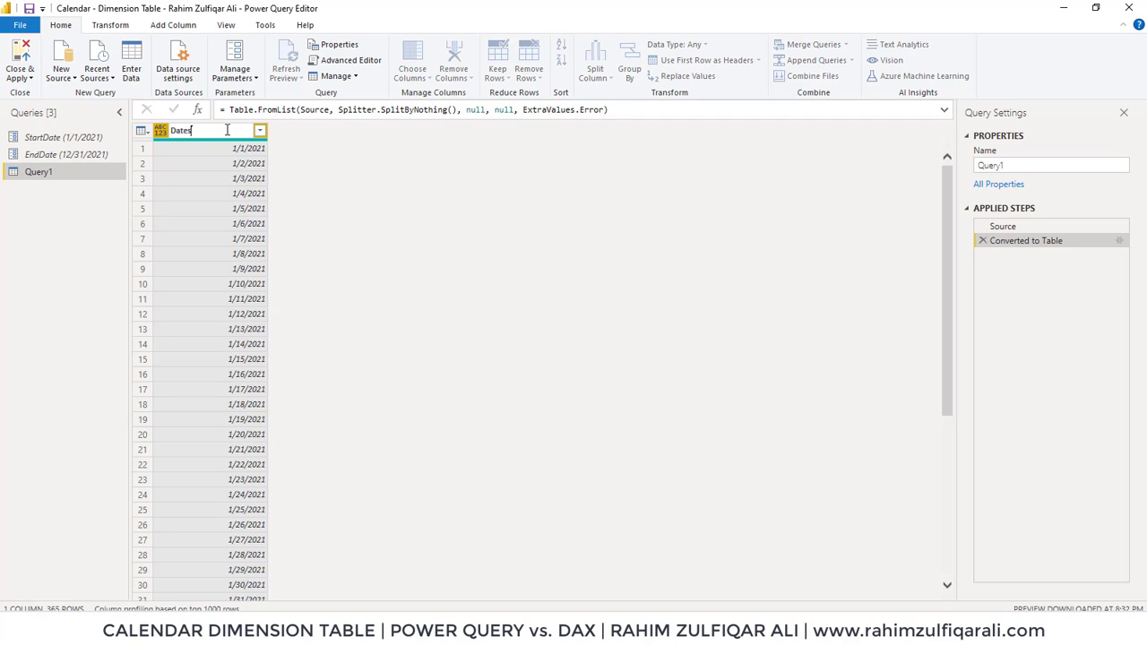
{"action": "key", "text": "Return"}
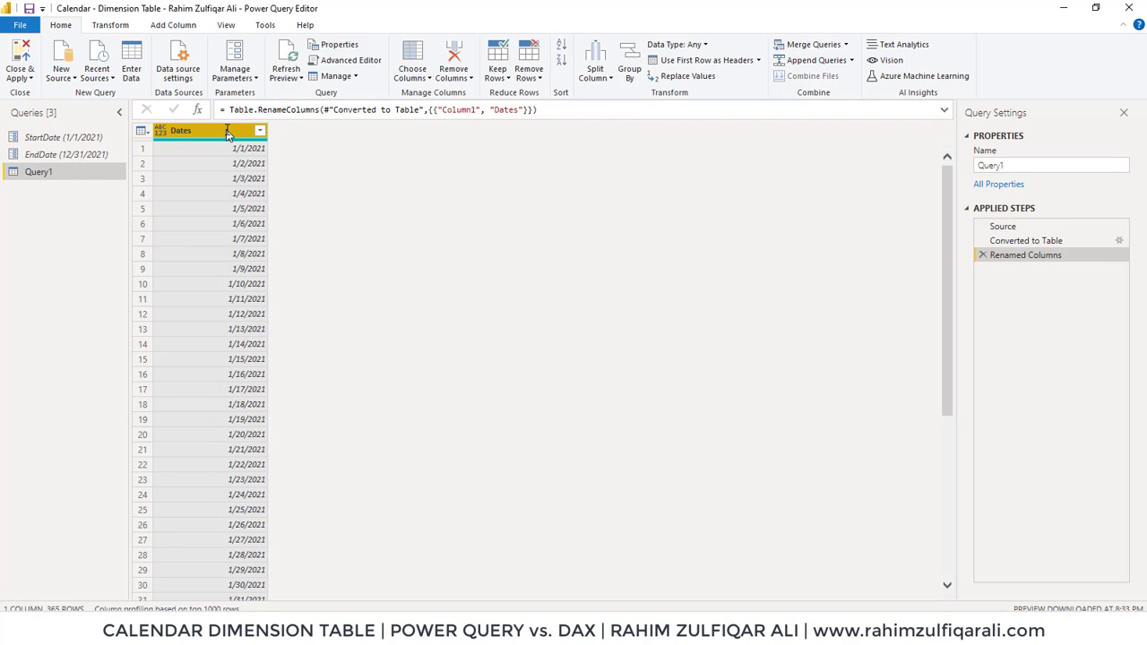
Duplicate the Dates column five times, creating Dates - Copy through Dates - Copy.4
{"action": "right_click", "coordinate": [228, 132]}
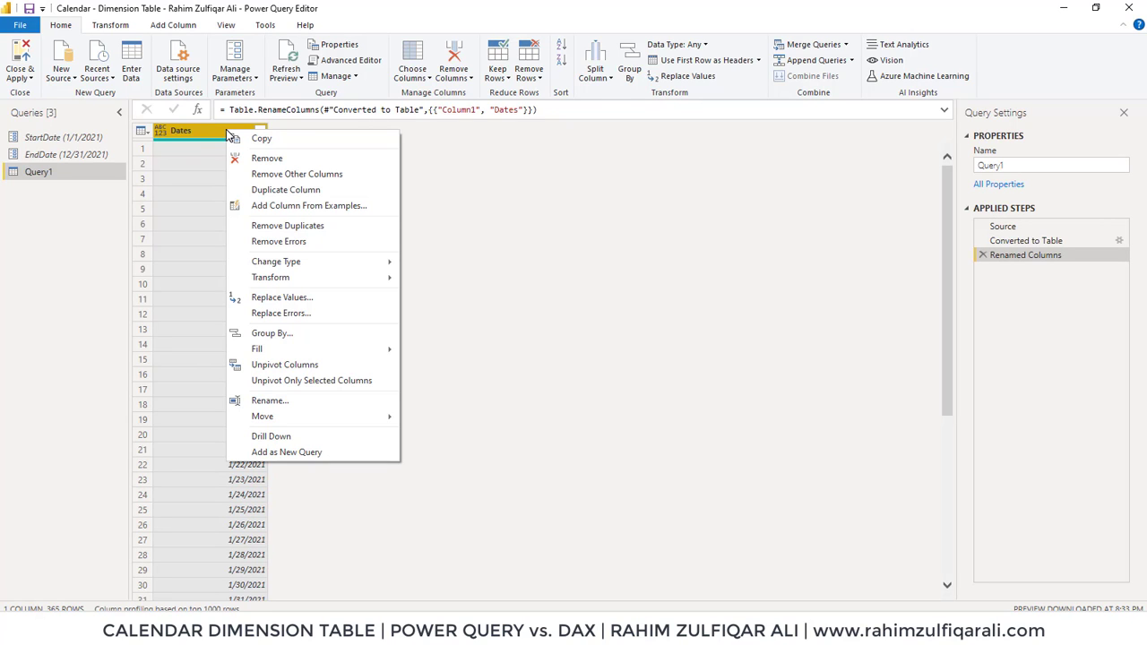
{"action": "left_click", "coordinate": [287, 190]}
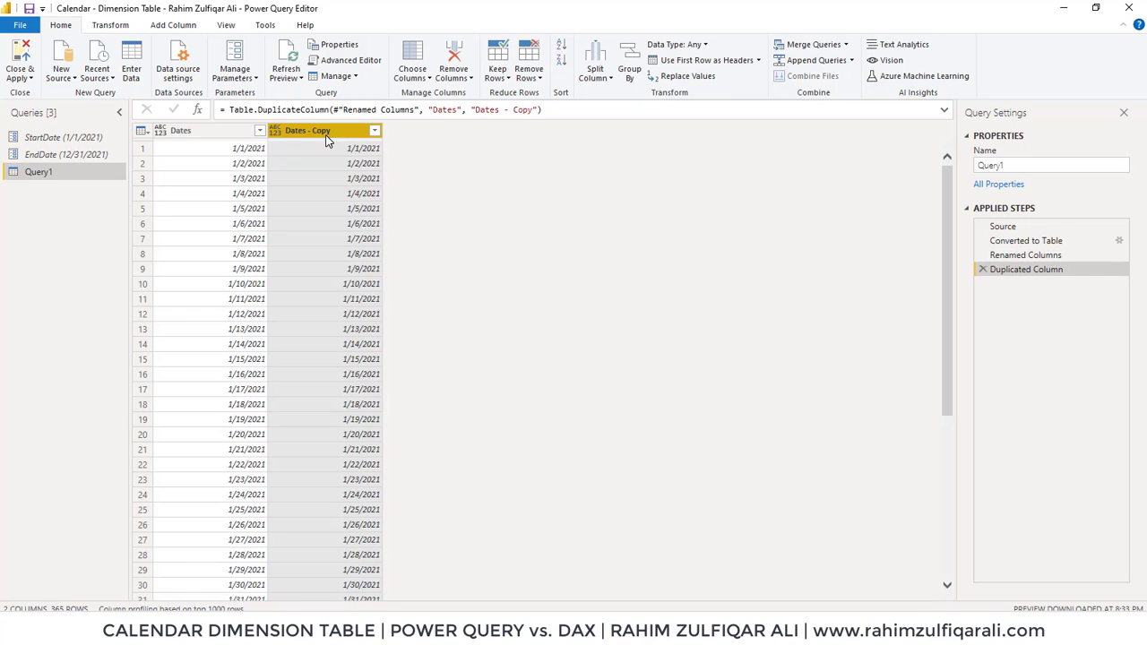
{"action": "right_click", "coordinate": [236, 132]}
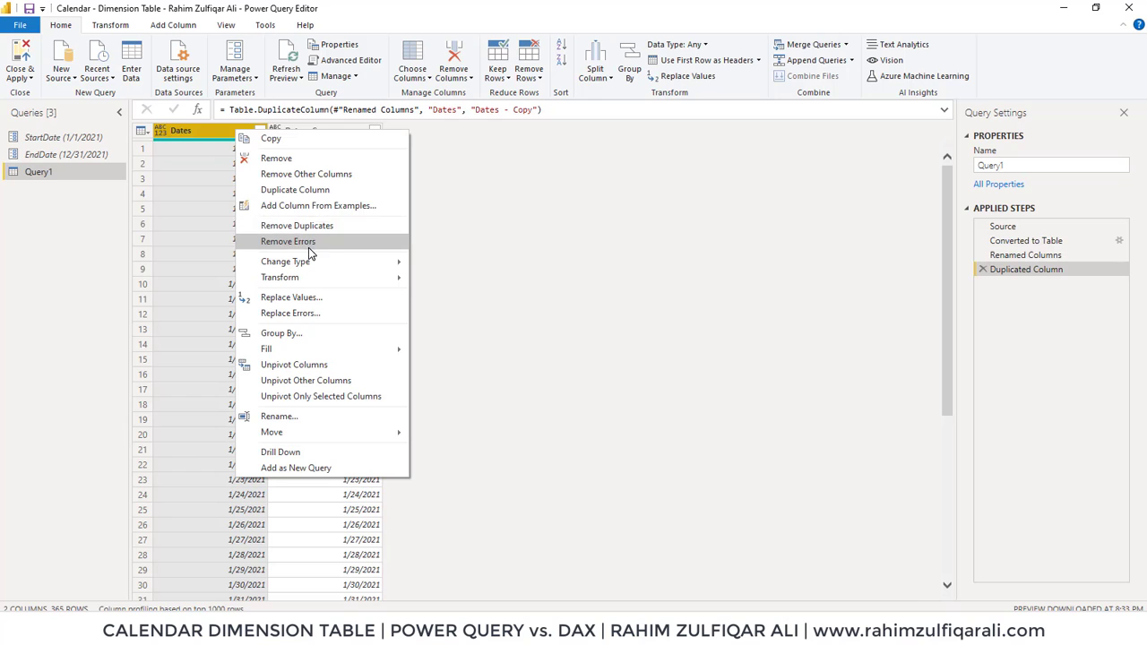
{"action": "key", "text": "Escape"}
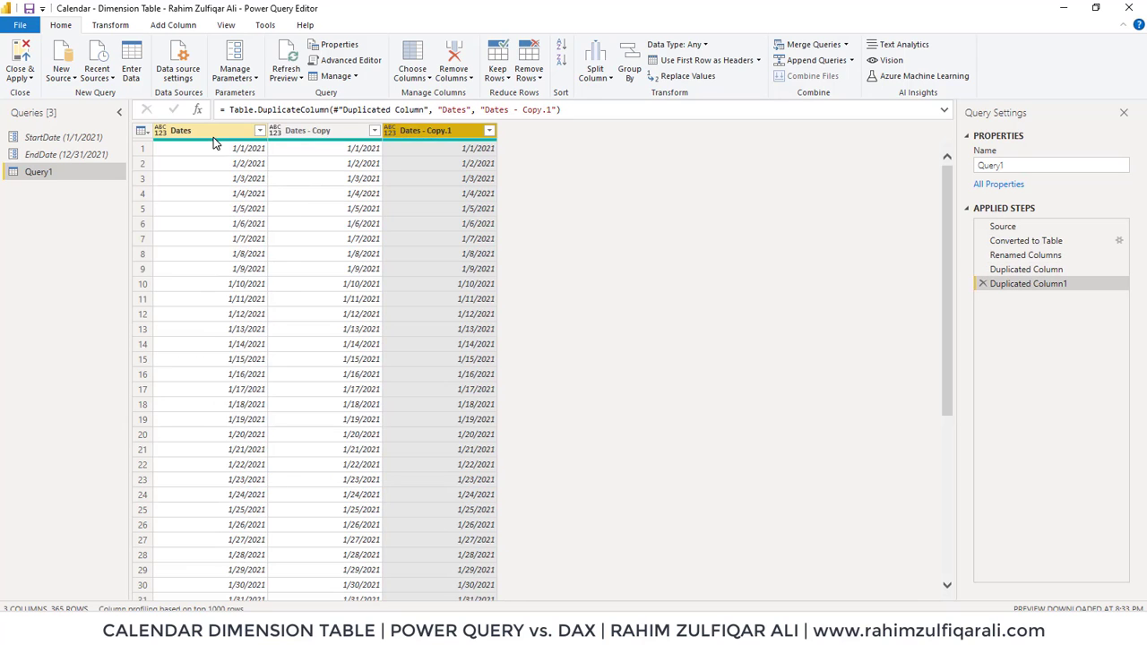
{"action": "right_click", "coordinate": [214, 136]}
{"action": "left_click", "coordinate": [289, 190]}
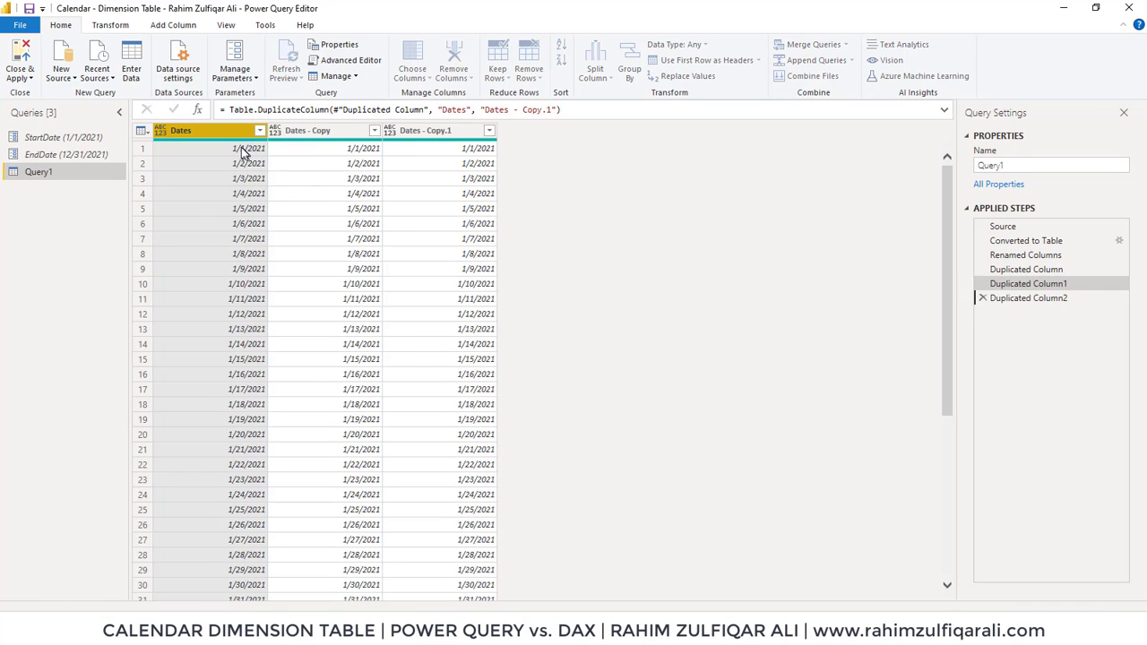
{"action": "right_click", "coordinate": [227, 129]}
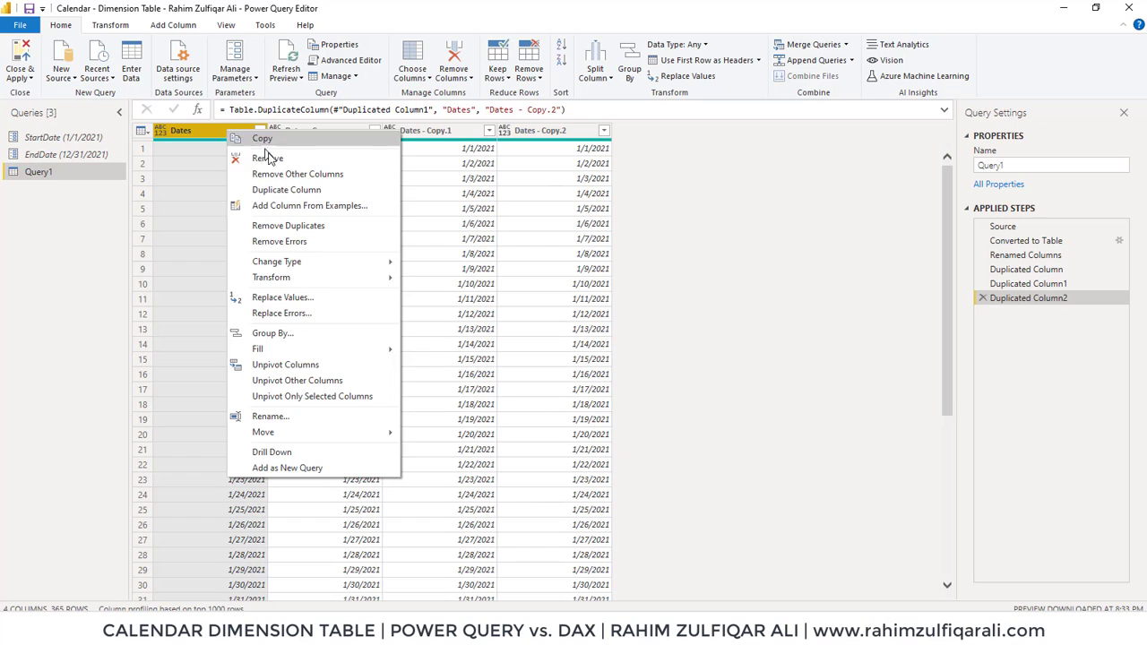
{"action": "left_click", "coordinate": [280, 193]}
{"action": "right_click", "coordinate": [219, 128]}
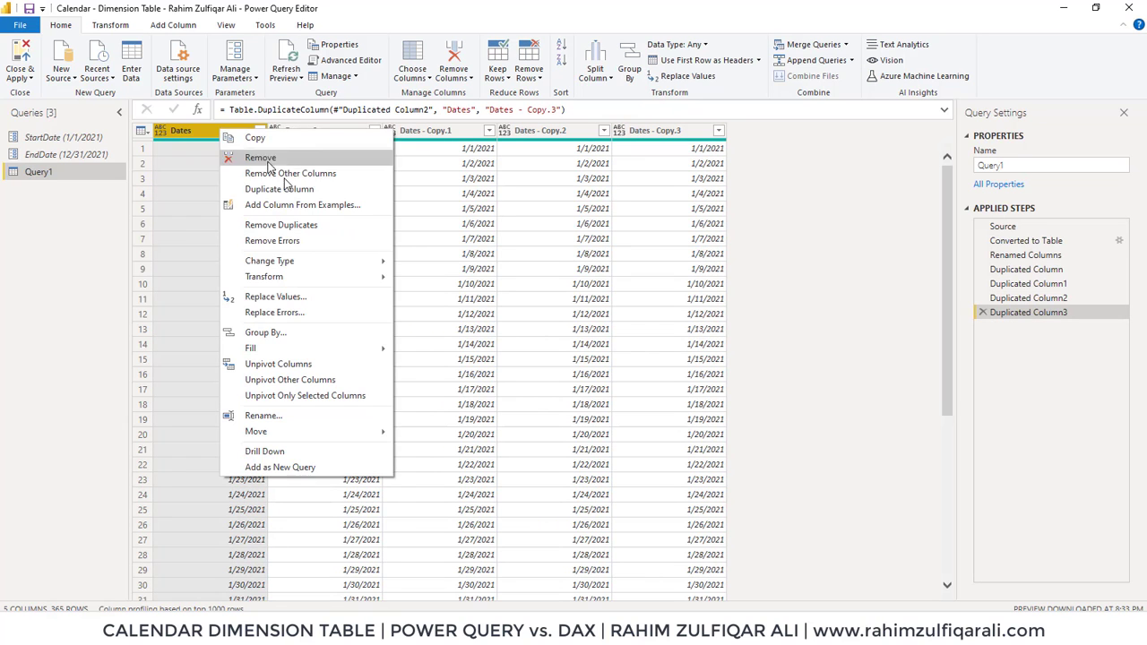
{"action": "left_click", "coordinate": [296, 189]}
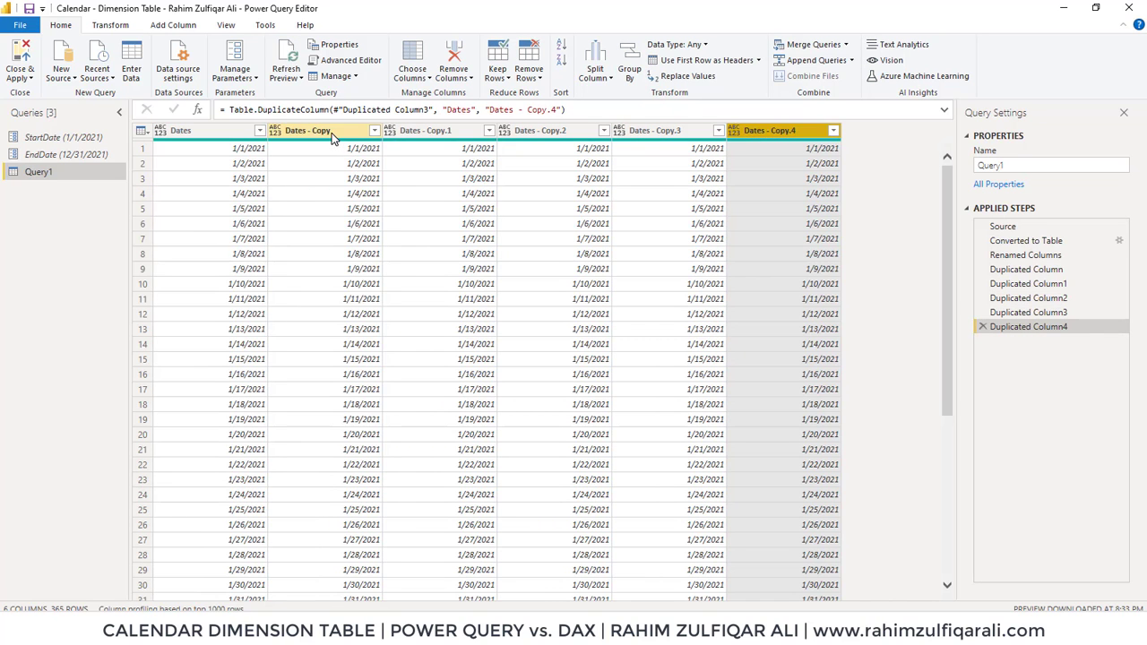
{"action": "right_click", "coordinate": [331, 133]}
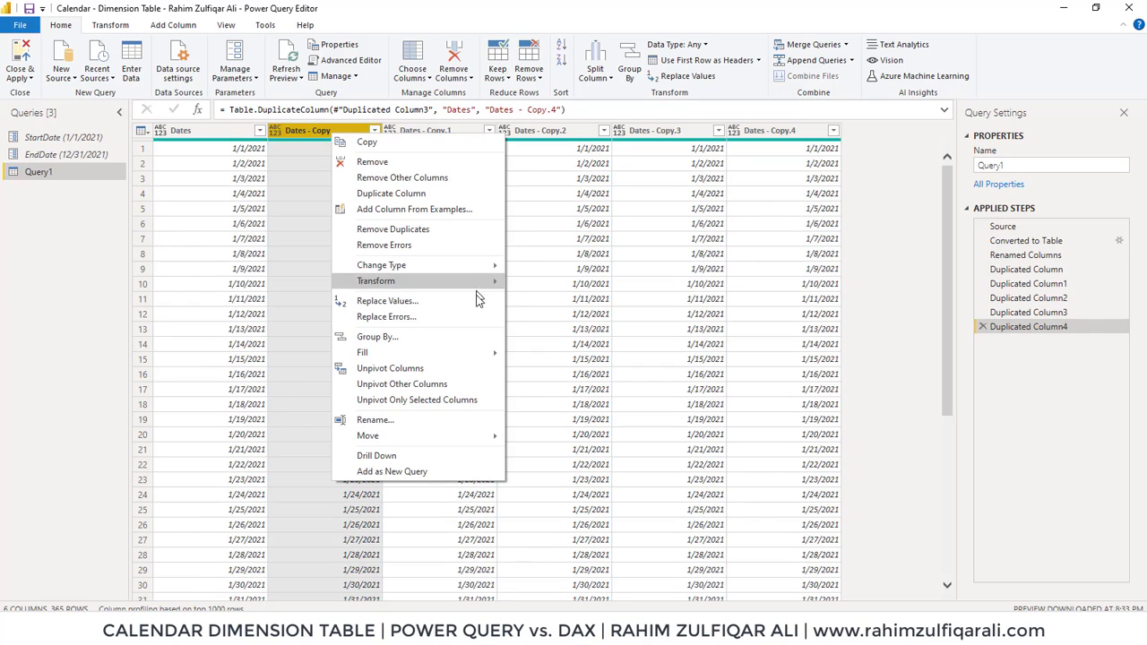
{"action": "mouse_move", "coordinate": [471, 284]}
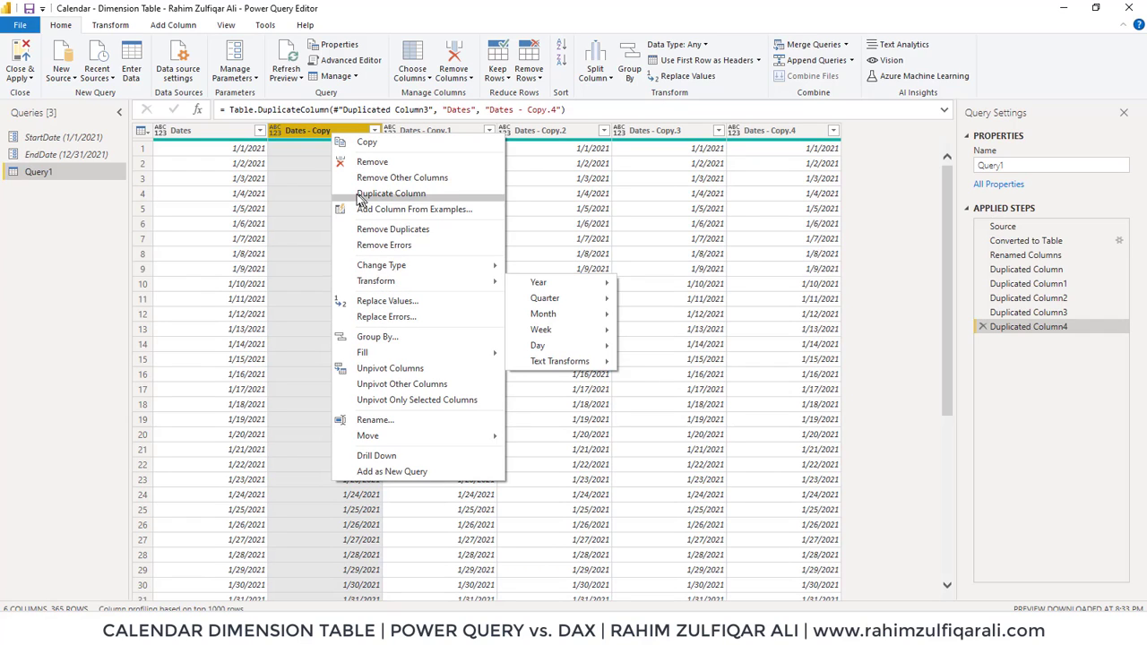
{"action": "mouse_move", "coordinate": [383, 283]}
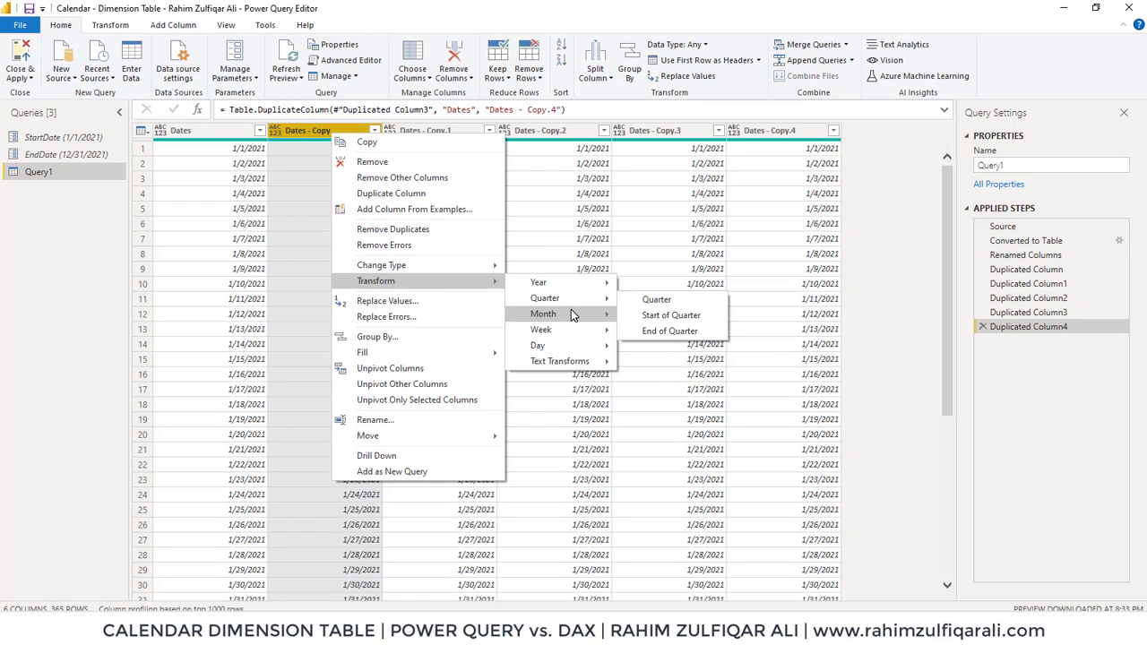
{"action": "mouse_move", "coordinate": [578, 316]}
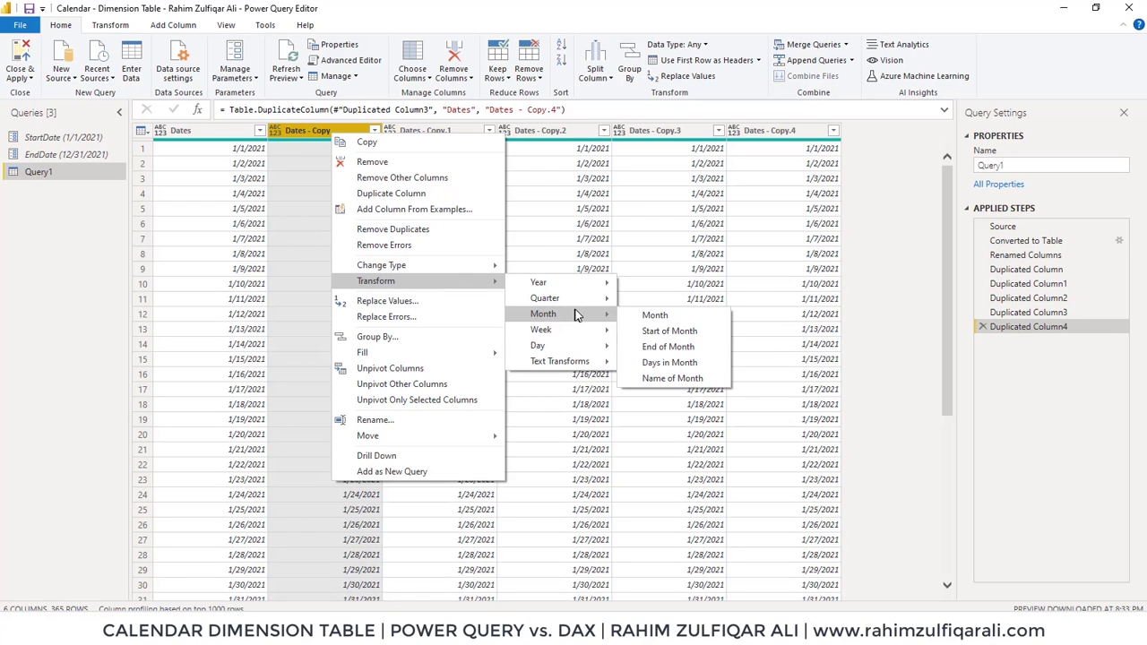
{"action": "left_click", "coordinate": [669, 377]}
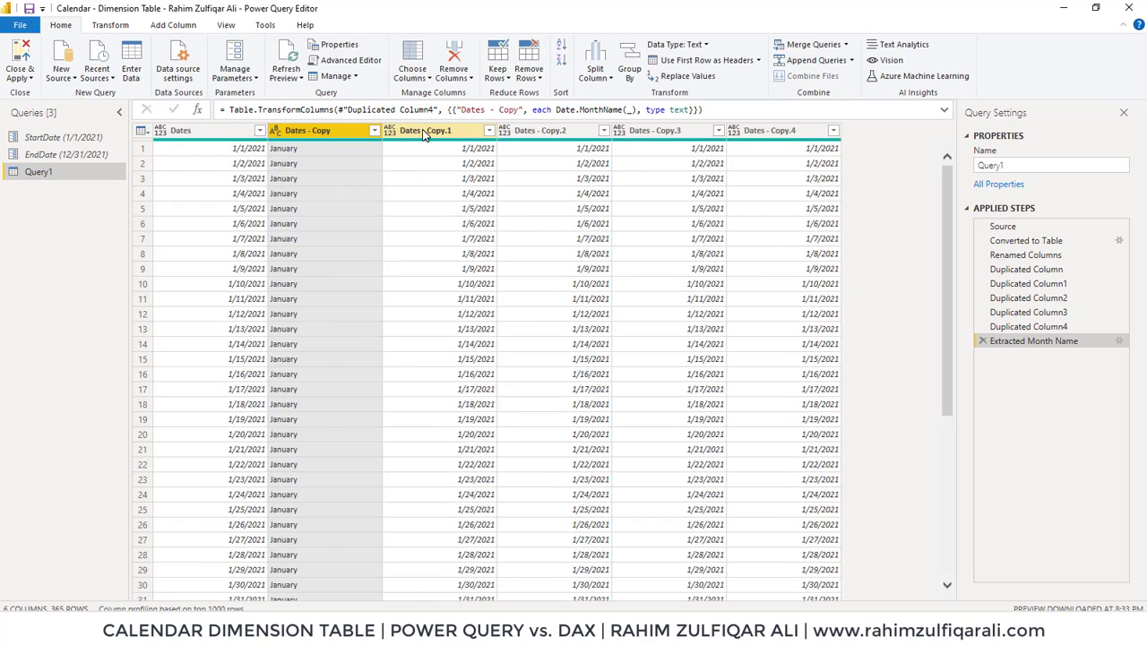
{"action": "right_click", "coordinate": [423, 133]}
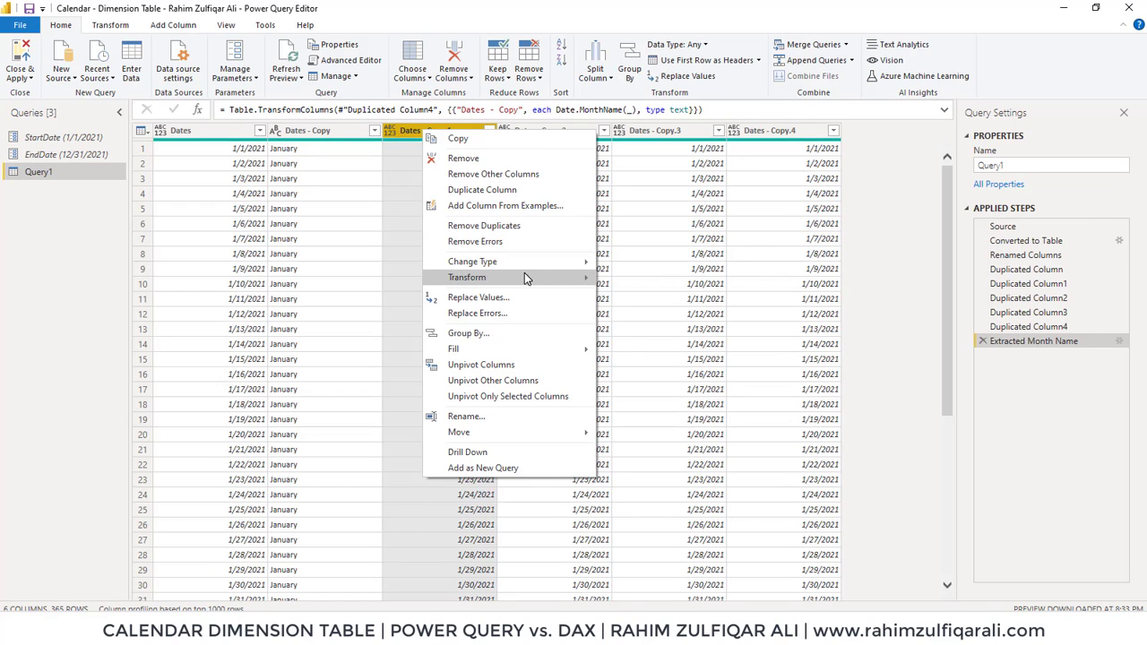
{"action": "mouse_move", "coordinate": [529, 277]}
{"action": "mouse_move", "coordinate": [686, 314]}
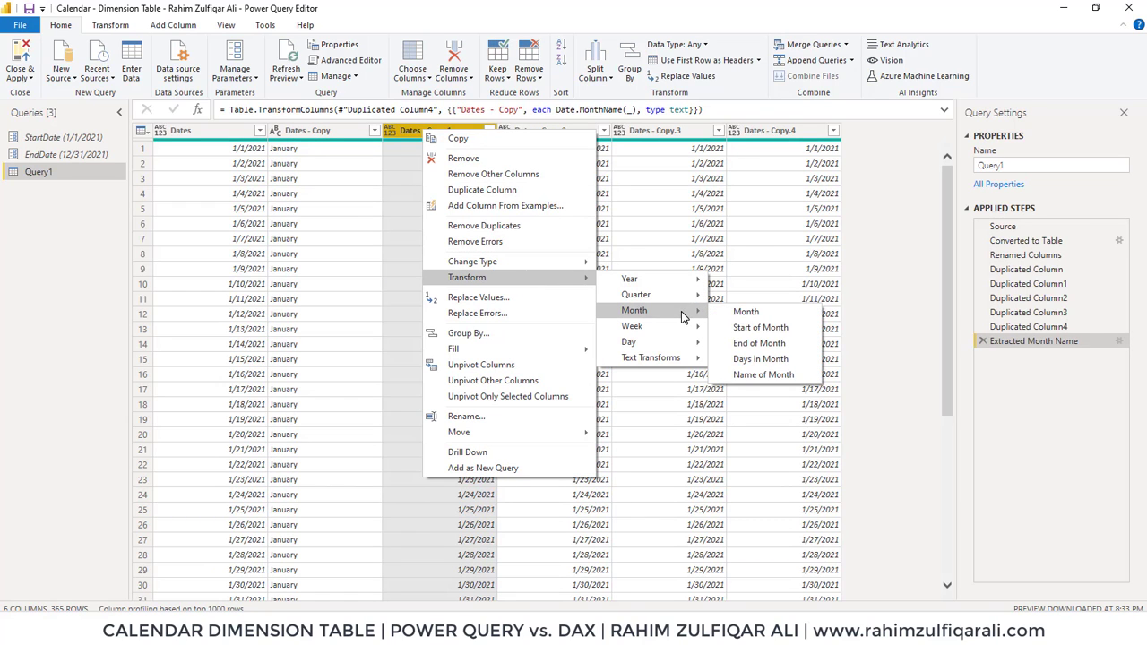
{"action": "left_click", "coordinate": [746, 314]}
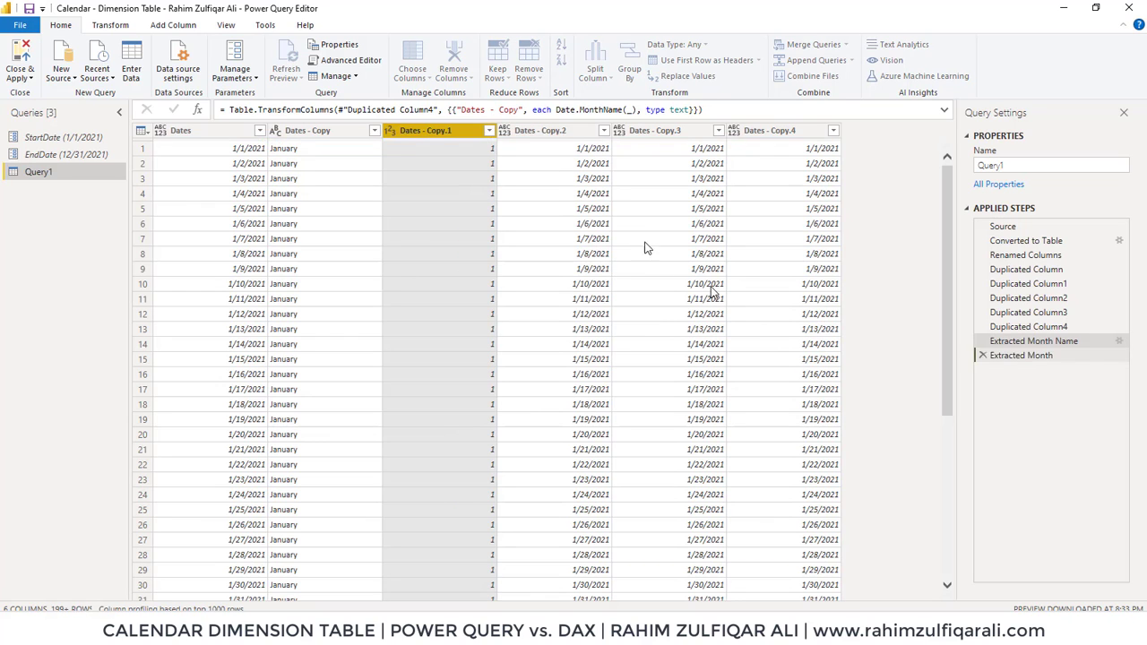
{"action": "left_click", "coordinate": [542, 133]}
{"action": "right_click", "coordinate": [542, 134]}
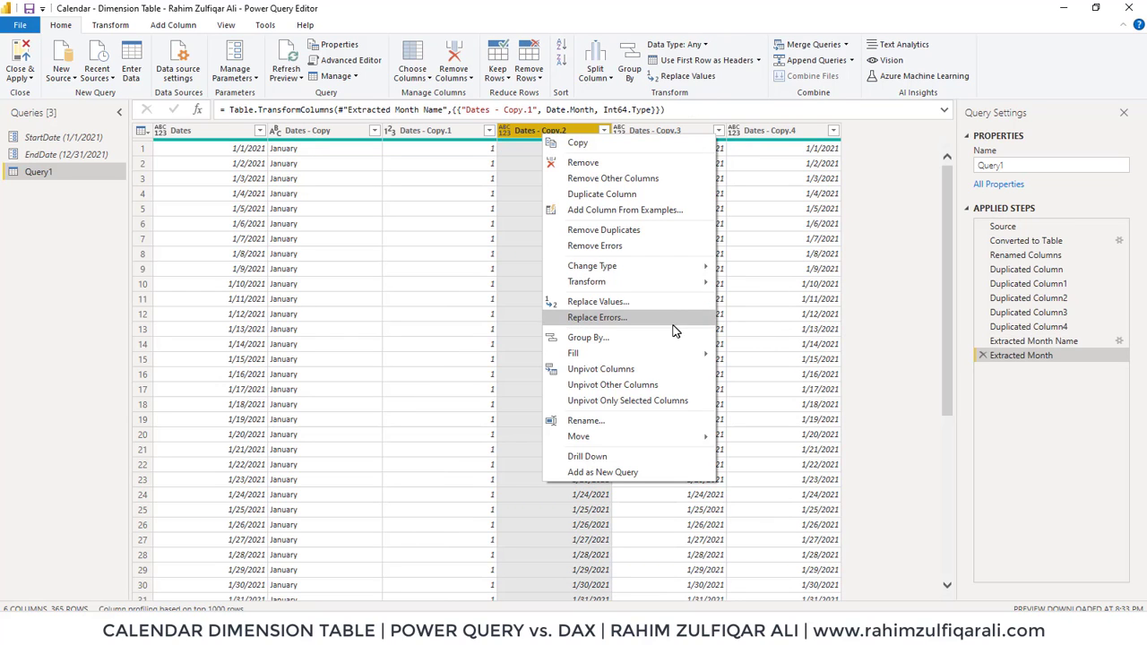
{"action": "mouse_move", "coordinate": [666, 282]}
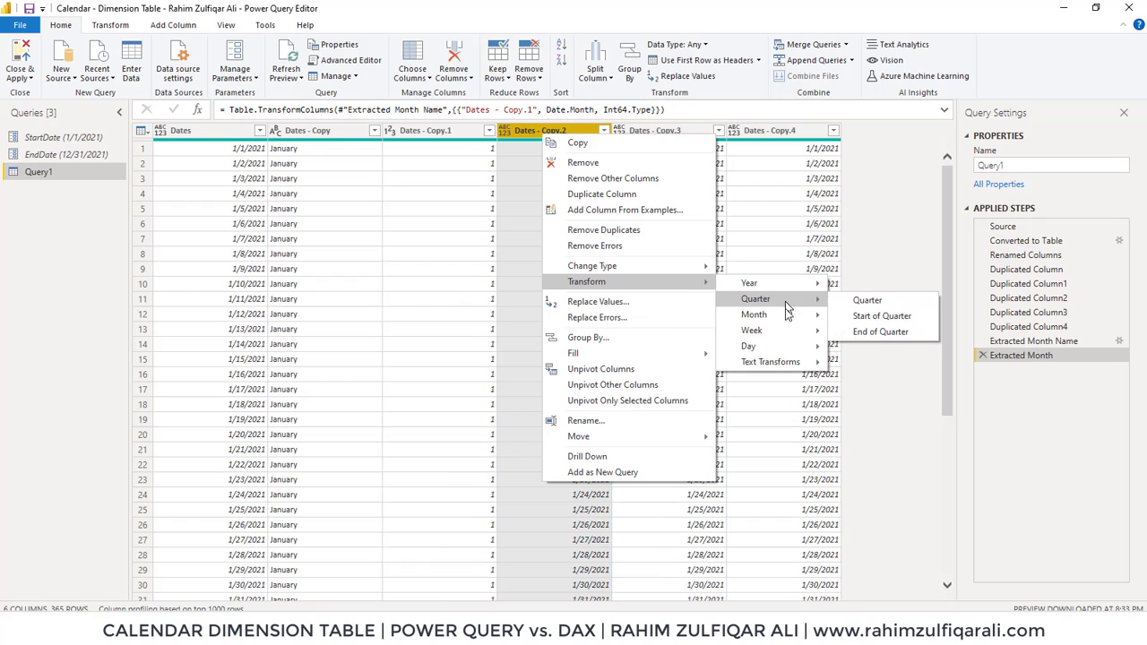
{"action": "mouse_move", "coordinate": [794, 297]}
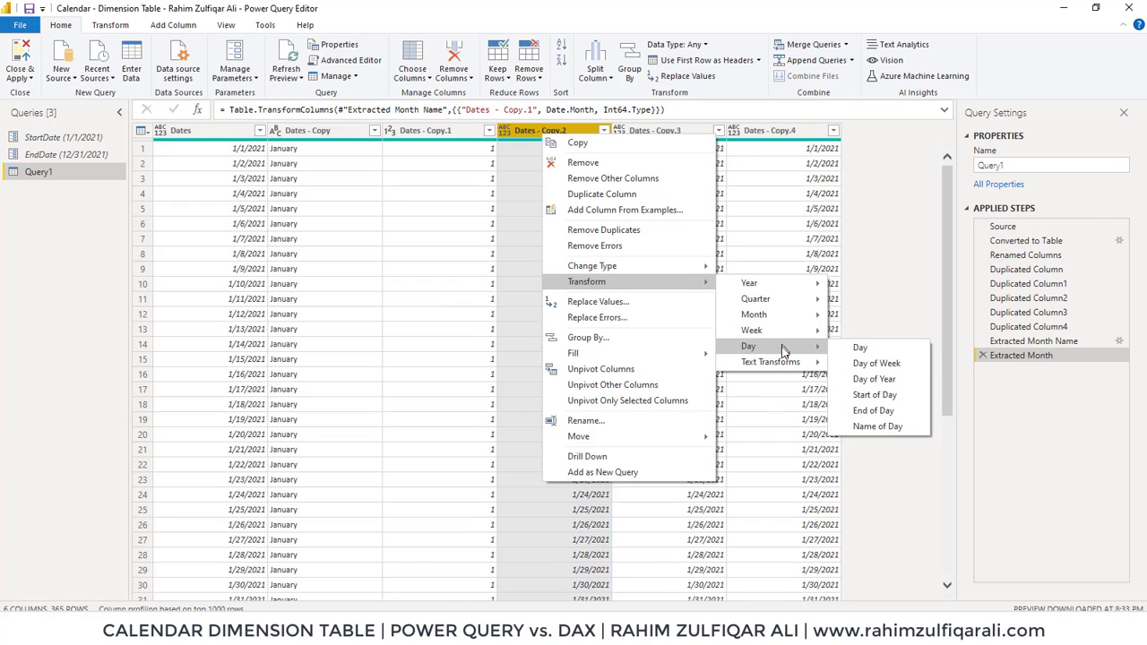
{"action": "left_click", "coordinate": [857, 284]}
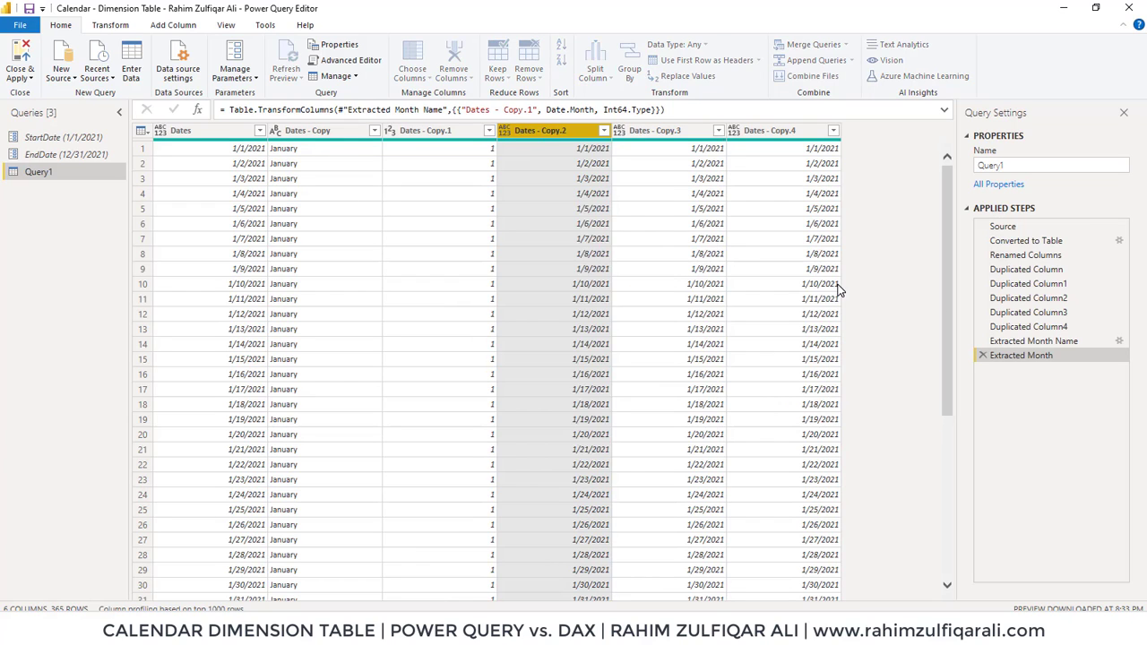
{"action": "right_click", "coordinate": [661, 134]}
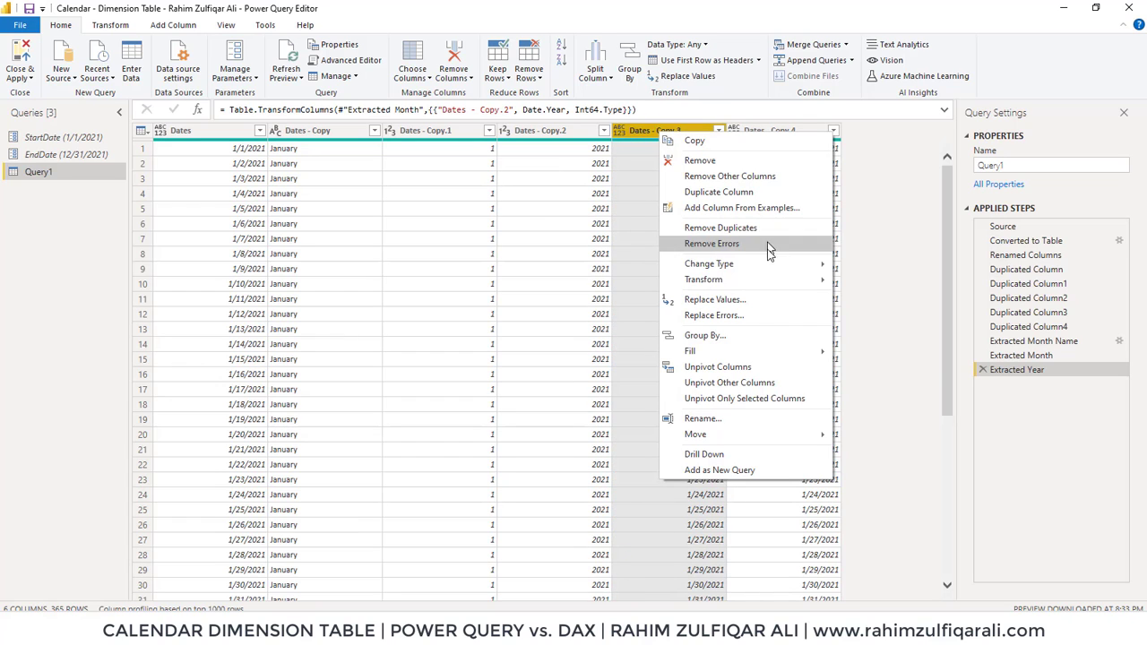
{"action": "mouse_move", "coordinate": [768, 281]}
{"action": "mouse_move", "coordinate": [908, 299]}
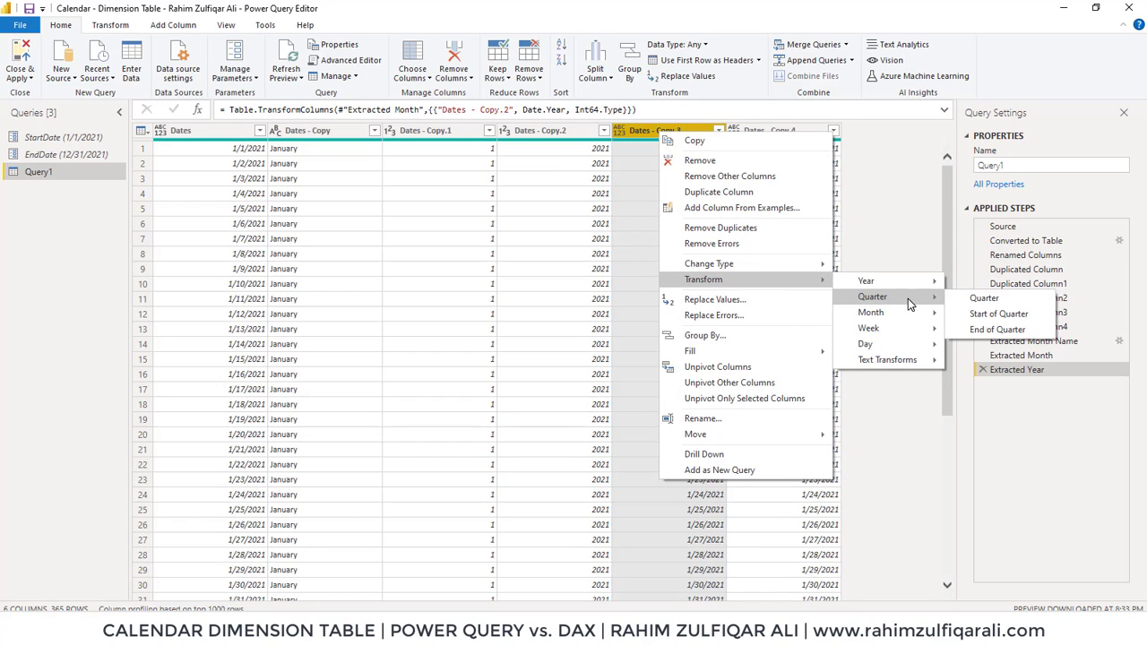
{"action": "left_click", "coordinate": [983, 299]}
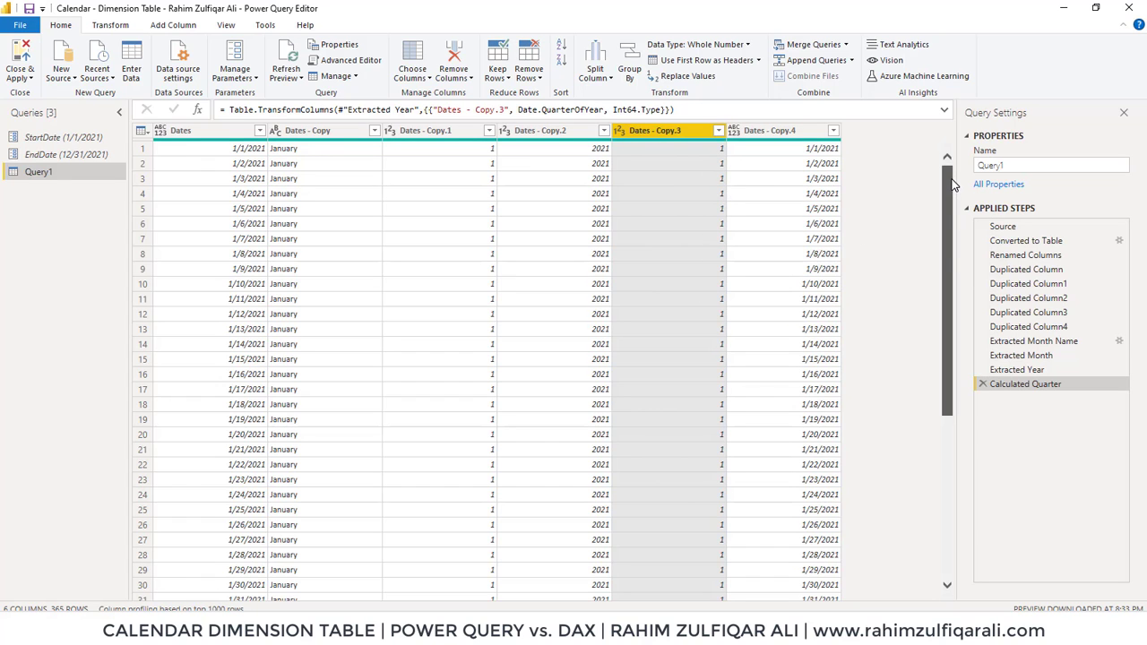
{"action": "left_click_drag", "start_coordinate": [953, 184], "coordinate": [947, 596]}
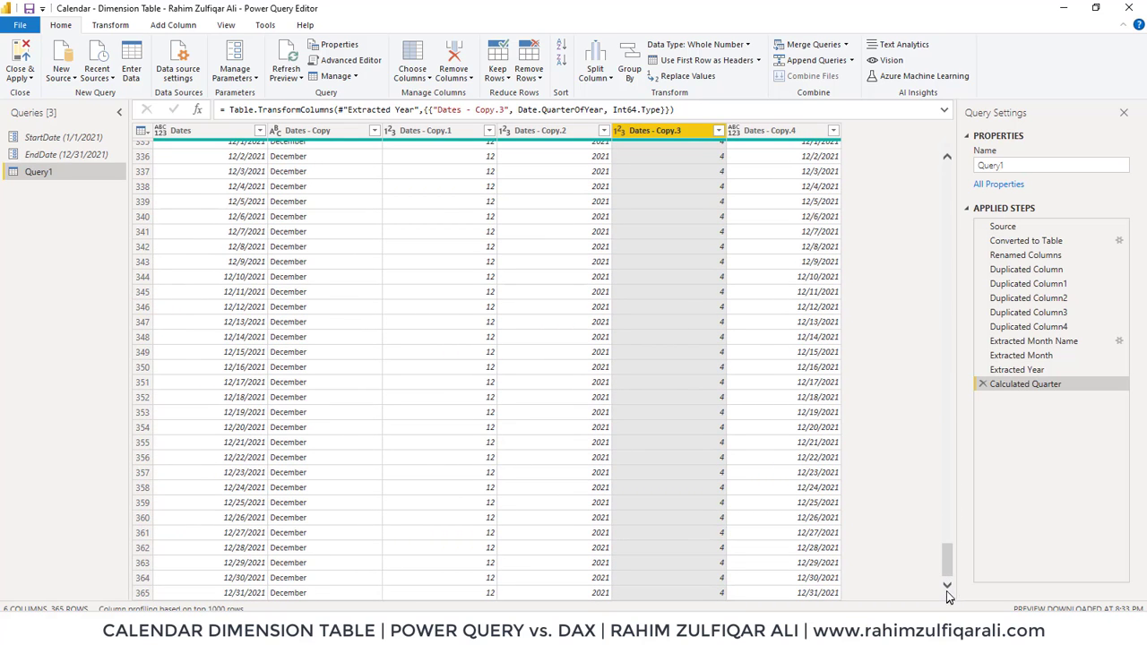
{"action": "left_click", "coordinate": [947, 588]}
{"action": "left_click_drag", "start_coordinate": [949, 565], "coordinate": [932, 163]}
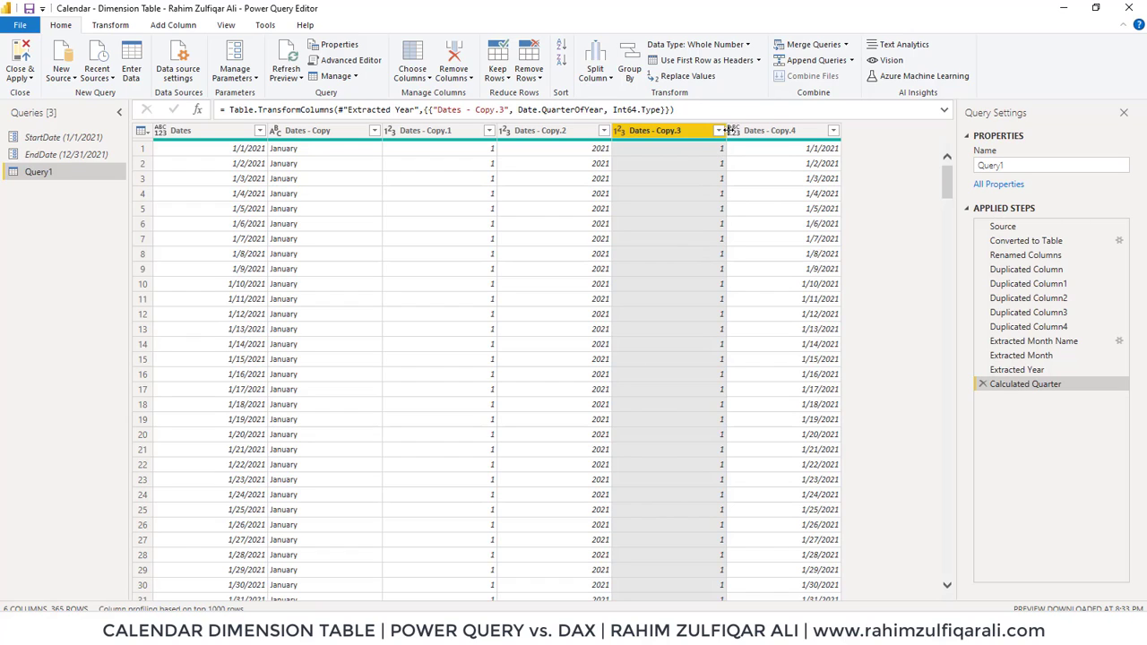
Convert Dates - Copy.4 into day-of-month numbers with Transform > Day > Day
{"action": "right_click", "coordinate": [757, 130]}
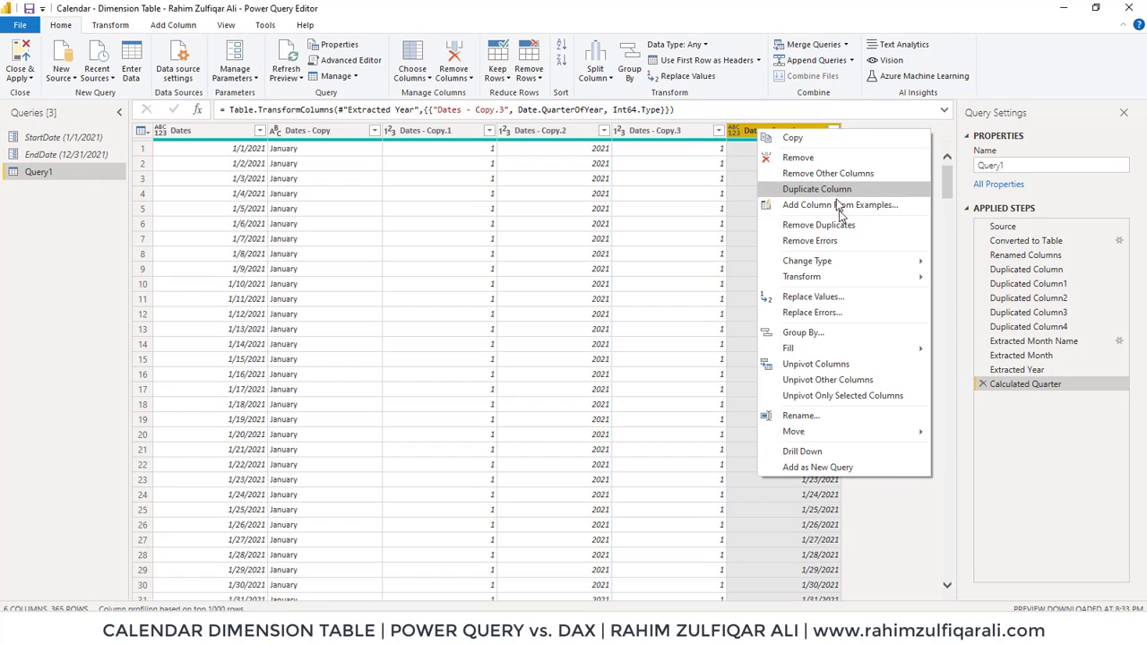
{"action": "mouse_move", "coordinate": [827, 279]}
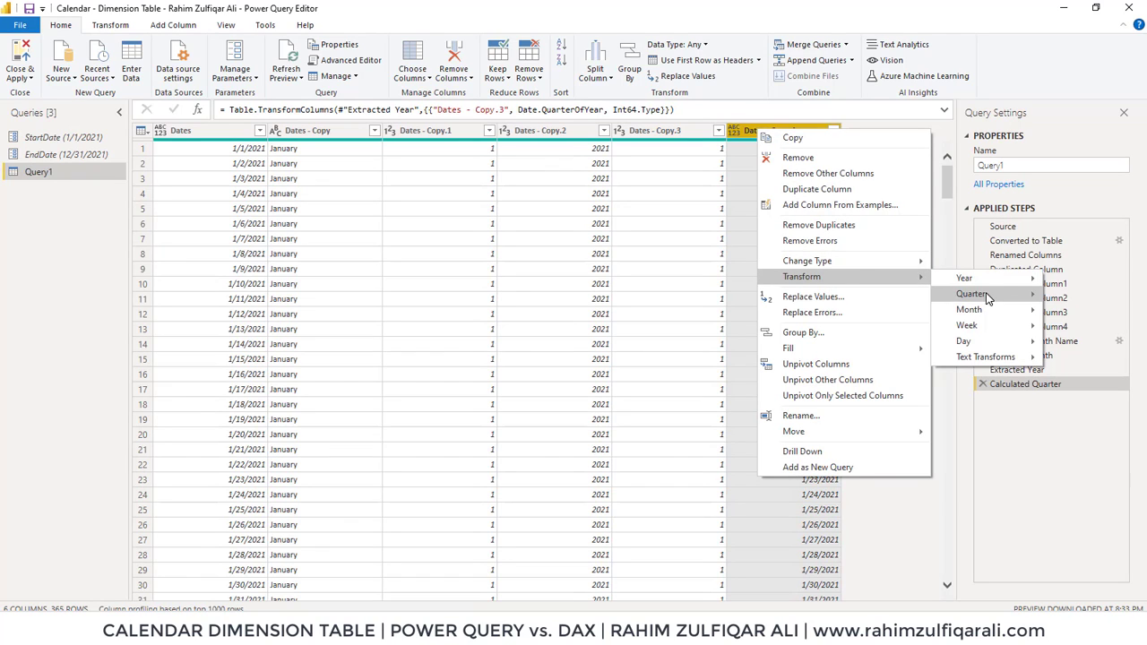
{"action": "mouse_move", "coordinate": [1031, 341]}
{"action": "left_click", "coordinate": [1075, 343]}
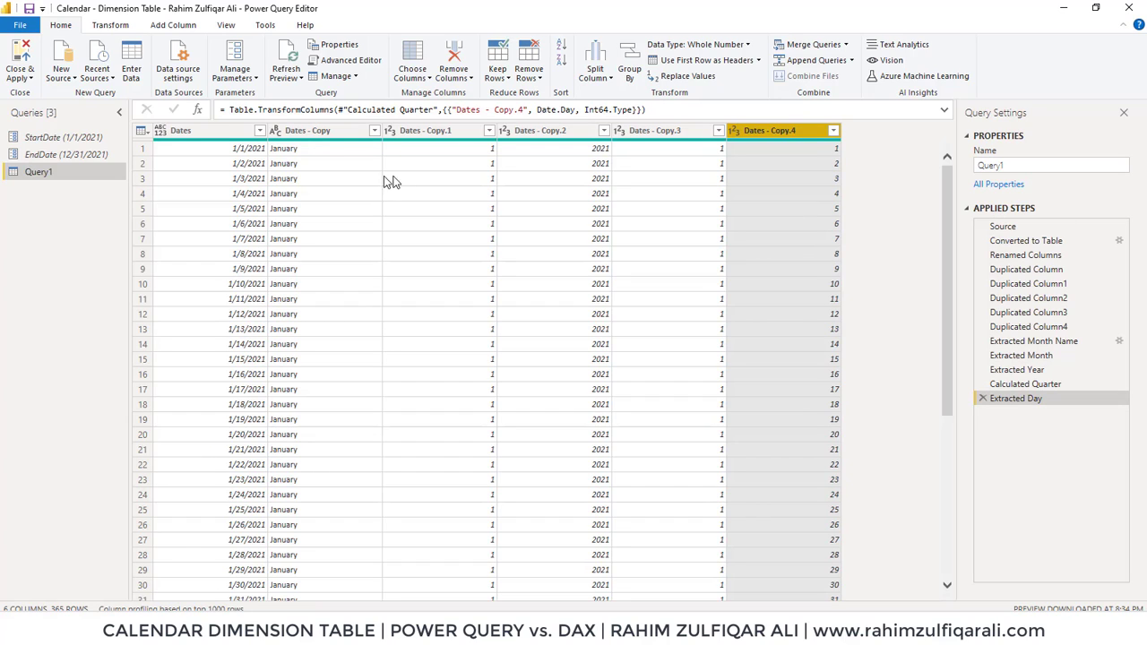
{"action": "left_click", "coordinate": [332, 131]}
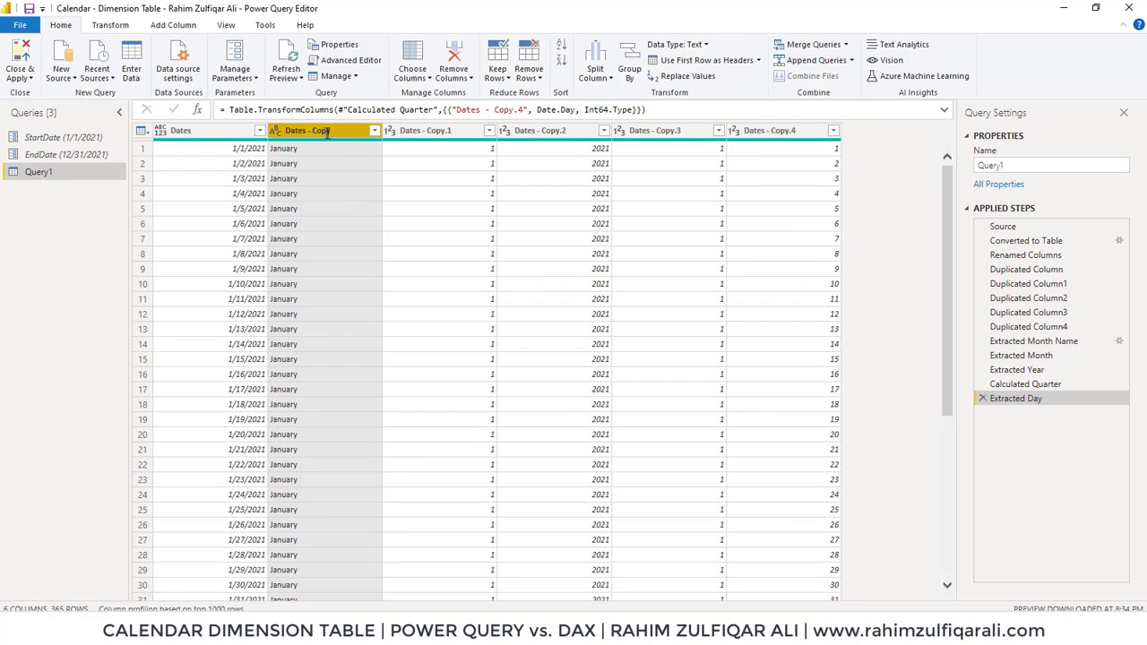
Rename the first three copied columns to Month Name, Month No and Year
{"action": "double_click", "coordinate": [327, 132]}
{"action": "type", "text": "Month Na"}
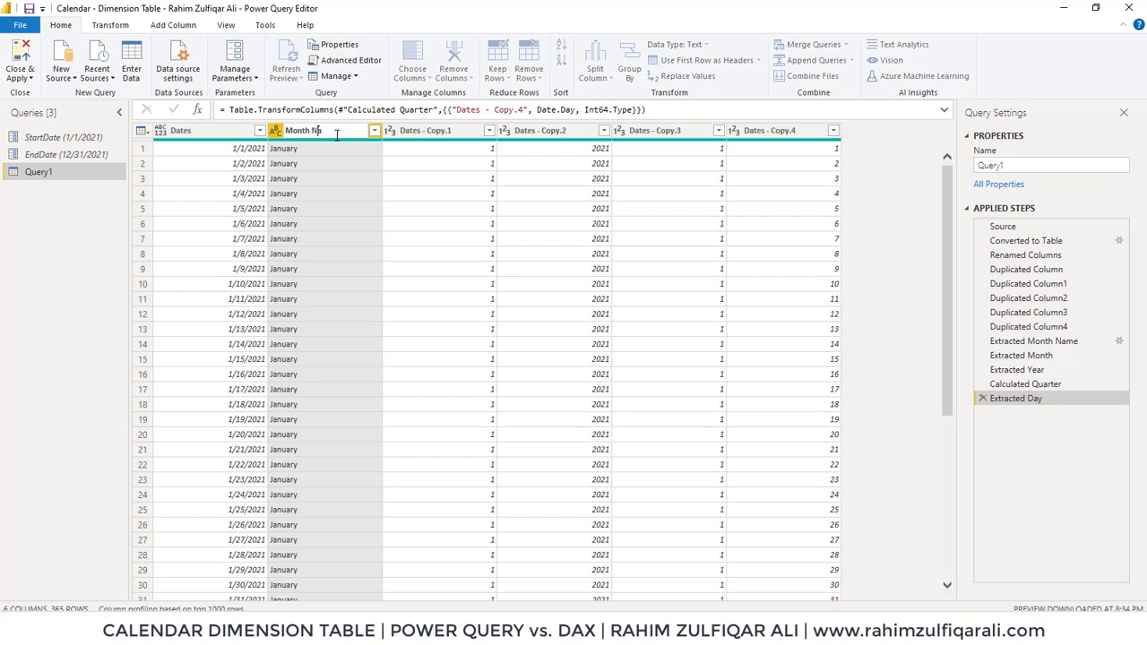
{"action": "type", "text": "me"}
{"action": "key", "text": "Return"}
{"action": "double_click", "coordinate": [412, 131]}
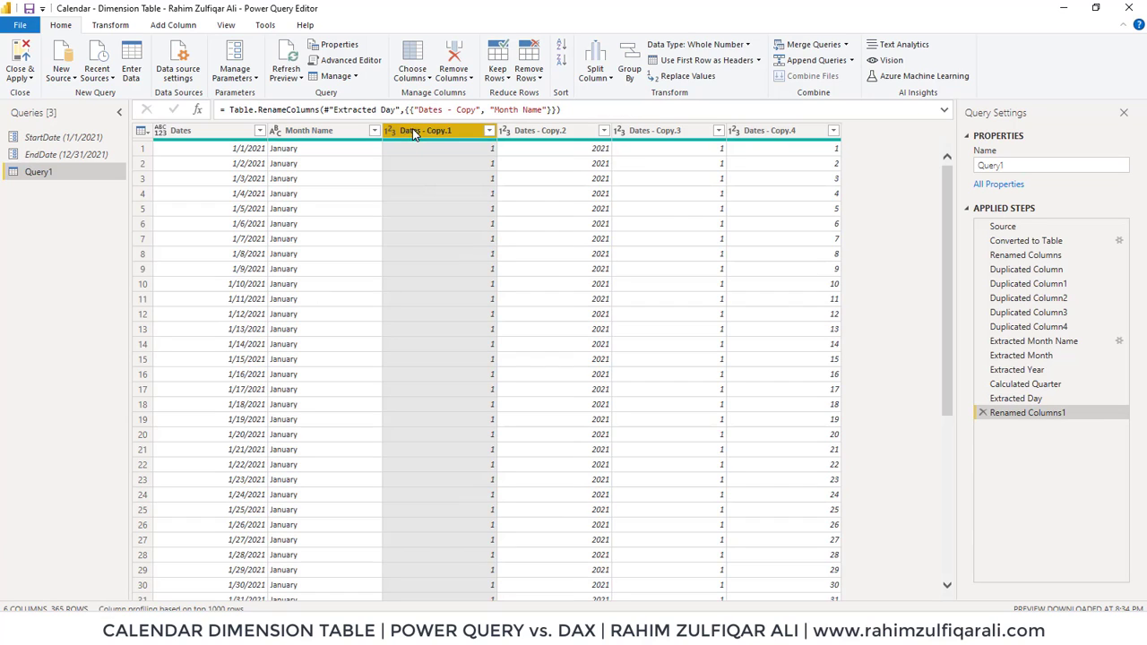
{"action": "type", "text": "Month No"}
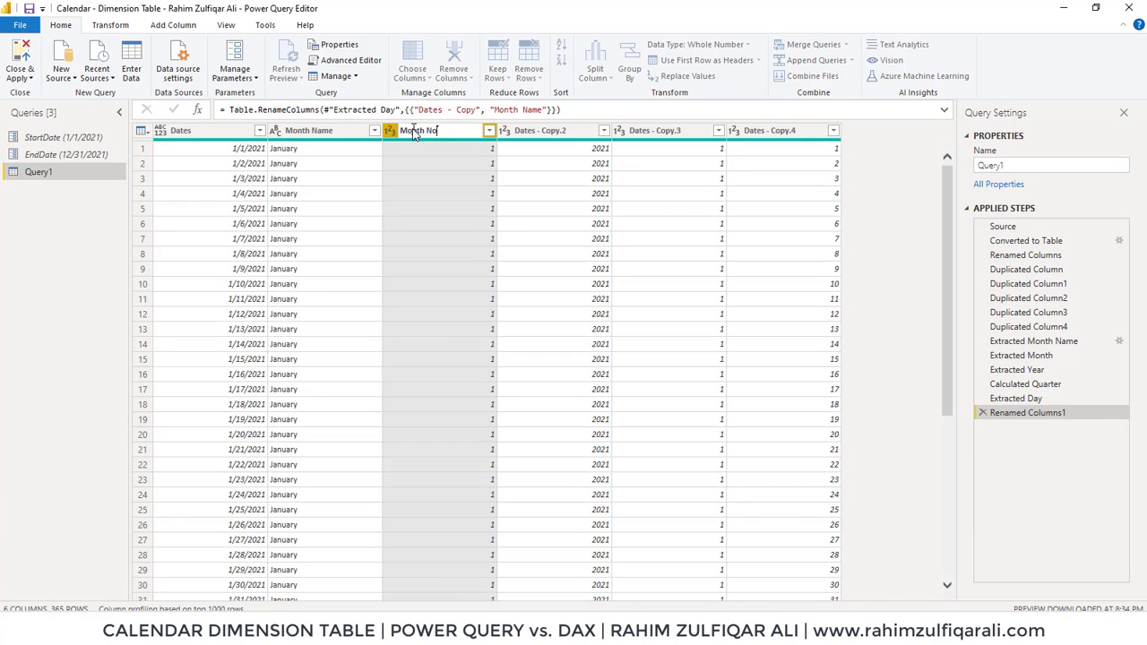
{"action": "key", "text": "Return"}
{"action": "double_click", "coordinate": [538, 131]}
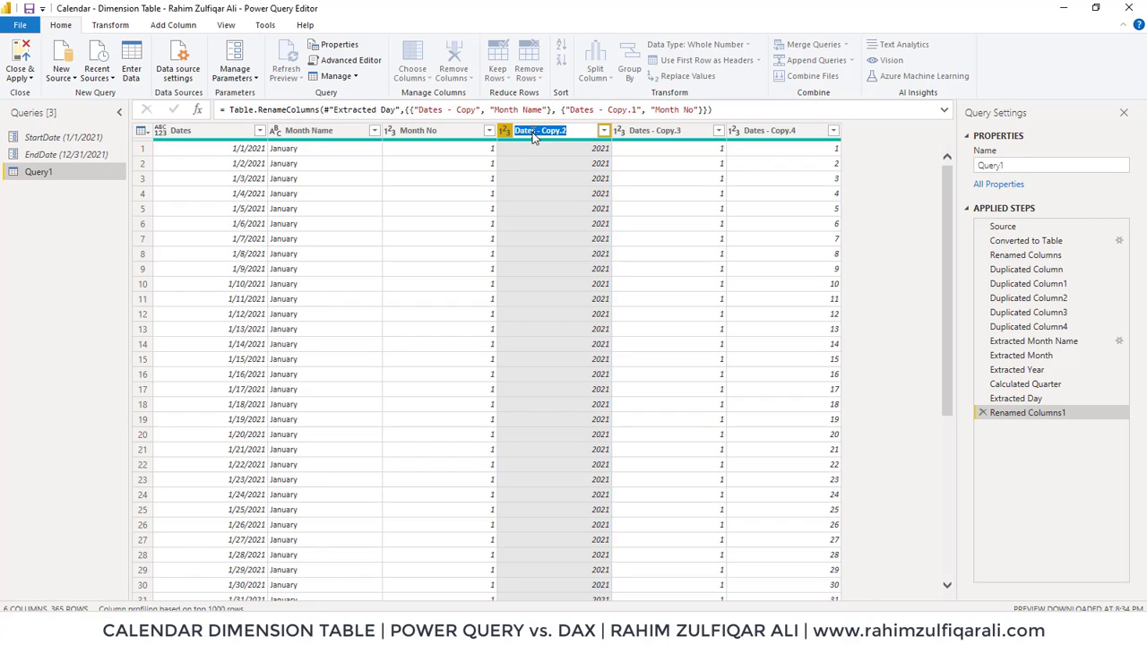
{"action": "type", "text": "Year"}
{"action": "key", "text": "Return"}
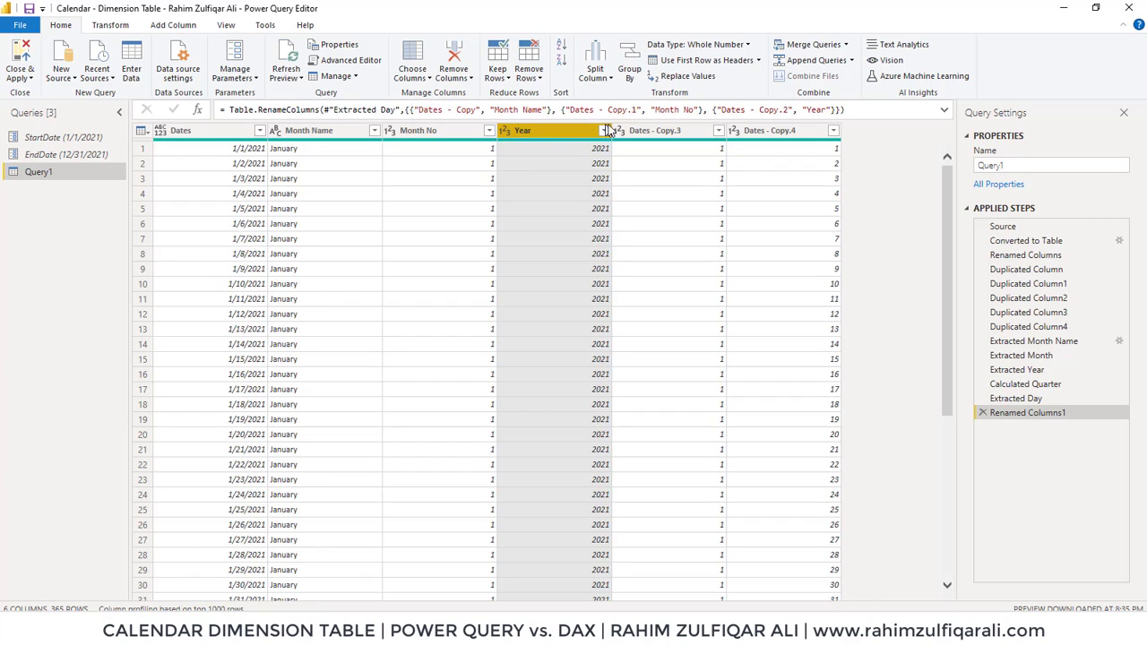
Rename the last two copied columns to Quarter and Day
{"action": "double_click", "coordinate": [666, 133]}
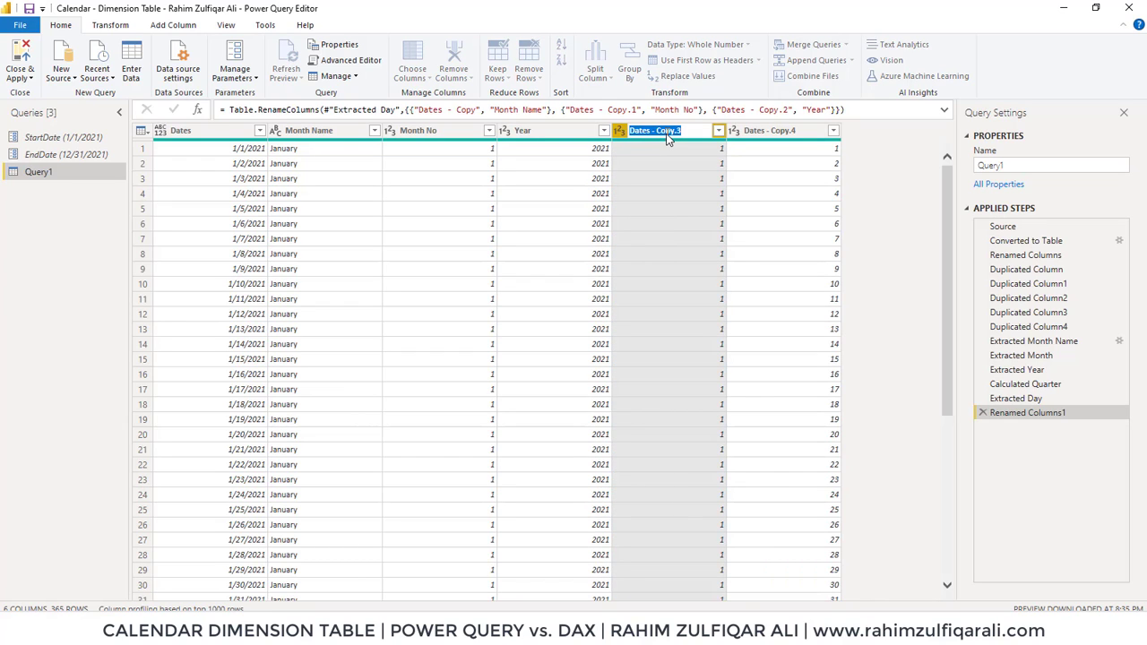
{"action": "type", "text": "Quarter"}
{"action": "key", "text": "Return"}
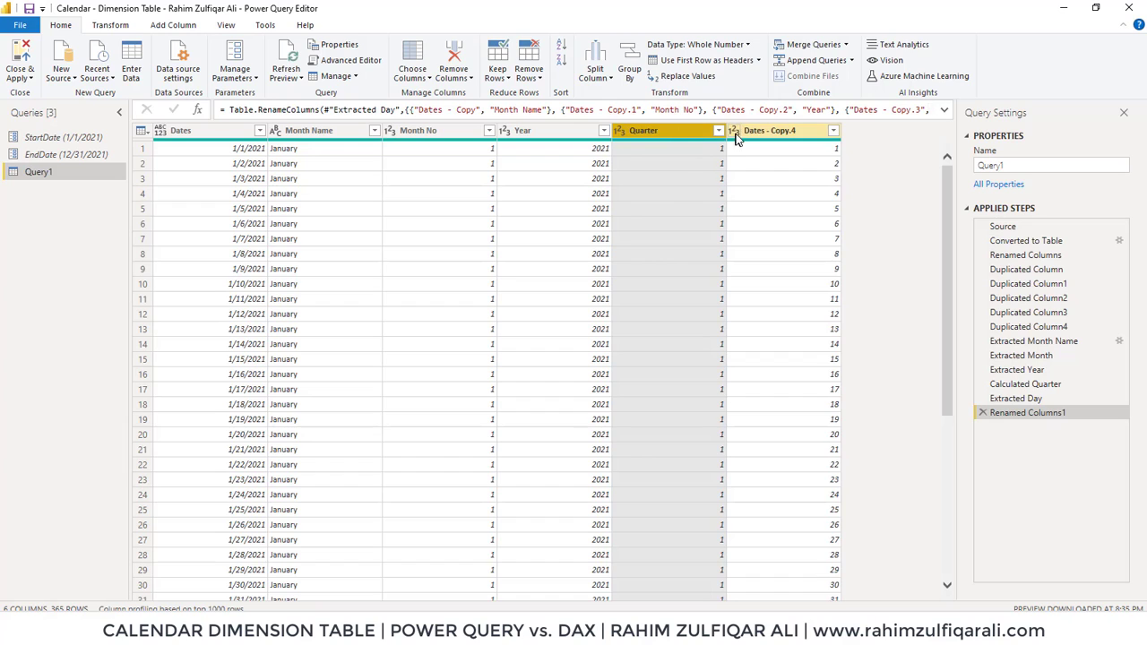
{"action": "double_click", "coordinate": [753, 132]}
{"action": "type", "text": "Da"}
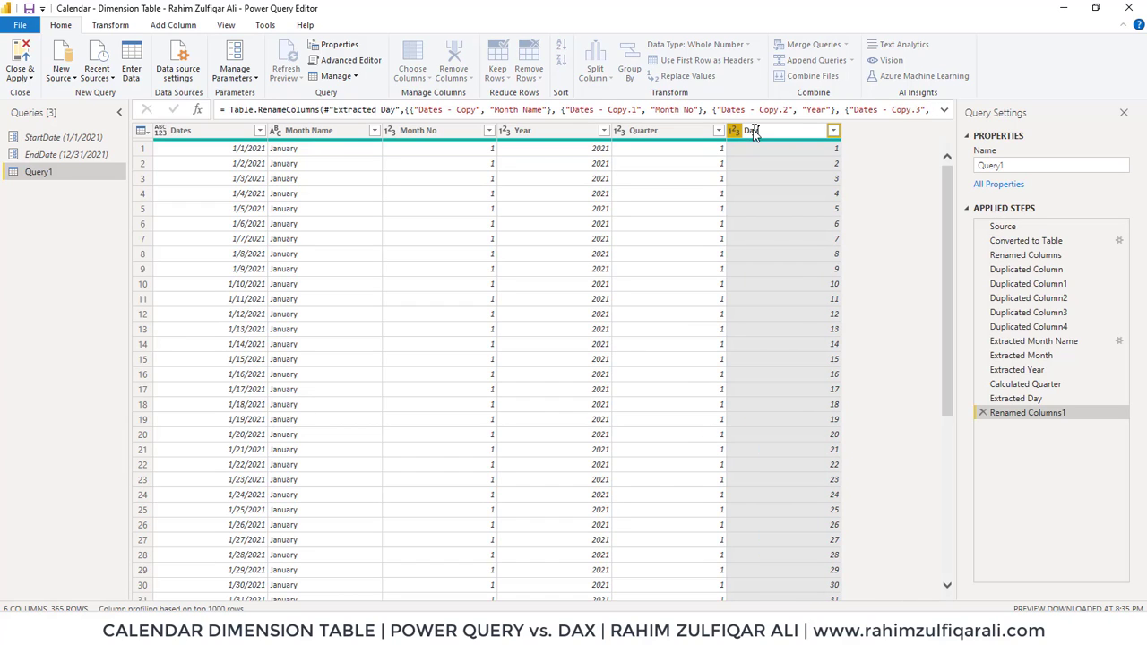
{"action": "type", "text": "y"}
{"action": "key", "text": "Return"}
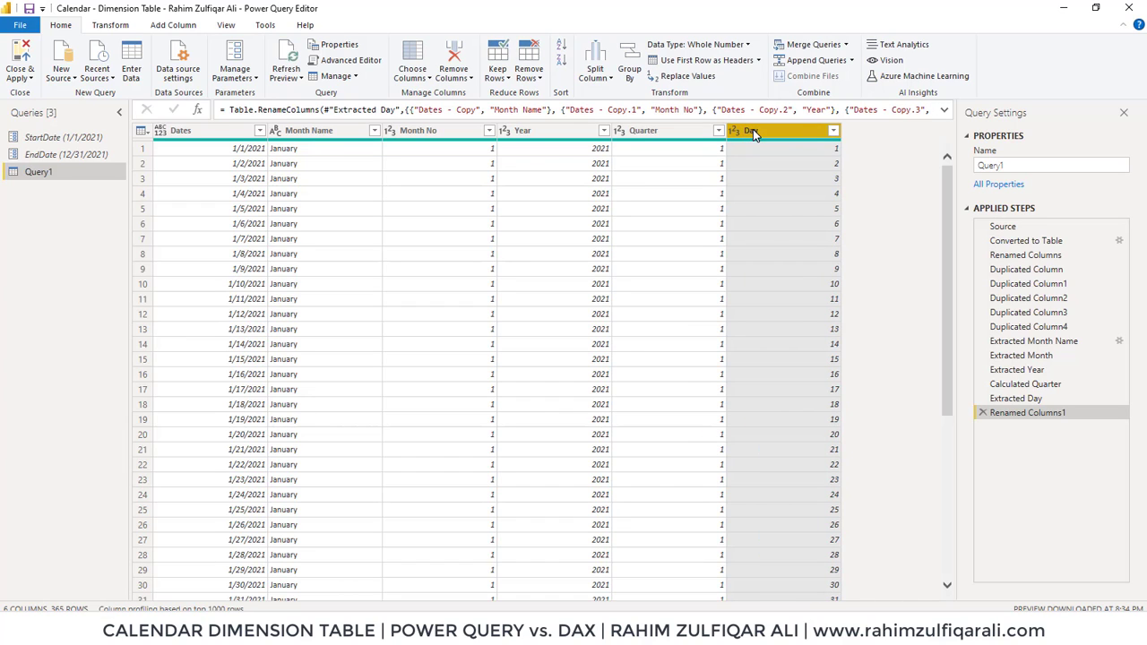
{"action": "left_click", "coordinate": [296, 133]}
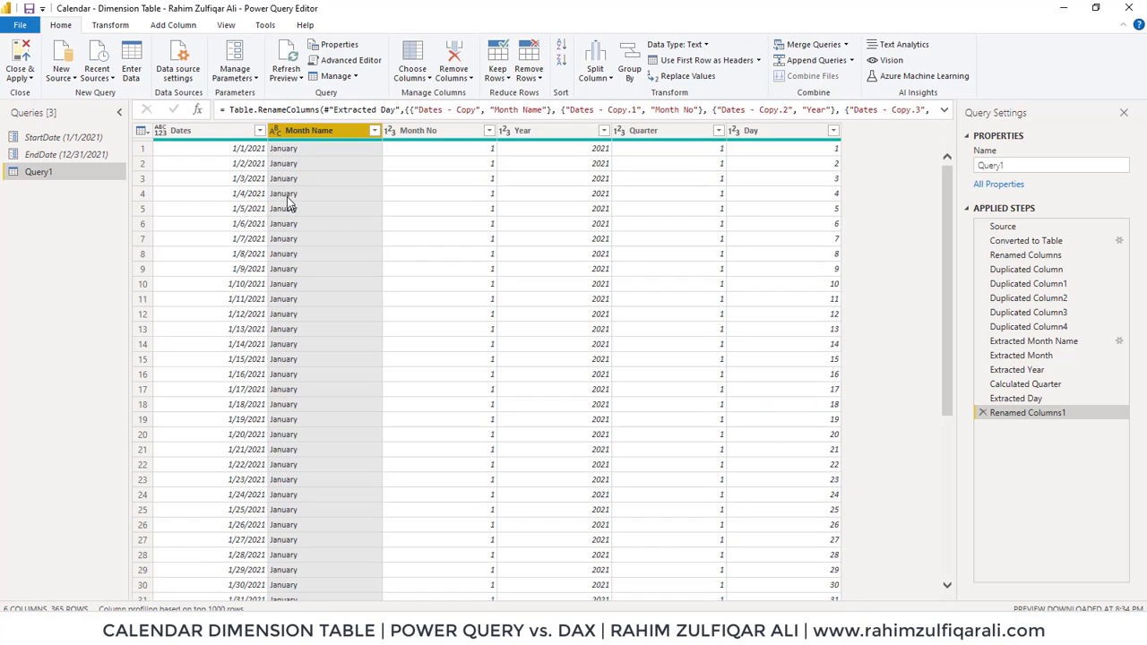
Split Month Name once, as far left as possible, after 3 characters
{"action": "right_click", "coordinate": [309, 134]}
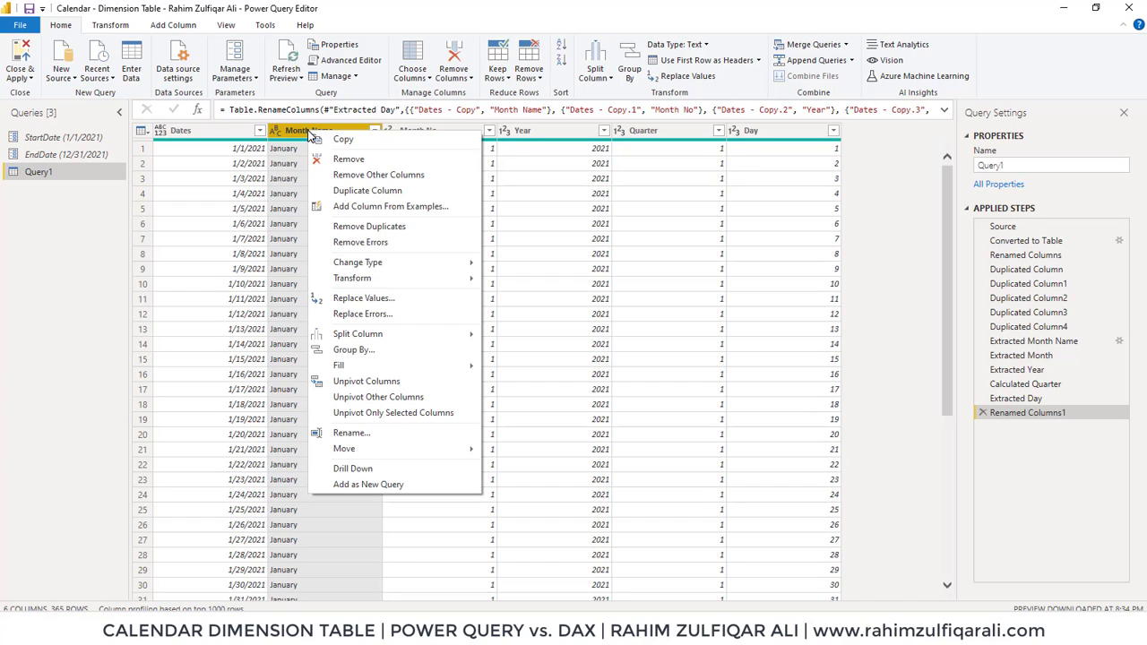
{"action": "mouse_move", "coordinate": [442, 339]}
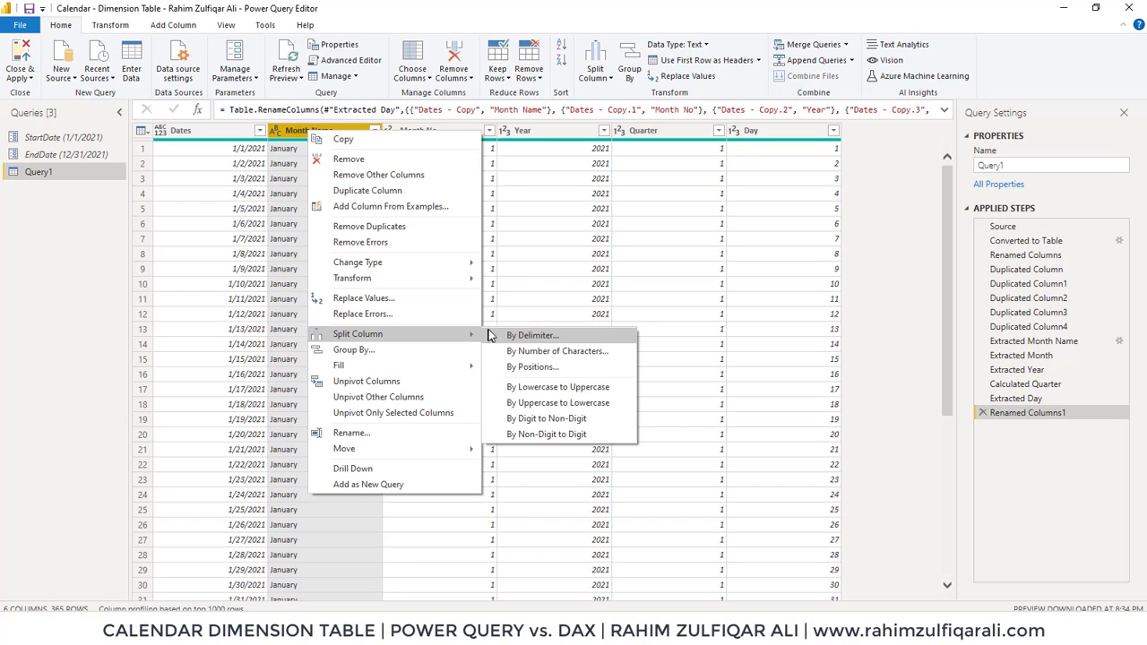
{"action": "left_click", "coordinate": [543, 353]}
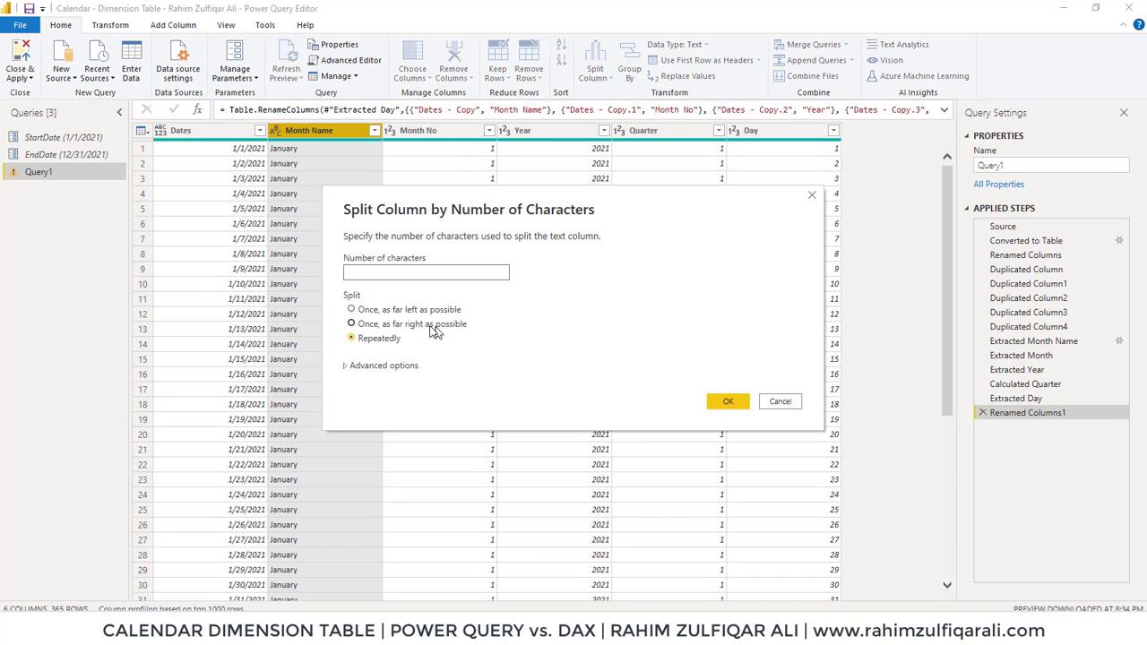
{"action": "left_click", "coordinate": [412, 311]}
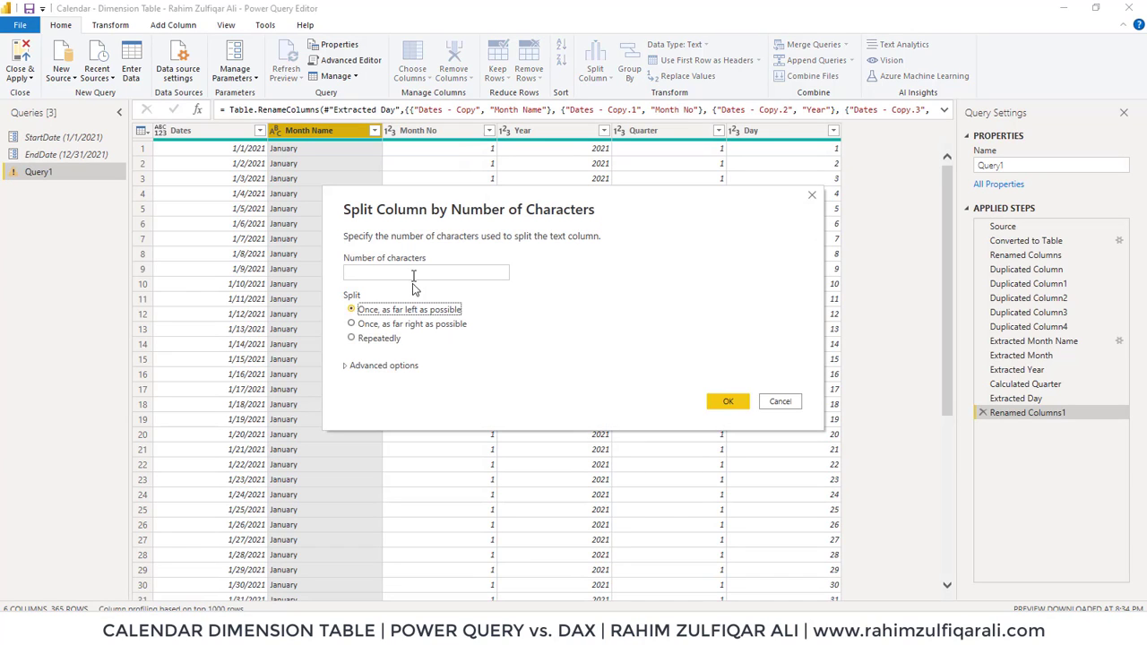
{"action": "left_click", "coordinate": [413, 273]}
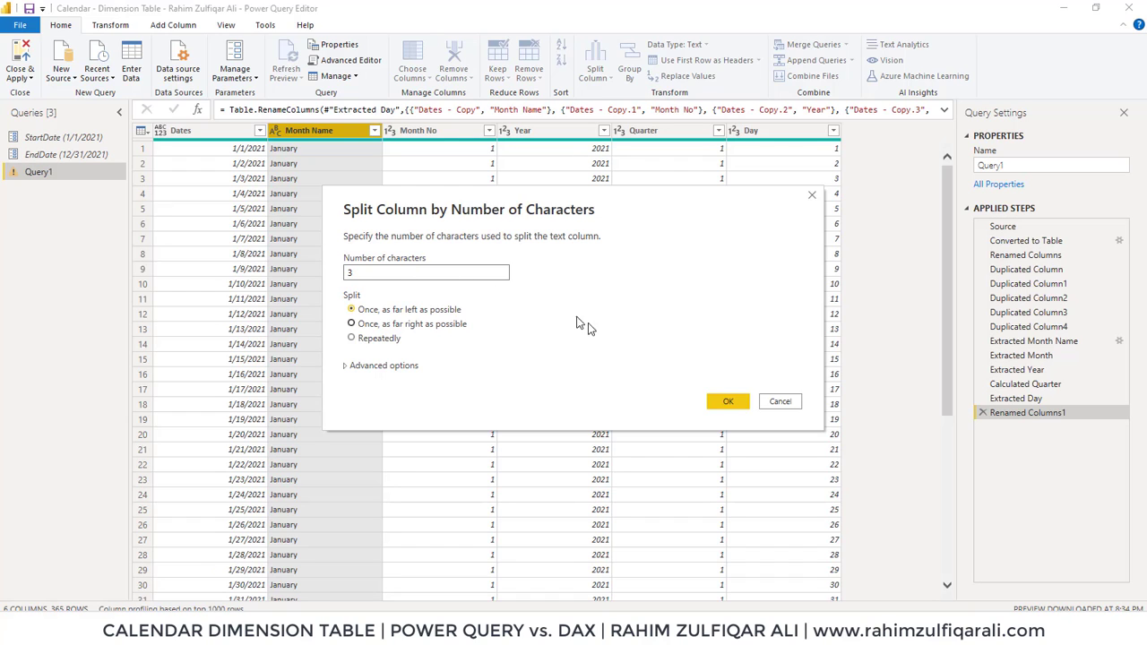
{"action": "left_click", "coordinate": [728, 400]}
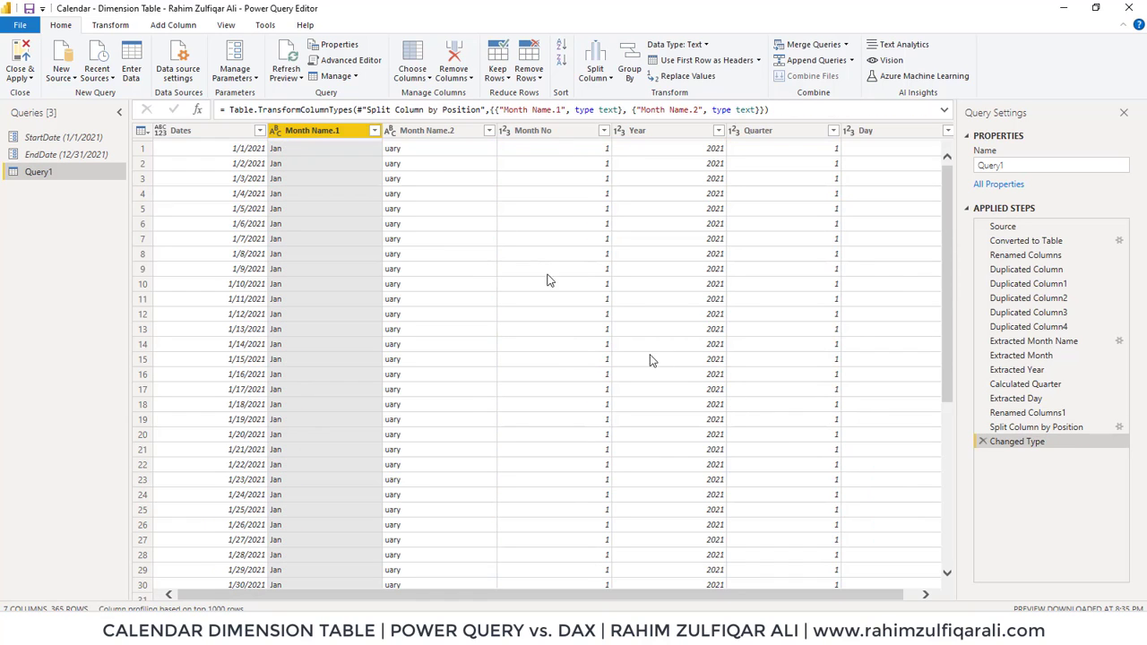
Delete the leftover Month Name.2 column
{"action": "left_click", "coordinate": [405, 131]}
{"action": "right_click", "coordinate": [405, 132]}
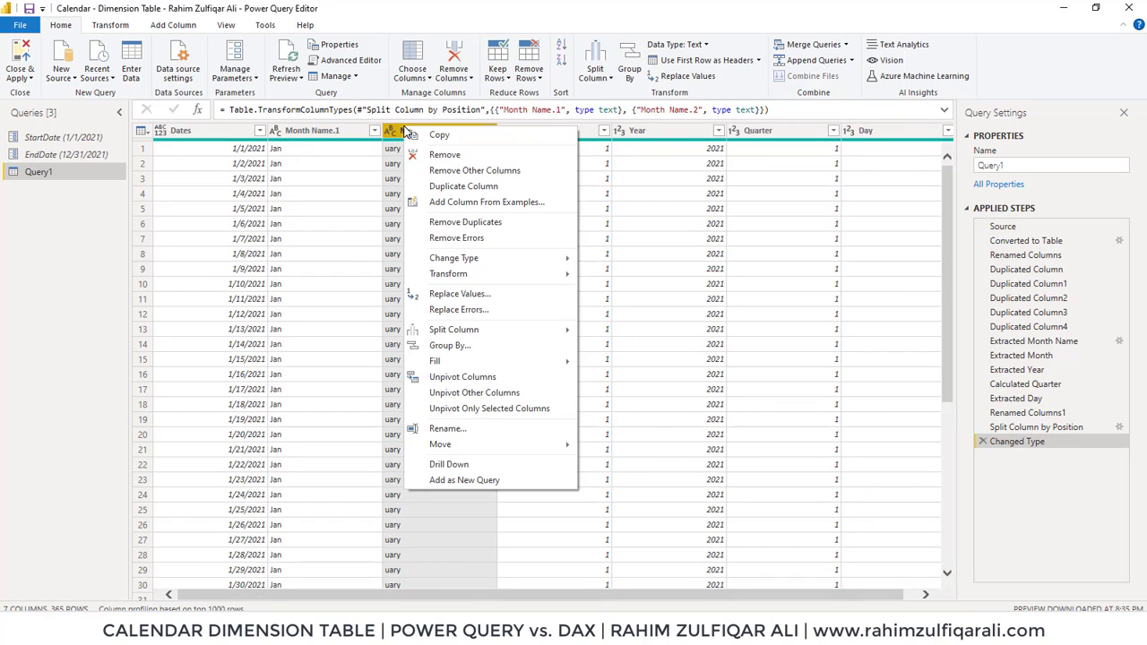
{"action": "left_click", "coordinate": [417, 154]}
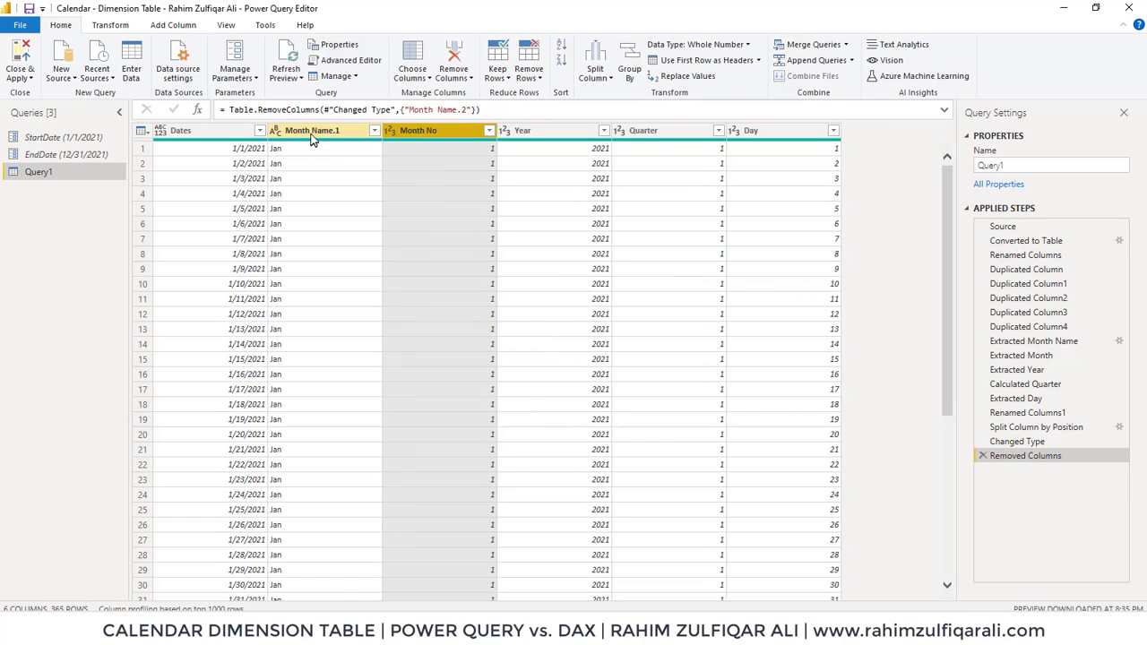
Check the month abbreviations, then rename Month Name.1 back to Month Name
{"action": "left_click", "coordinate": [312, 132]}
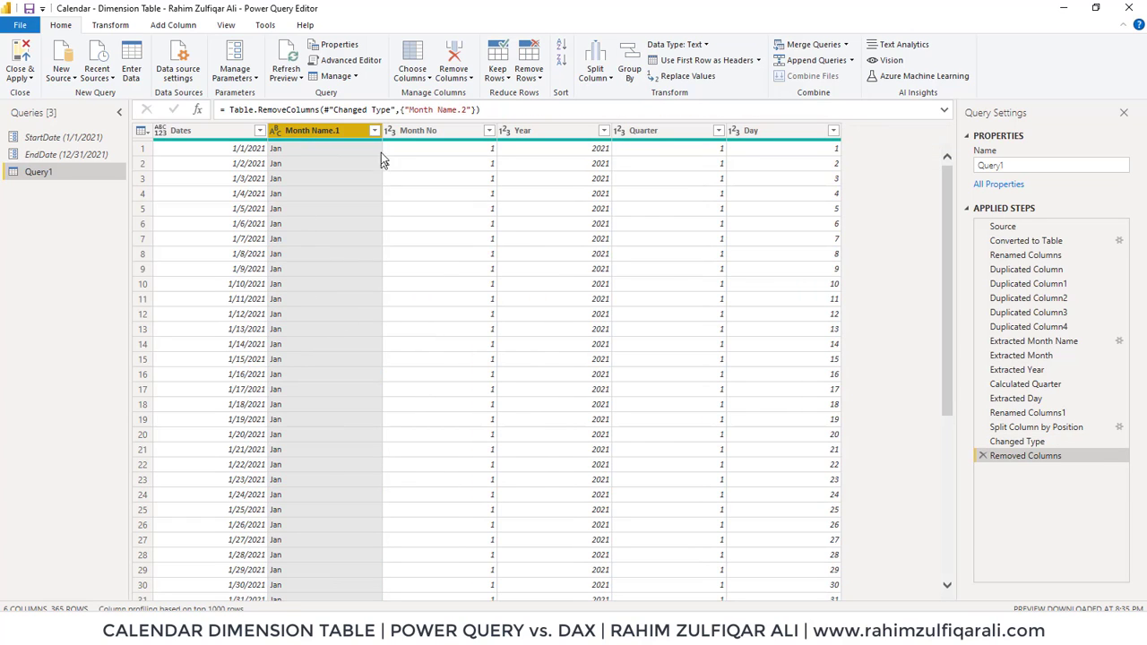
{"action": "left_click", "coordinate": [374, 131]}
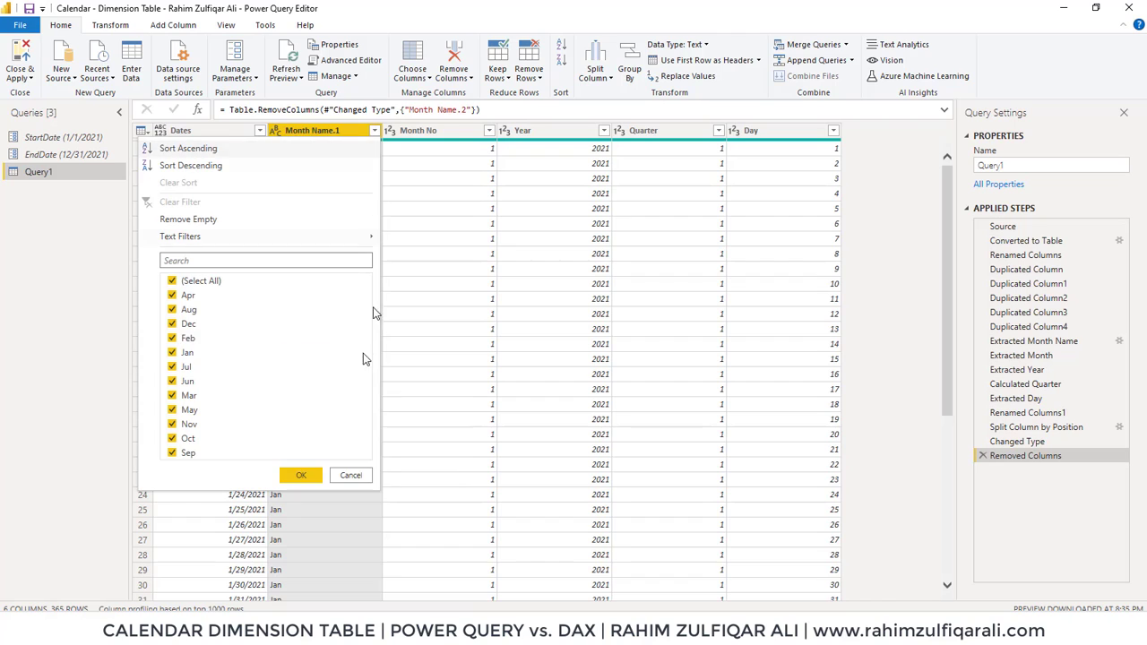
{"action": "left_click", "coordinate": [349, 476]}
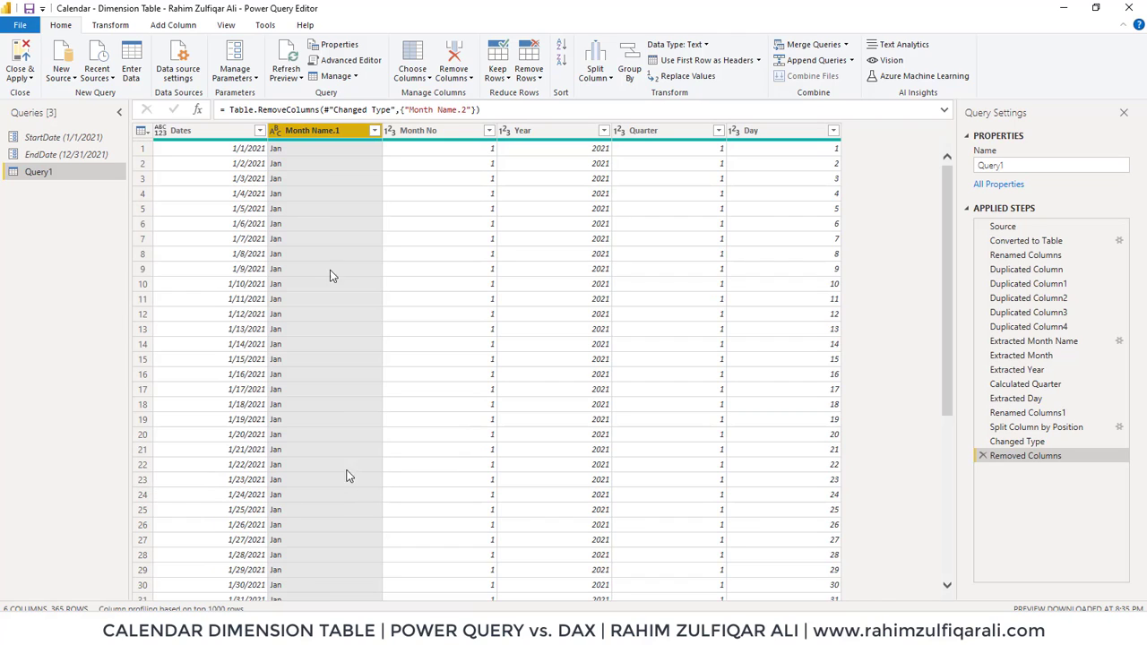
{"action": "double_click", "coordinate": [320, 130]}
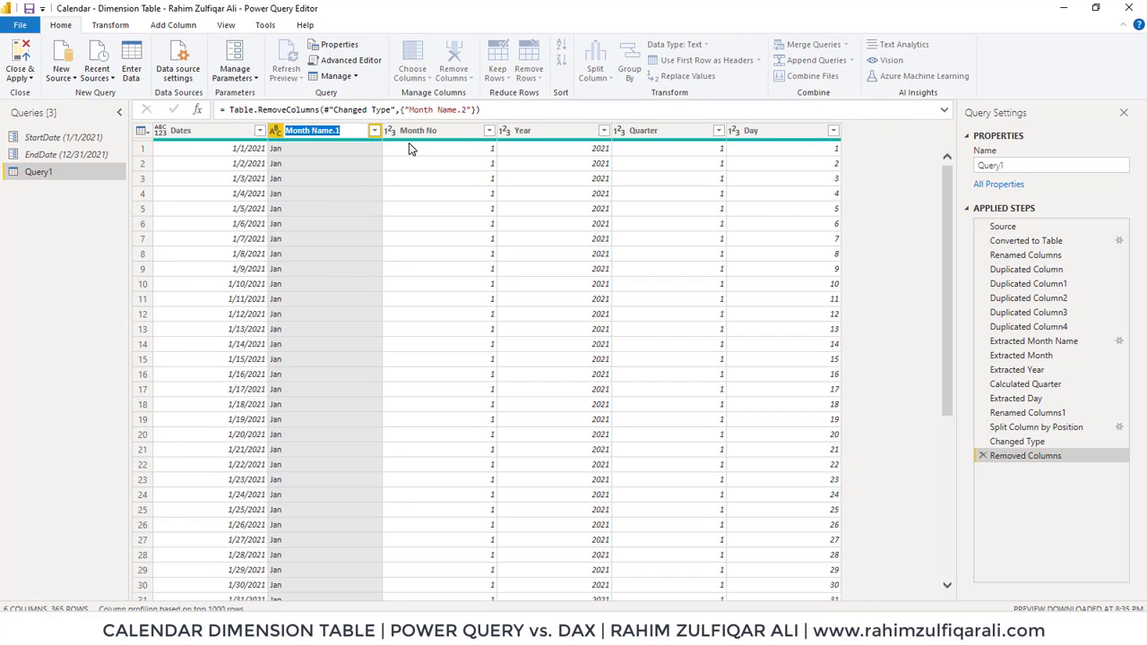
{"action": "key", "text": "End"}
{"action": "key", "text": "BackSpace"}
{"action": "key", "text": "BackSpace"}
{"action": "key", "text": "Return"}
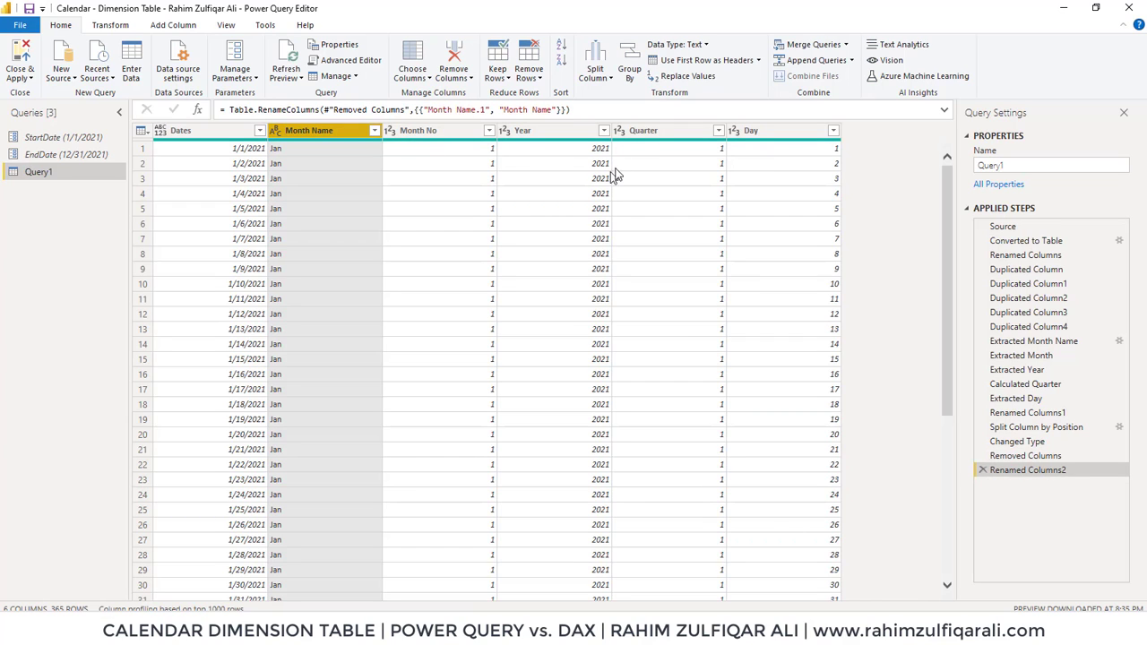
Change the Quarter column's data type to Text
{"action": "left_click", "coordinate": [652, 130]}
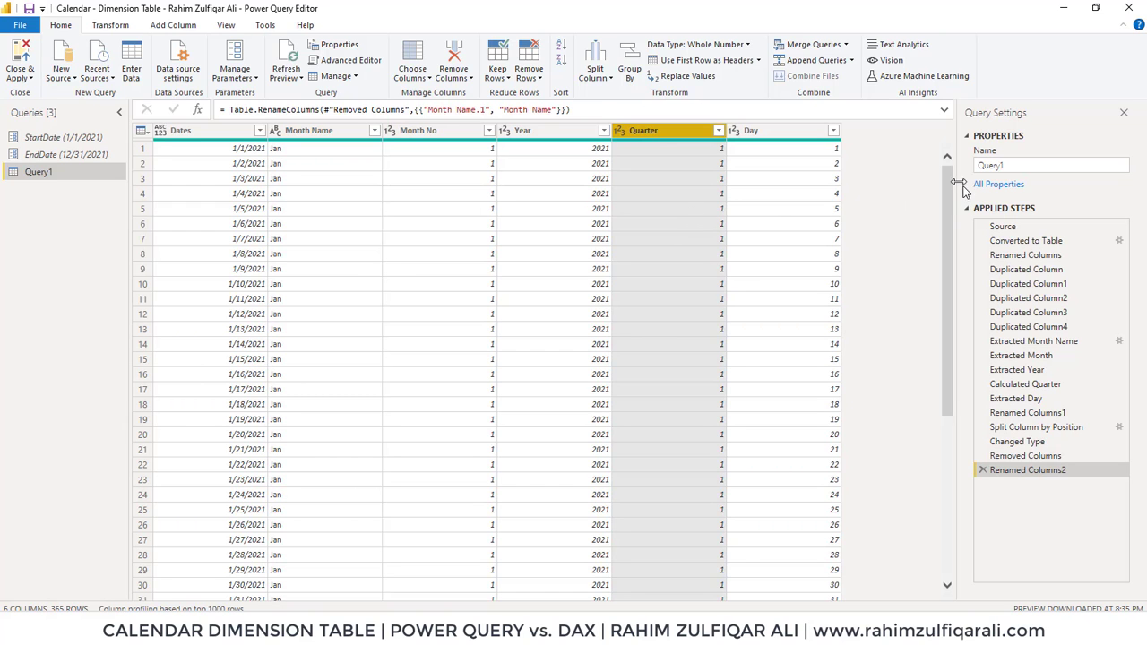
{"action": "mouse_move", "coordinate": [953, 179]}
{"action": "left_mouse_down"}
{"action": "mouse_move", "coordinate": [956, 377]}
{"action": "mouse_move", "coordinate": [958, 172]}
{"action": "left_mouse_up"}
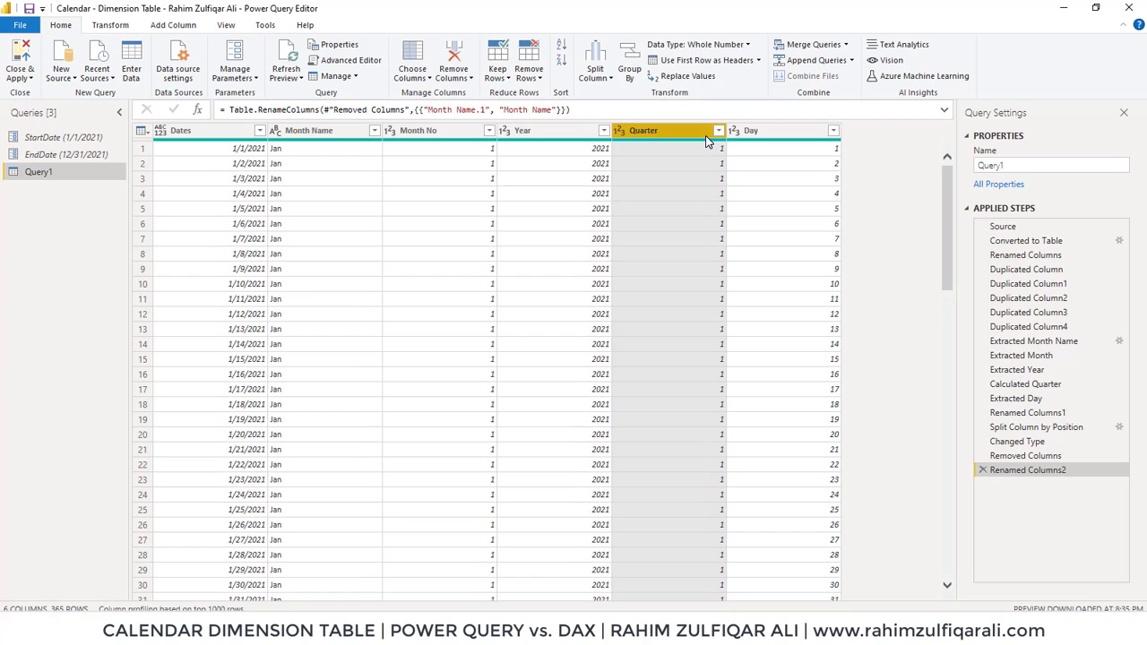
{"action": "left_click", "coordinate": [785, 136]}
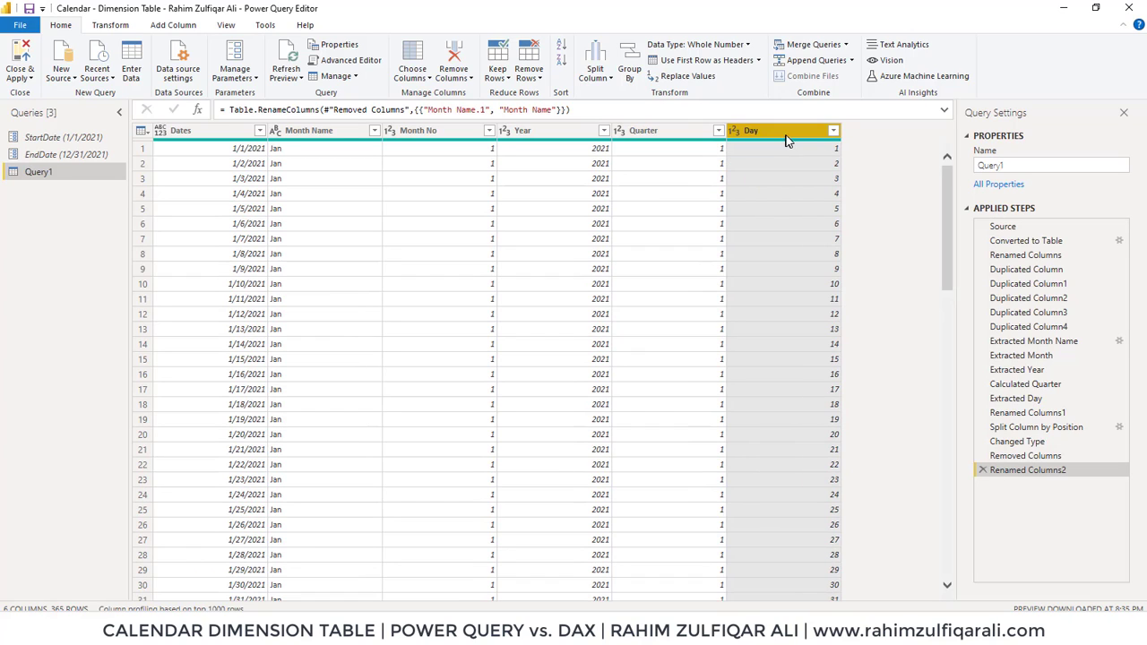
{"action": "left_click", "coordinate": [668, 132]}
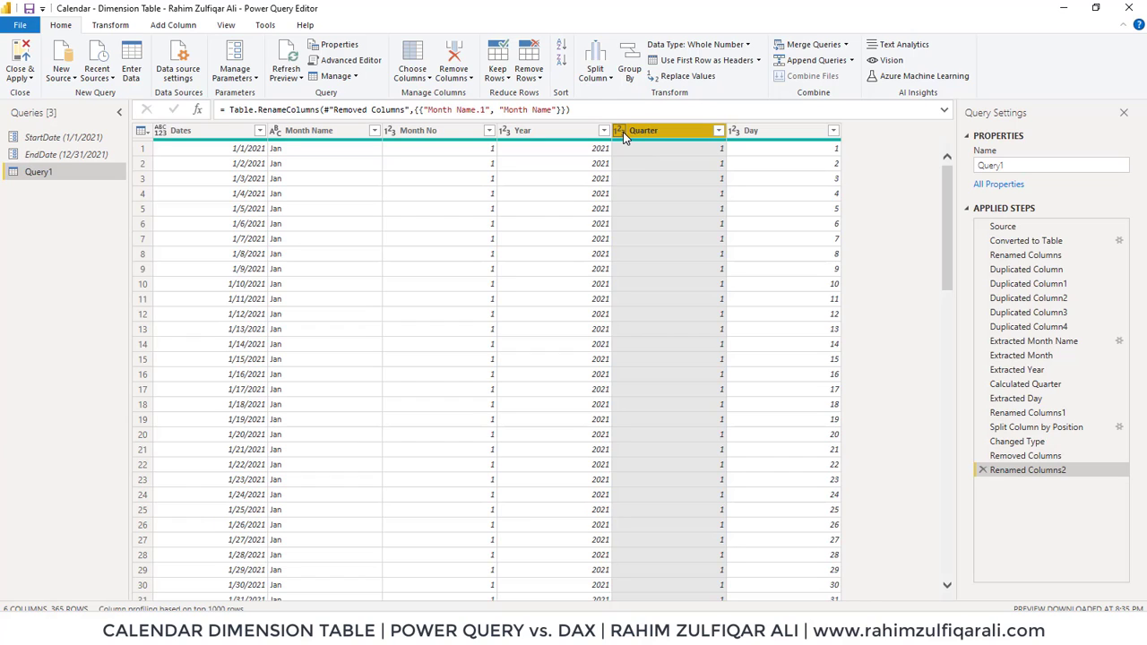
{"action": "left_click", "coordinate": [623, 131]}
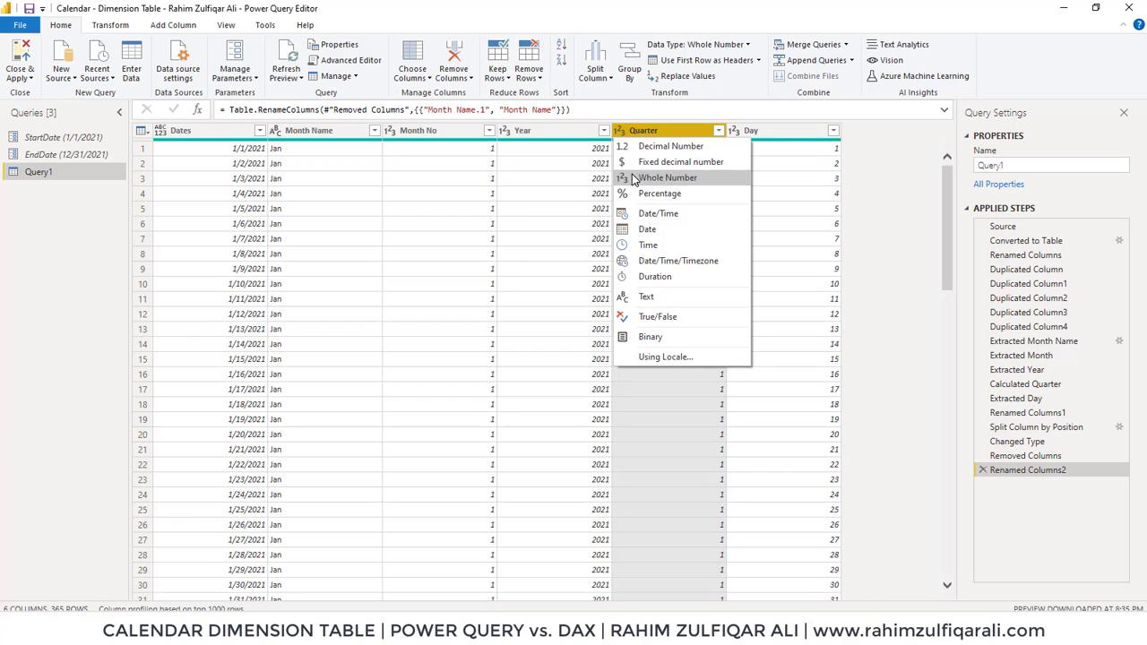
{"action": "left_click", "coordinate": [661, 301]}
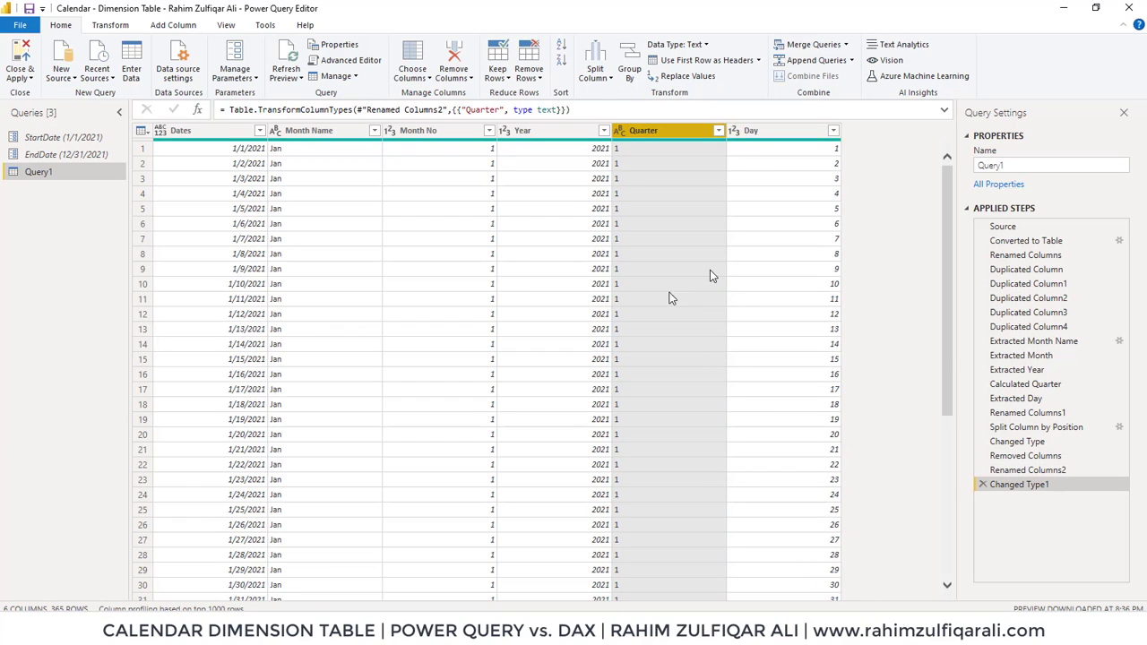
{"action": "left_click", "coordinate": [166, 27]}
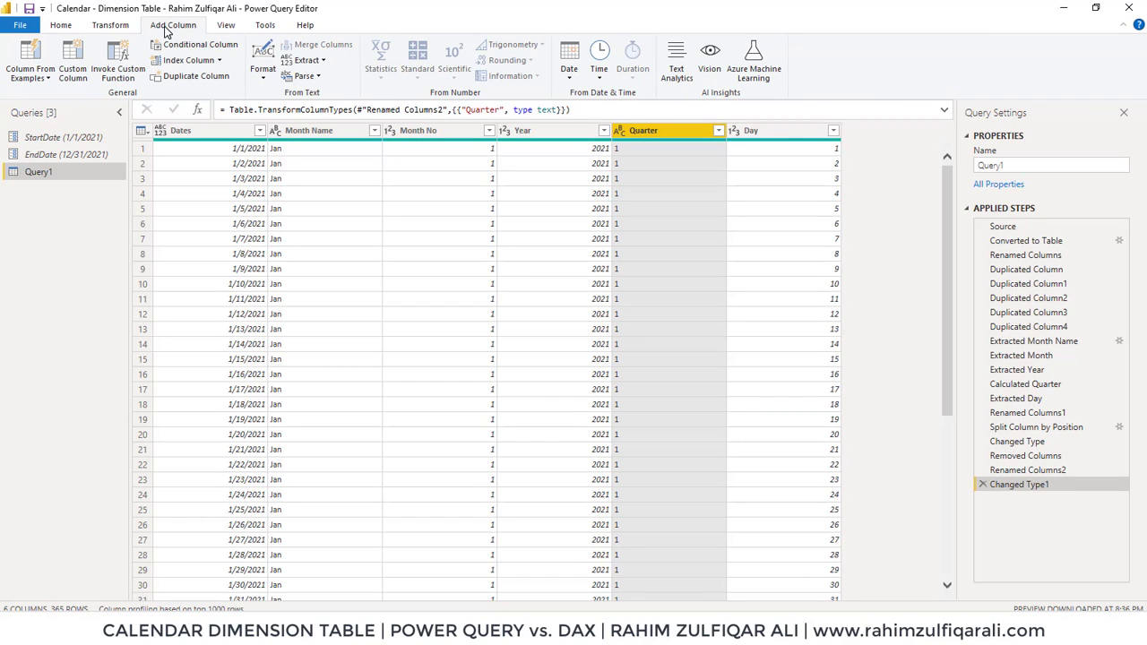
Add a custom column QTD with formula "Q"&[Quarter] and check its Q1–Q4 values
{"action": "left_click", "coordinate": [73, 70]}
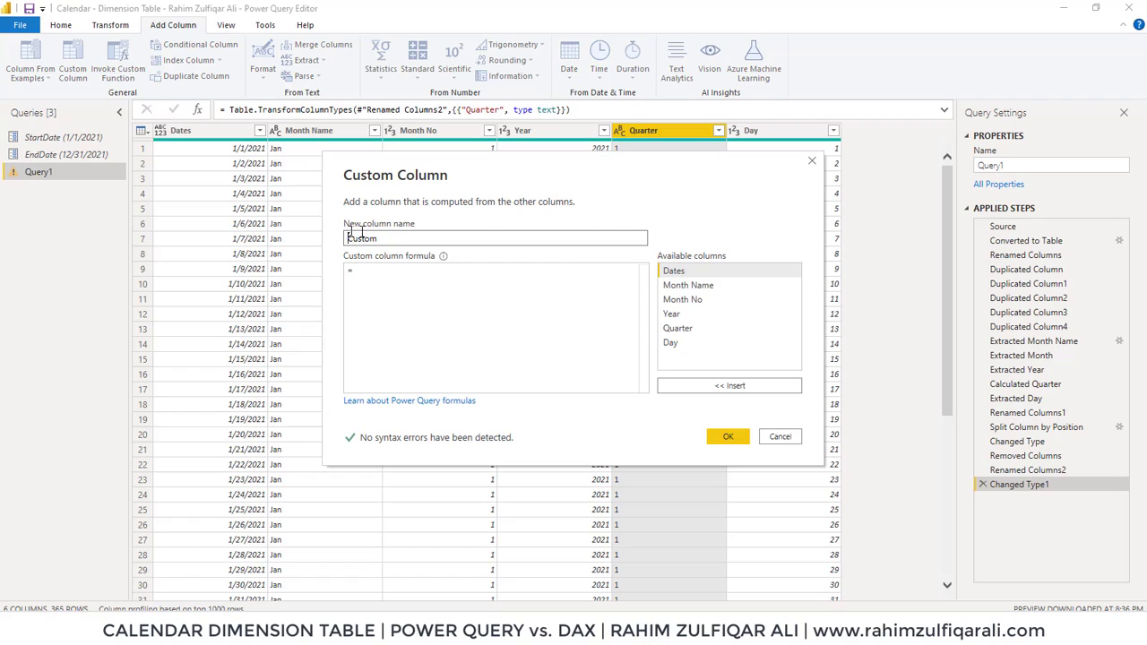
{"action": "left_click_drag", "start_coordinate": [392, 238], "coordinate": [339, 240]}
{"action": "type", "text": "Qt"}
{"action": "left_click", "coordinate": [375, 269]}
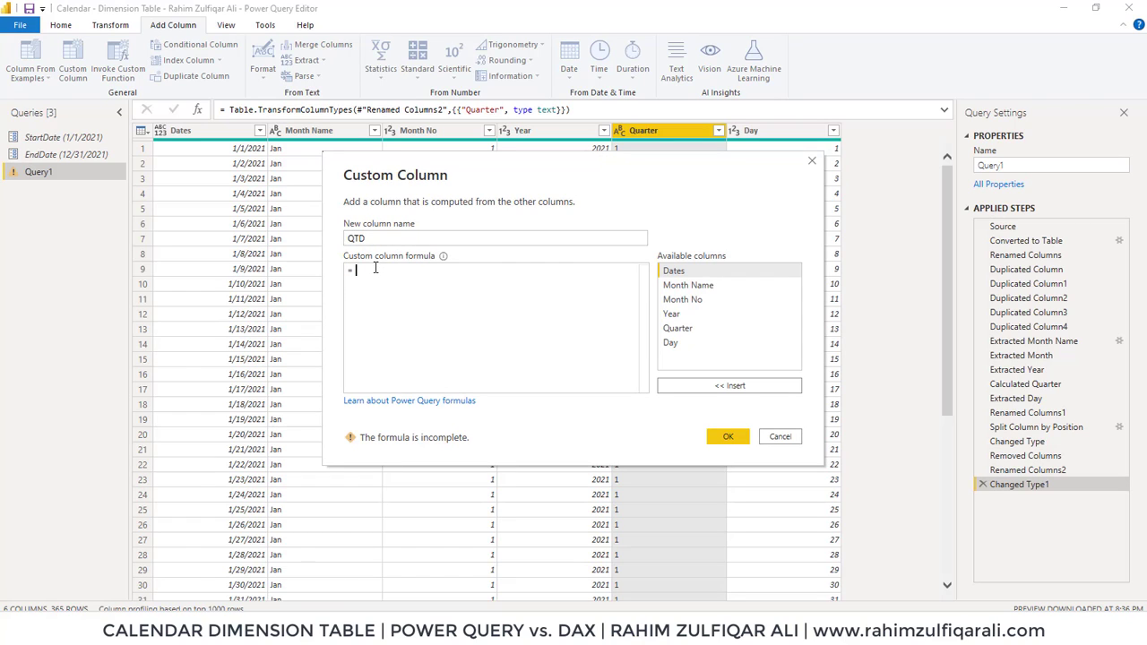
{"action": "type", "text": "\"Q"}
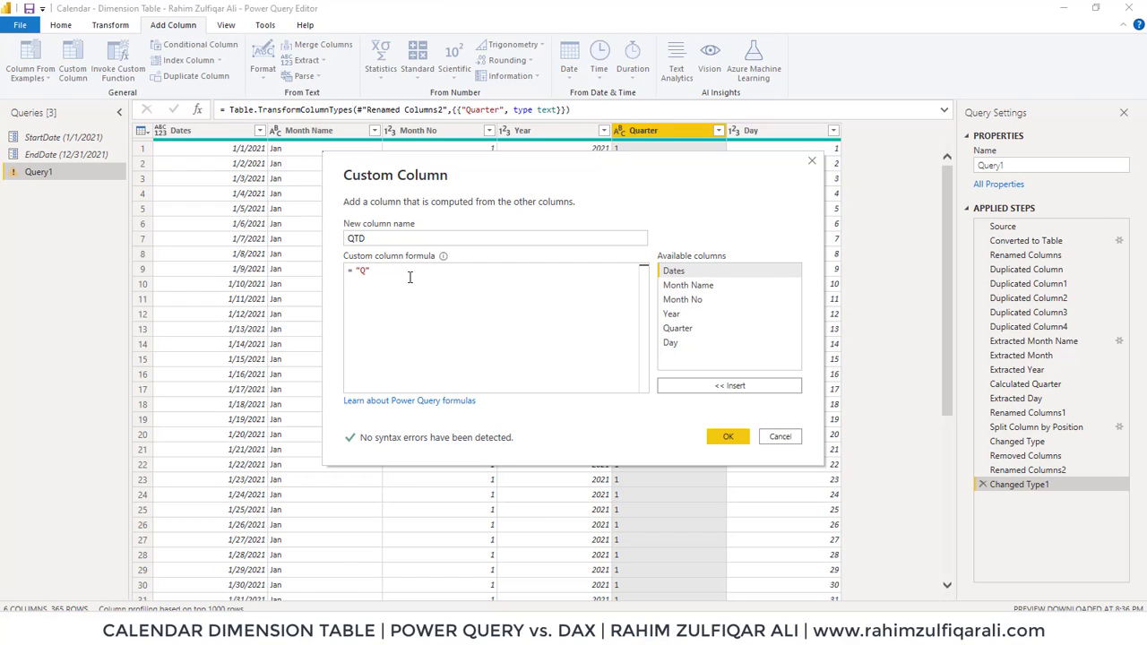
{"action": "type", "text": "&"}
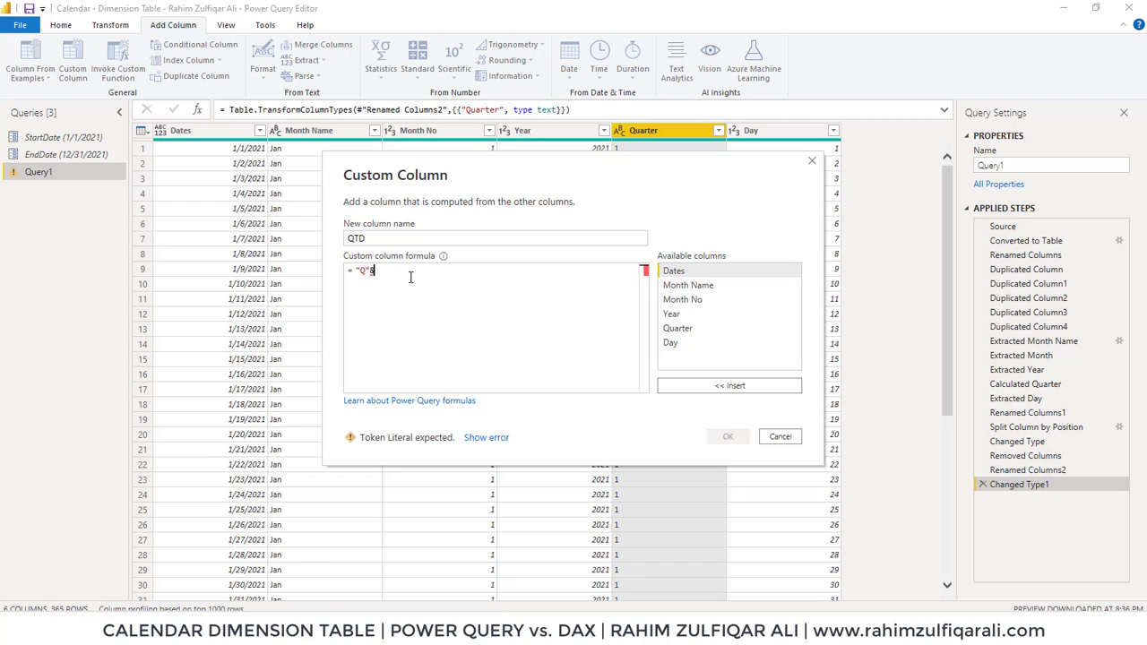
{"action": "double_click", "coordinate": [692, 329]}
{"action": "left_click", "coordinate": [733, 437]}
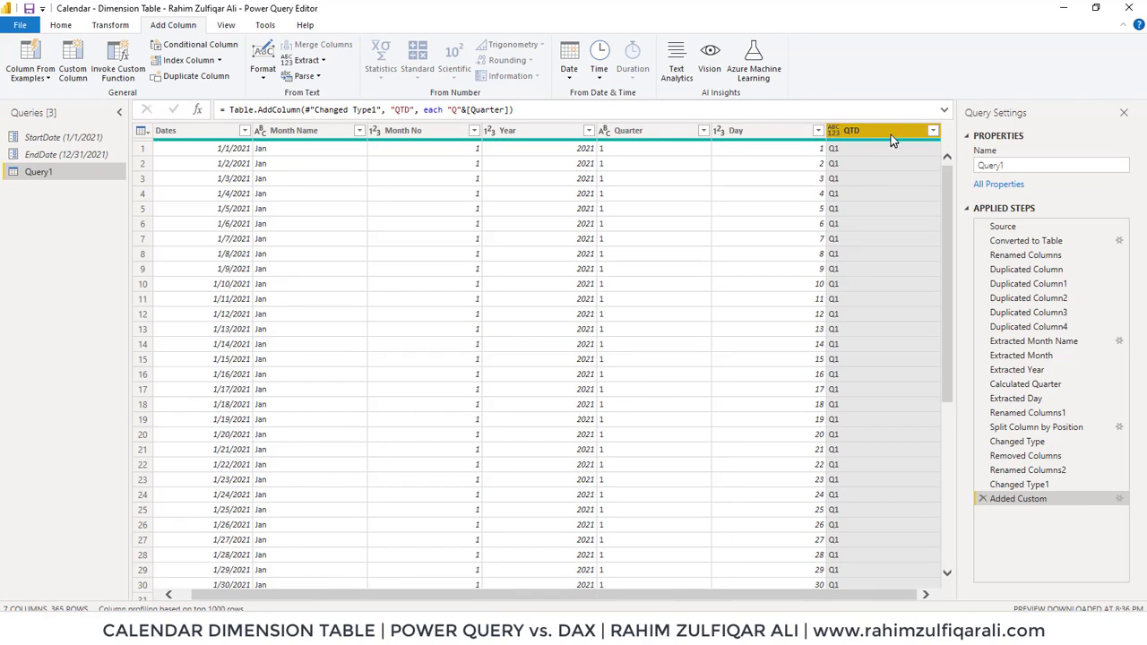
{"action": "left_click", "coordinate": [937, 135]}
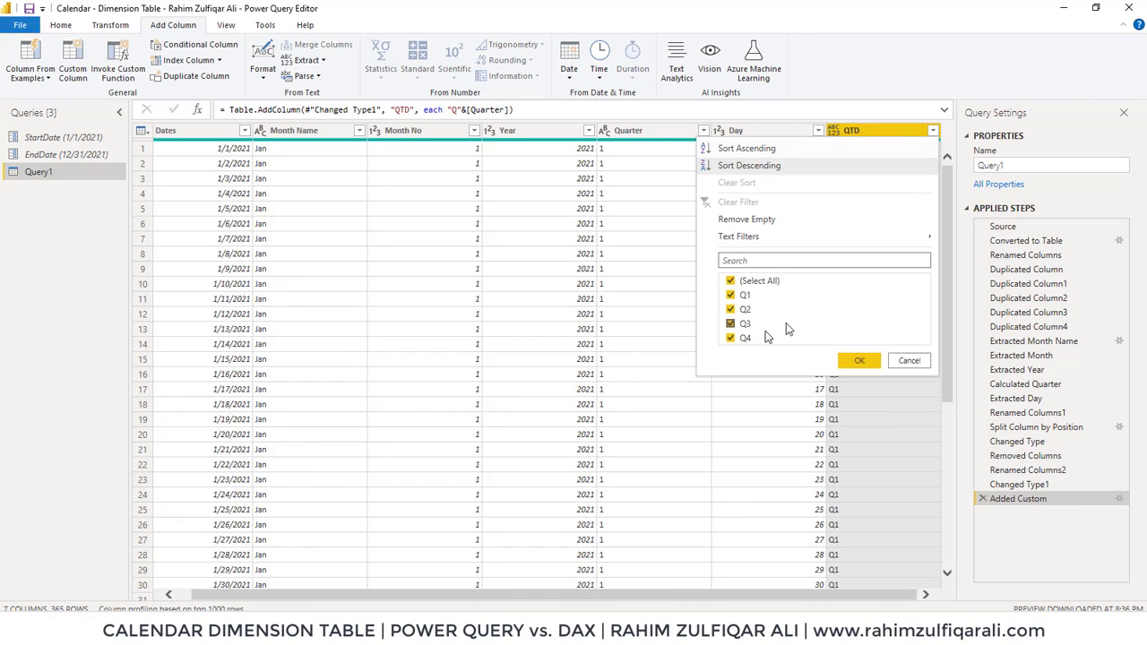
{"action": "left_click", "coordinate": [900, 361]}
Remove the original Quarter column
{"action": "left_click", "coordinate": [647, 136]}
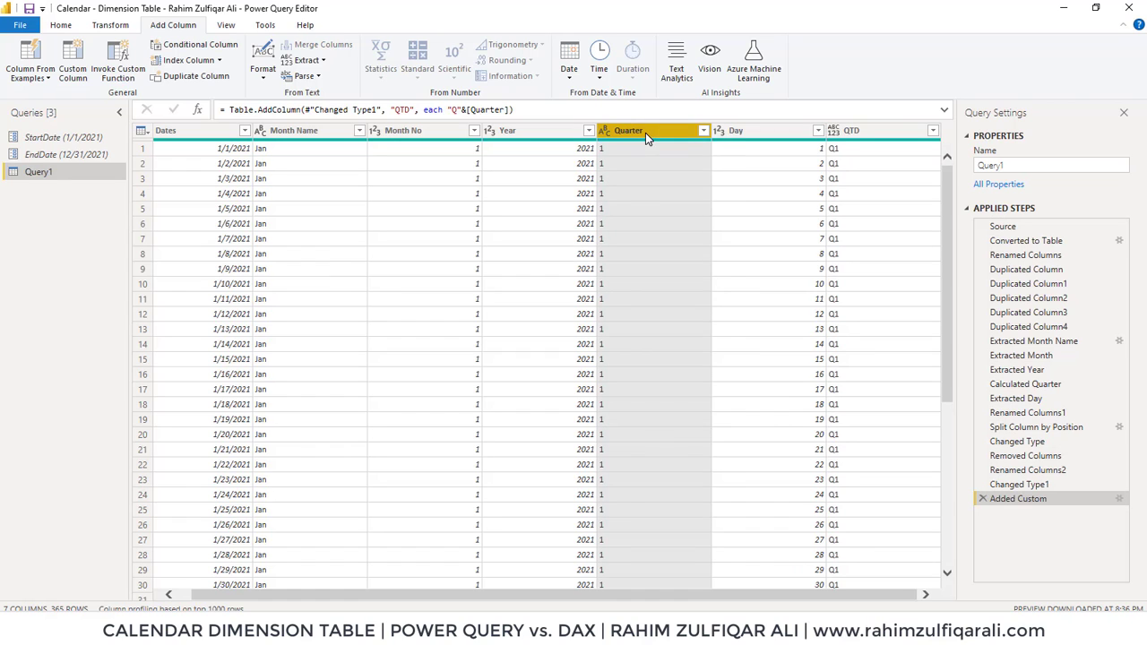
{"action": "right_click", "coordinate": [647, 136]}
{"action": "left_click", "coordinate": [693, 161]}
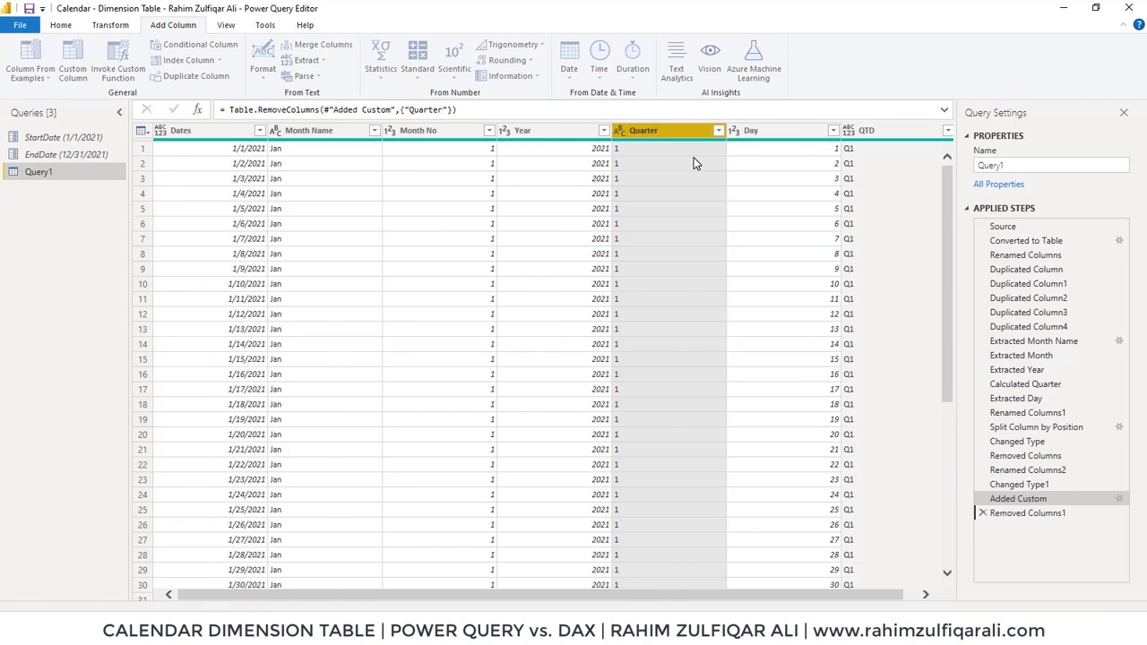
Rename the query from Query1 to Calendar1
{"action": "left_click", "coordinate": [767, 135]}
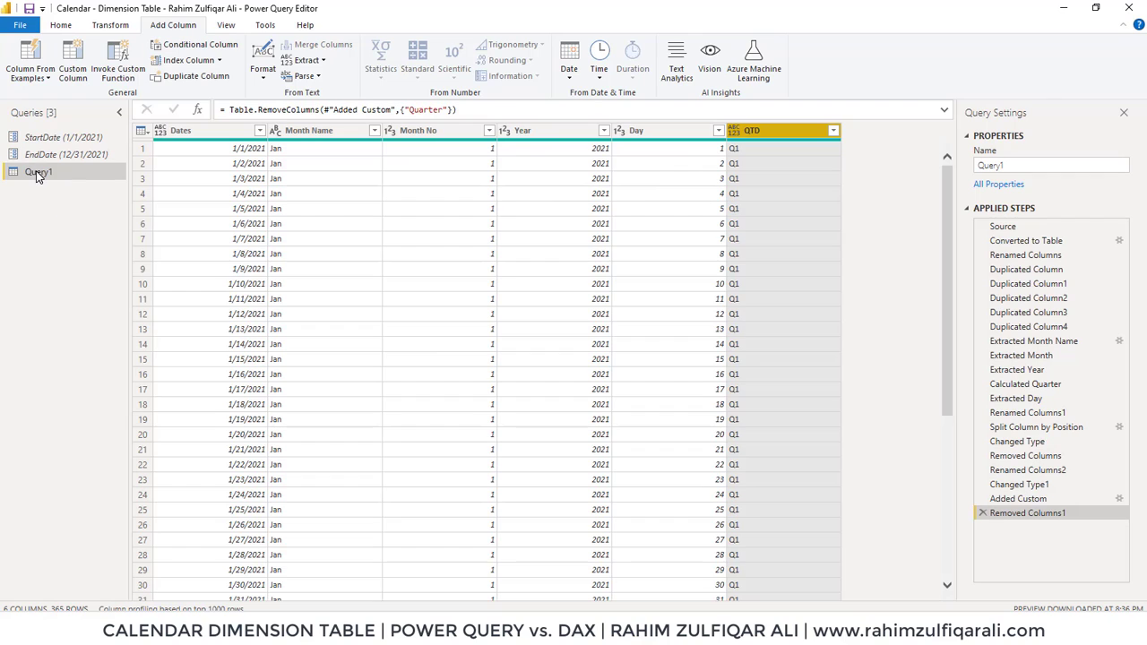
{"action": "left_click", "coordinate": [1020, 166]}
{"action": "double_click", "coordinate": [1020, 166]}
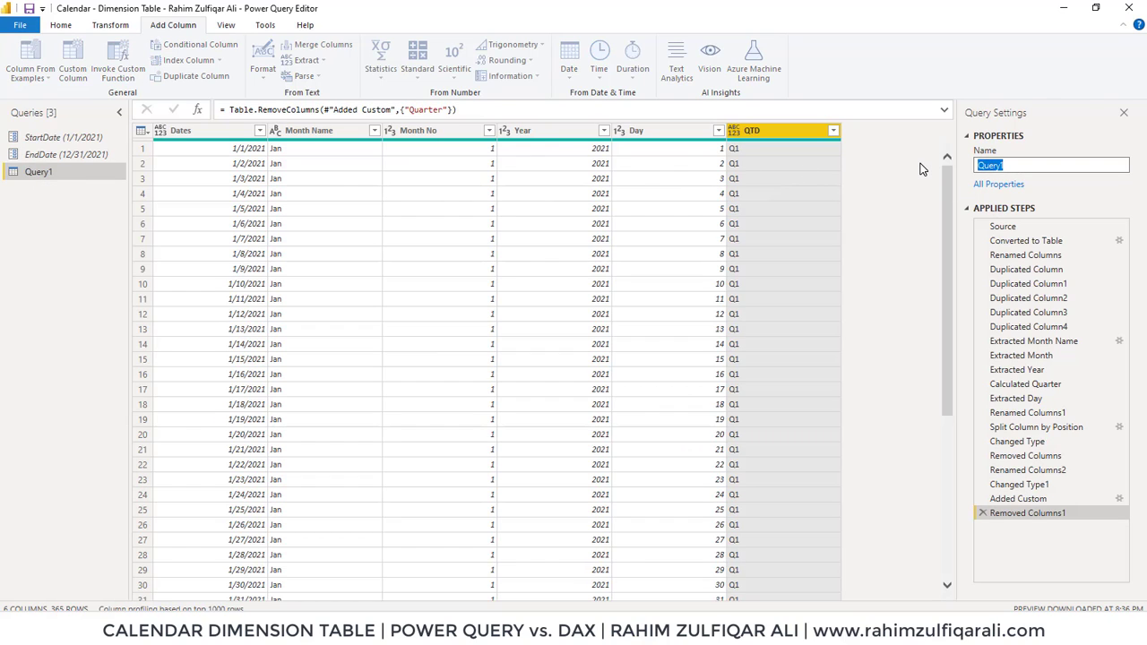
{"action": "type", "text": "Calenda"}
{"action": "key", "text": "Return"}
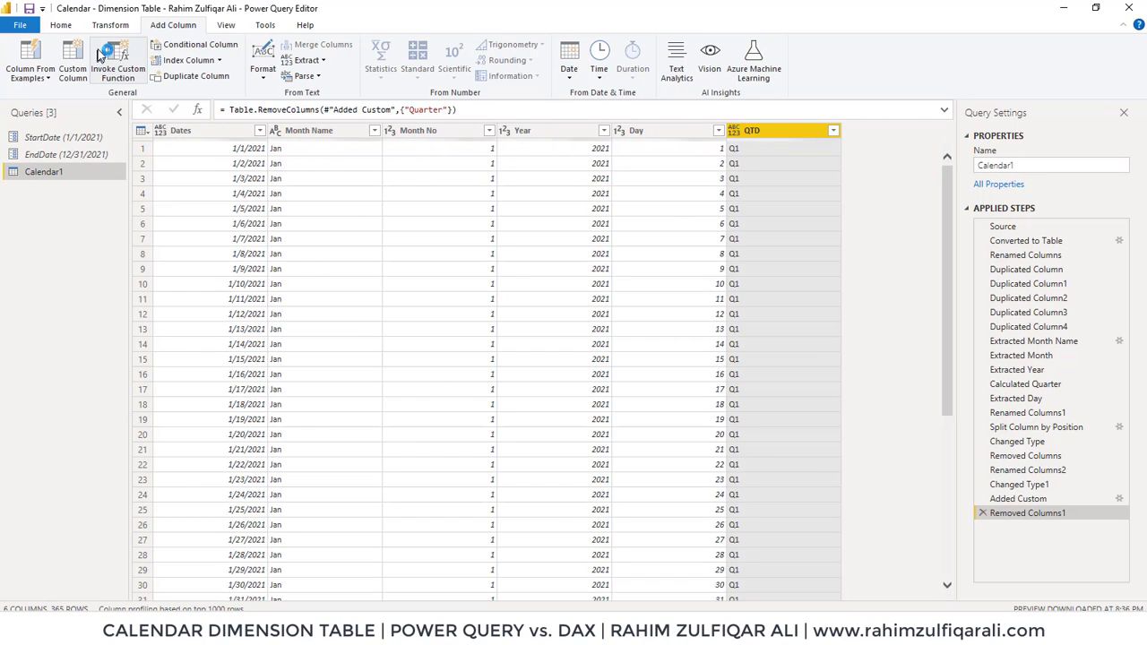
Close & Apply the Power Query changes to load Calendar1 into the model
{"action": "left_click", "coordinate": [63, 24]}
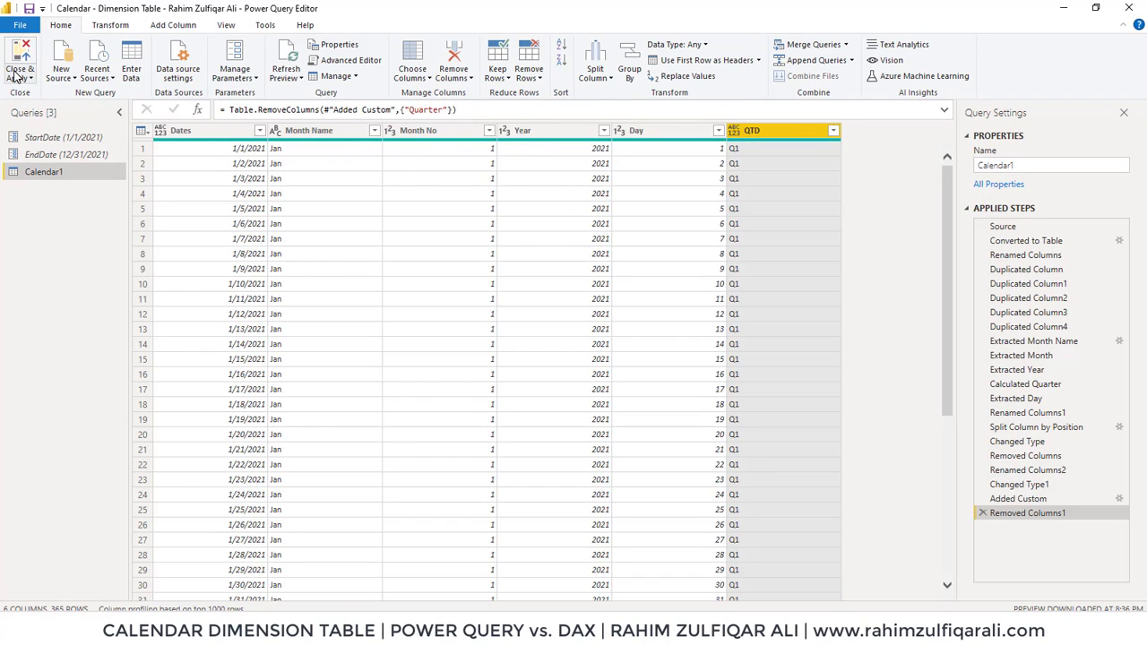
{"action": "left_click", "coordinate": [16, 77]}
{"action": "left_click", "coordinate": [22, 93]}
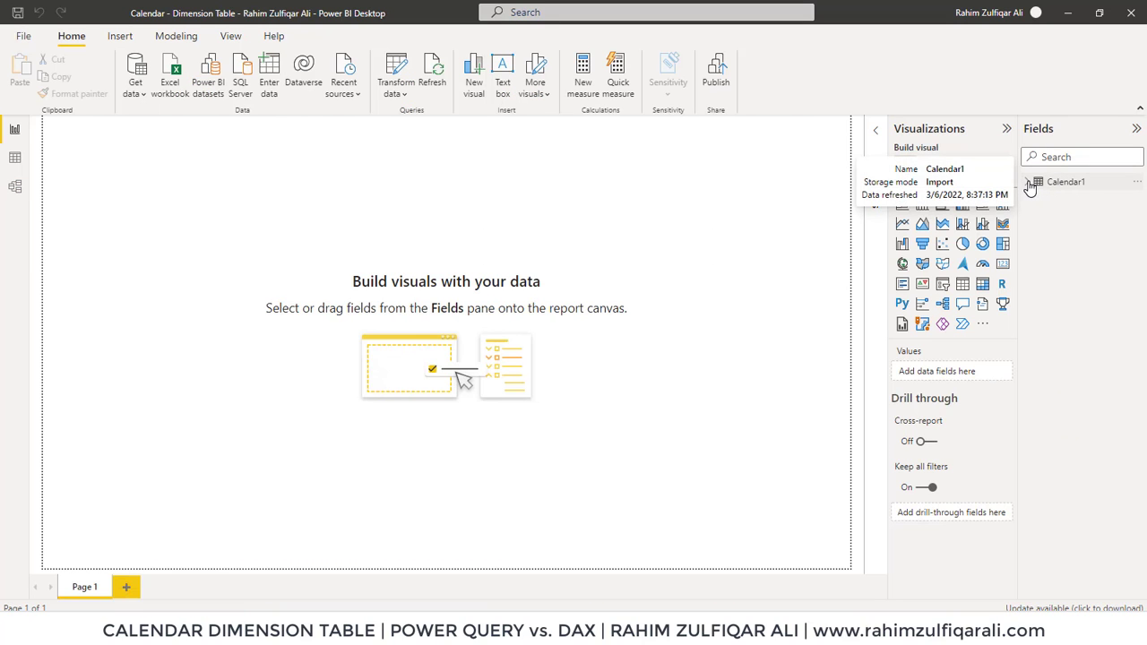
Inspect Calendar1's fields and rows in Data view, then return to Report view
{"action": "left_click", "coordinate": [1030, 184]}
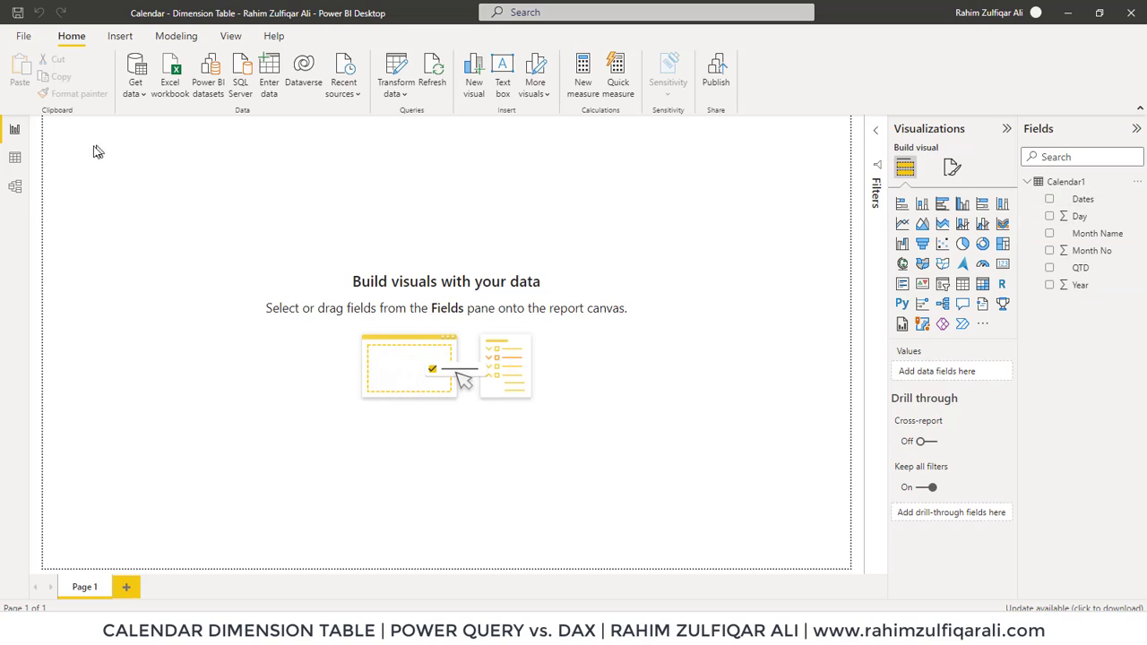
{"action": "left_click", "coordinate": [15, 158]}
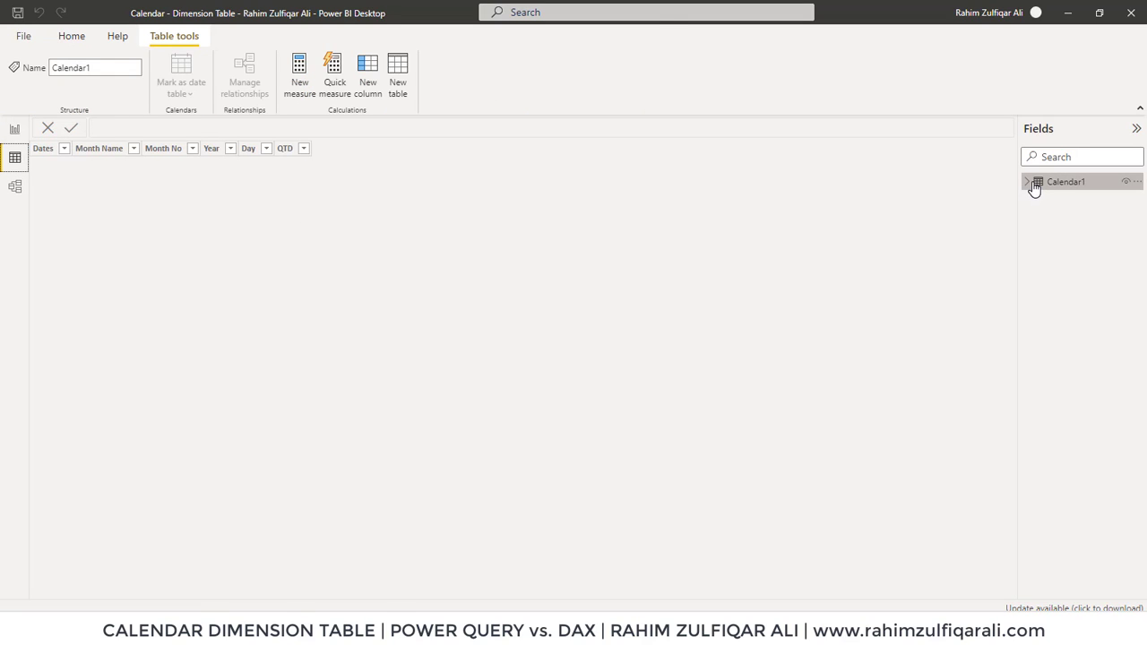
{"action": "left_click", "coordinate": [1032, 184]}
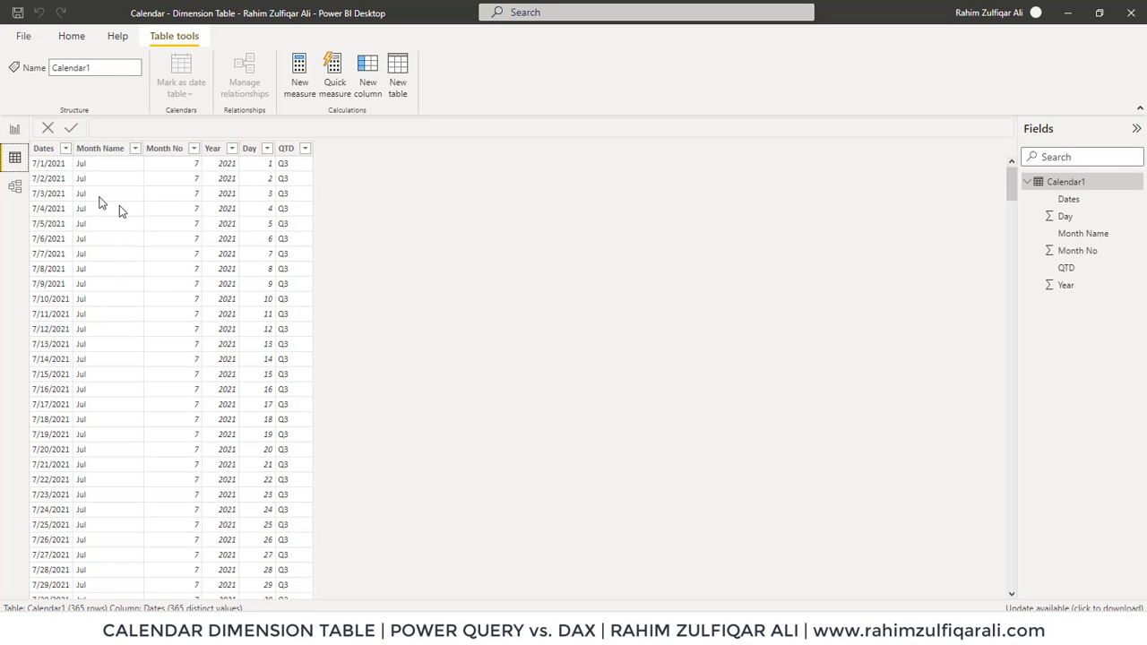
{"action": "left_click", "coordinate": [15, 131]}
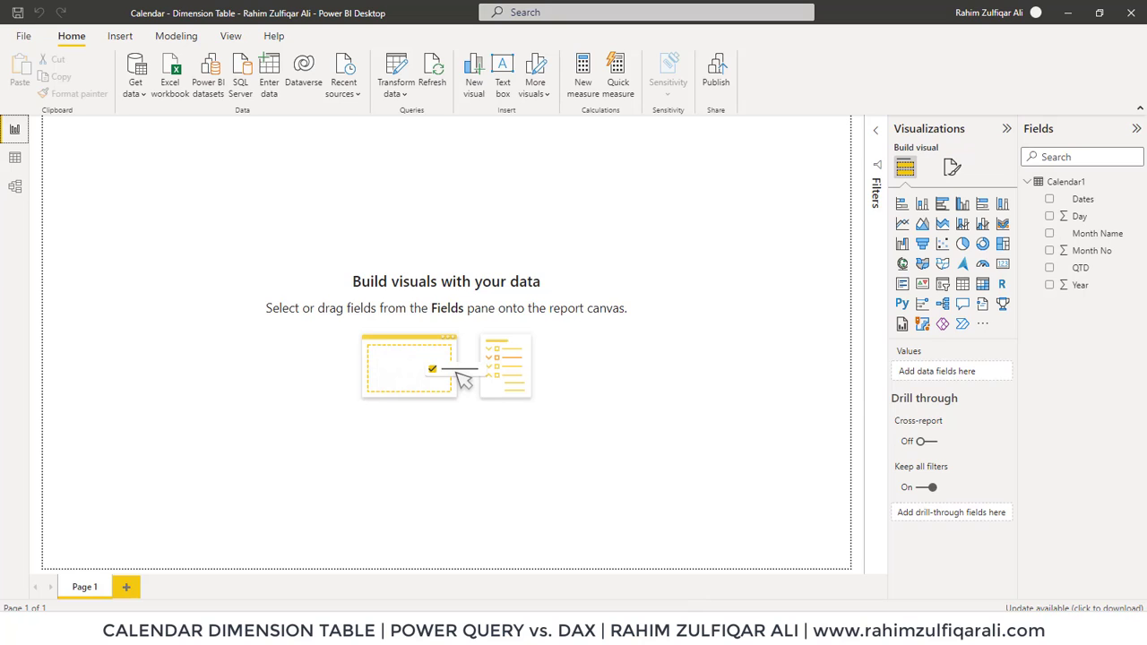
{"action": "left_click", "coordinate": [708, 627]}
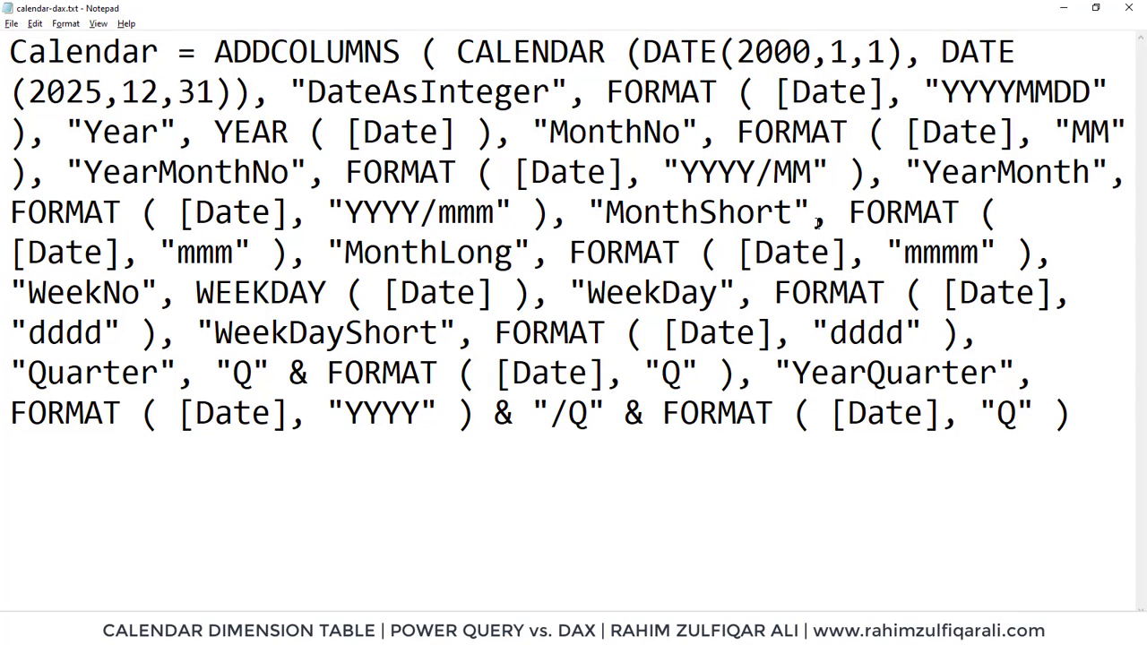
Walk through the Calendar = ADDCOLUMNS header and its 2000-01-01 to 2025-12-31 date range
{"action": "left_click_drag", "start_coordinate": [160, 52], "coordinate": [11, 54]}
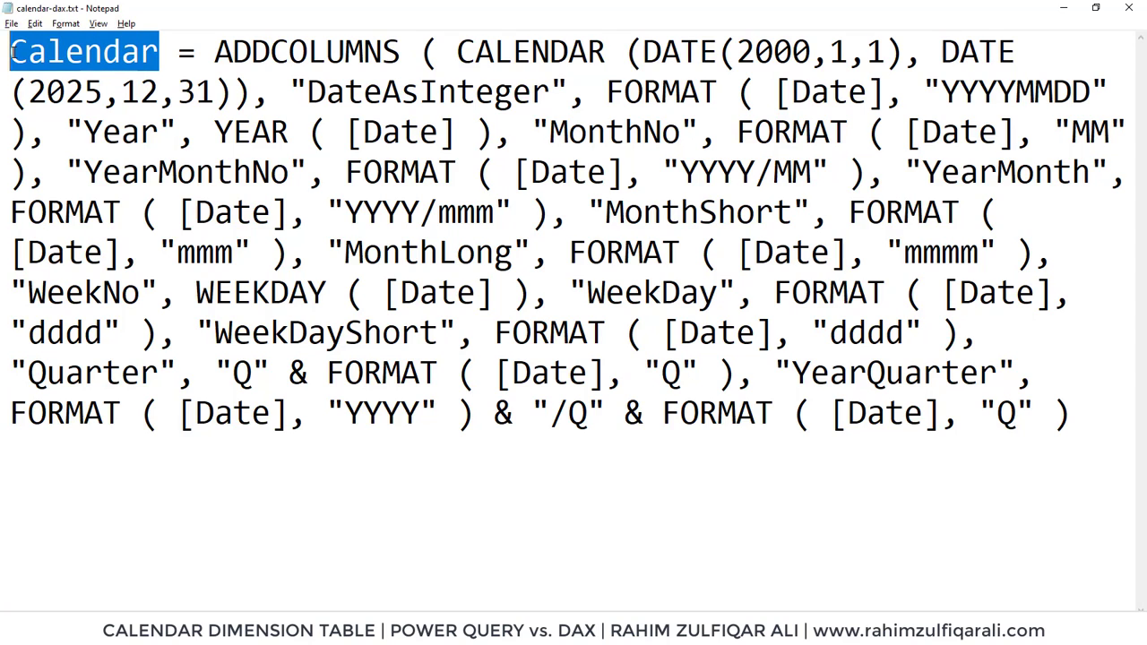
{"action": "left_click", "coordinate": [47, 53]}
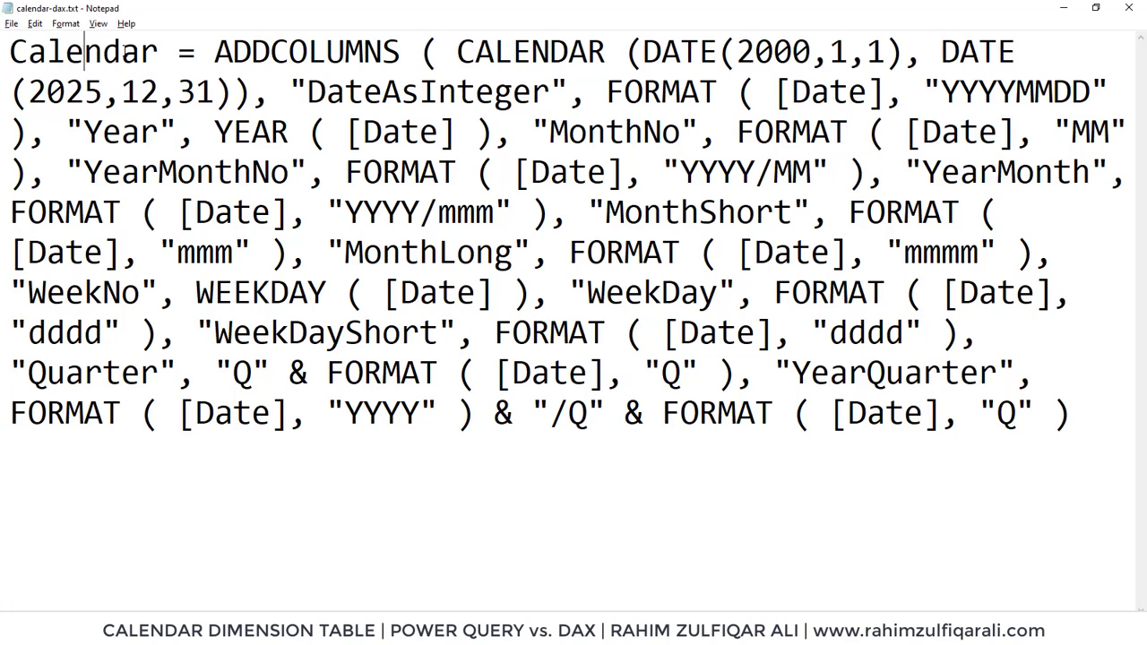
{"action": "left_click", "coordinate": [82, 52]}
{"action": "left_click_drag", "start_coordinate": [161, 52], "coordinate": [4, 54]}
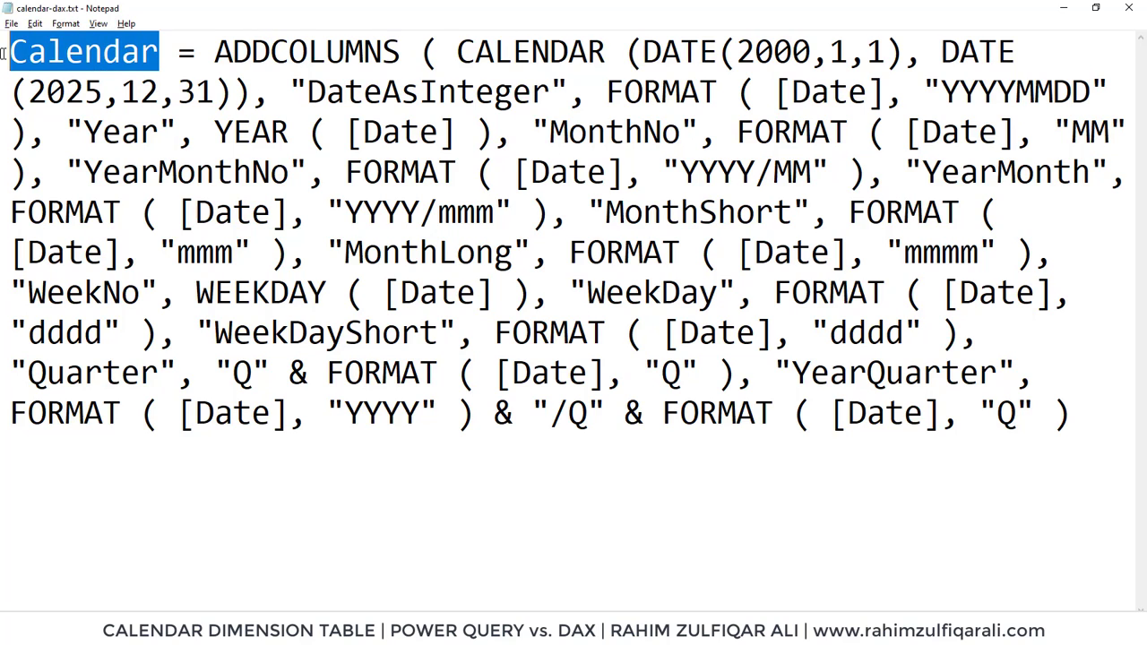
{"action": "left_click_drag", "start_coordinate": [176, 52], "coordinate": [398, 50]}
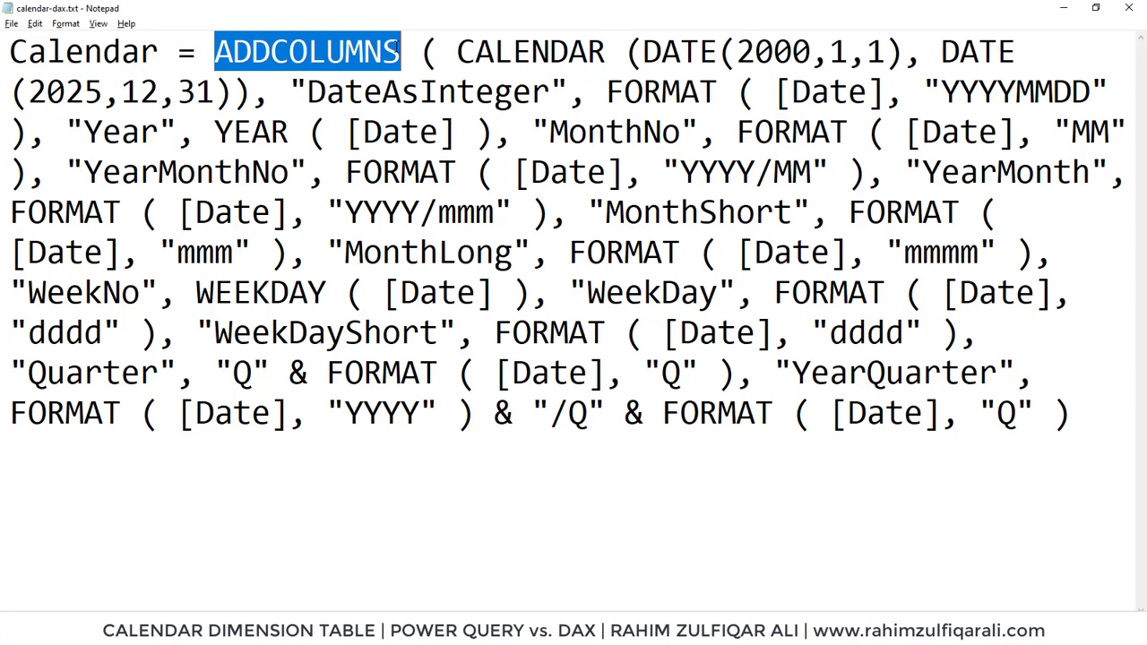
{"action": "left_click", "coordinate": [385, 50]}
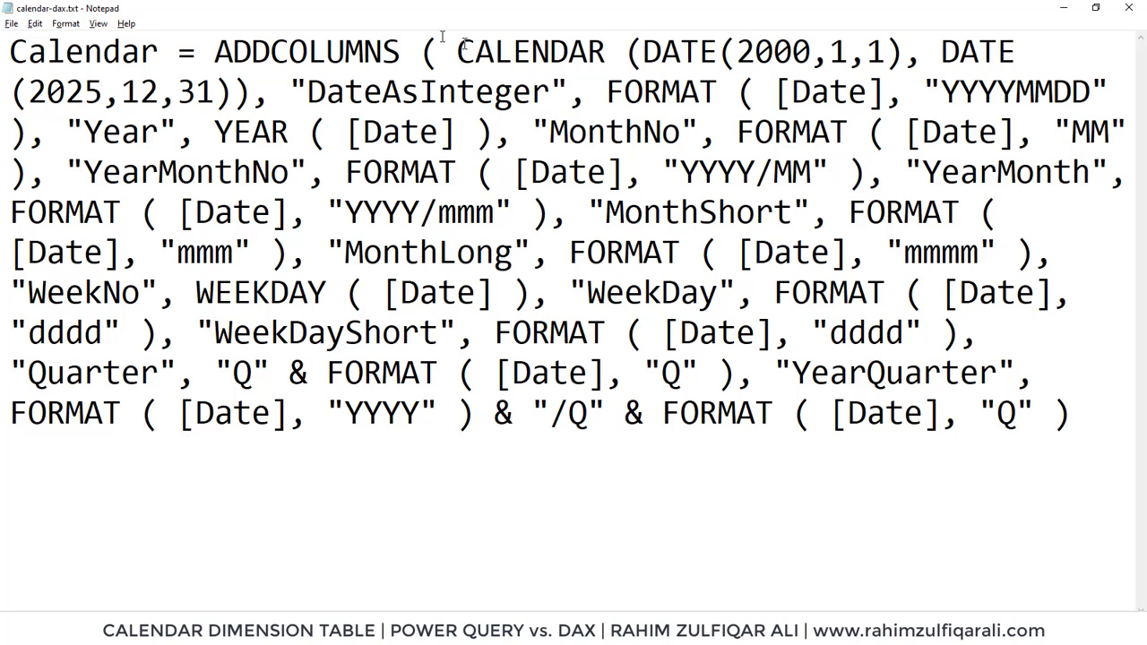
{"action": "left_click_drag", "start_coordinate": [215, 51], "coordinate": [886, 55]}
{"action": "left_click", "coordinate": [885, 51]}
{"action": "left_click", "coordinate": [848, 51]}
{"action": "left_click", "coordinate": [811, 51]}
{"action": "left_click_drag", "start_coordinate": [959, 54], "coordinate": [996, 54]}
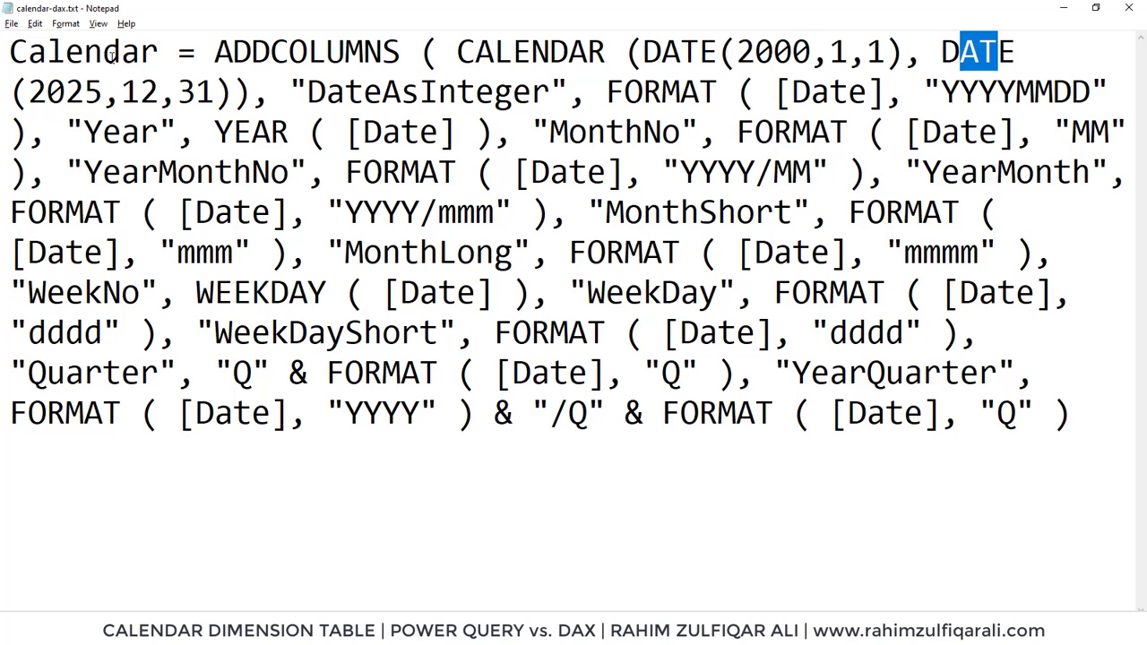
{"action": "left_click_drag", "start_coordinate": [216, 91], "coordinate": [33, 90]}
{"action": "left_click", "coordinate": [66, 91]}
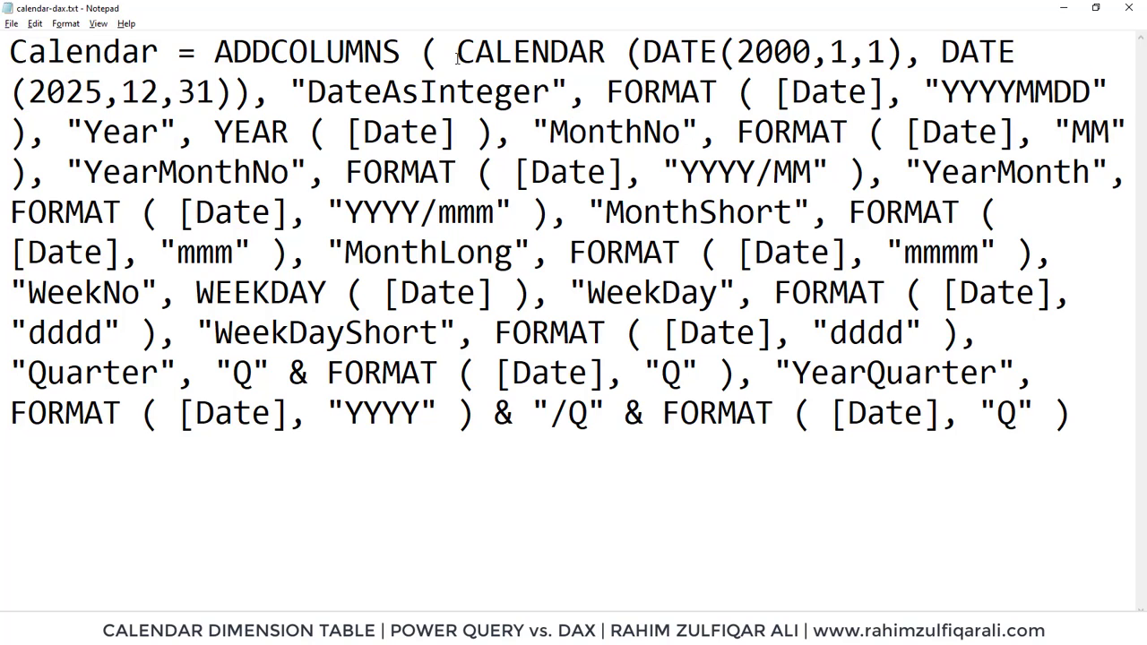
Review the DateAsInteger, Year, MonthNo and YearMonthNo definitions, then copy the whole formula
{"action": "left_click", "coordinate": [327, 93]}
{"action": "mouse_move", "coordinate": [308, 92]}
{"action": "left_mouse_down"}
{"action": "mouse_move", "coordinate": [549, 91]}
{"action": "mouse_move", "coordinate": [298, 100]}
{"action": "left_mouse_up"}
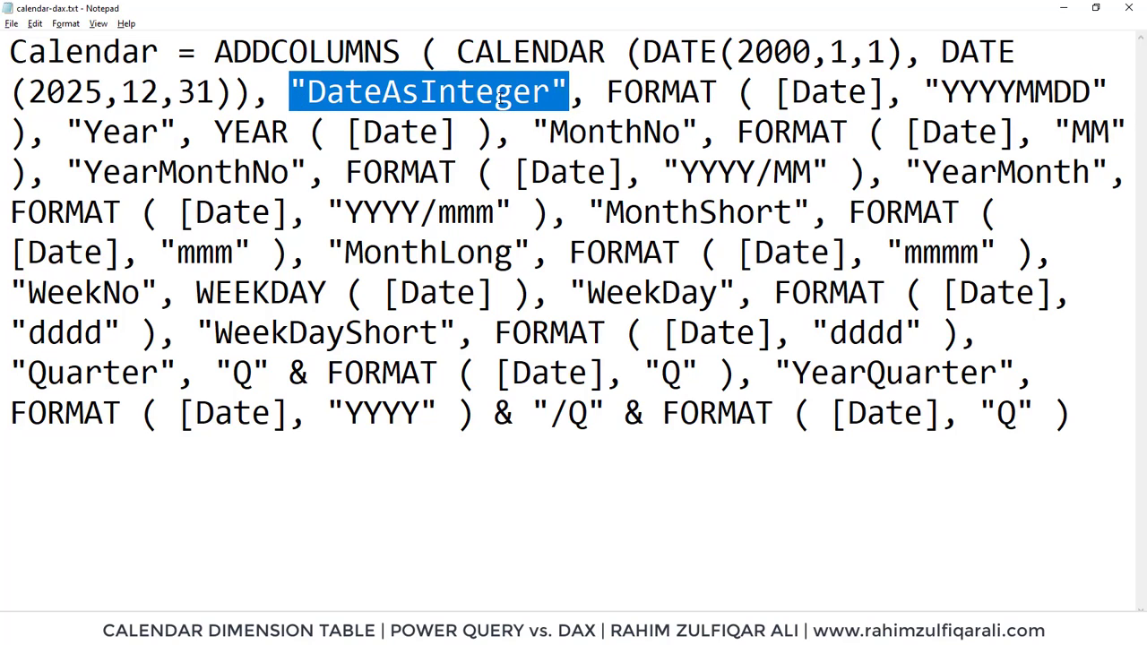
{"action": "left_click_drag", "start_coordinate": [608, 90], "coordinate": [717, 90]}
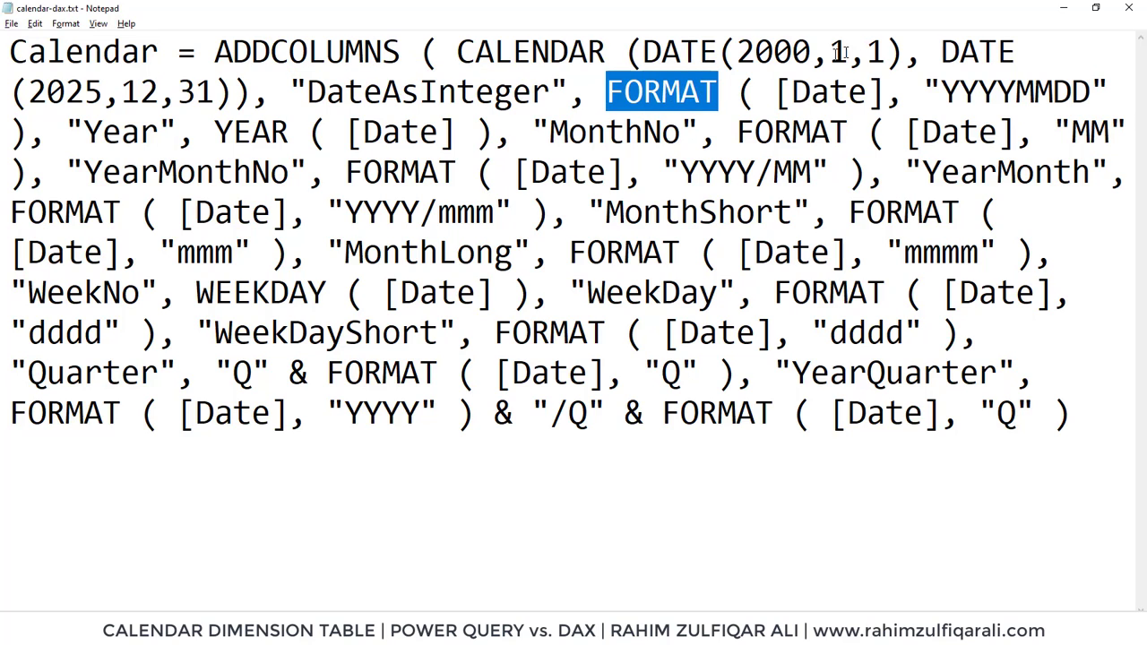
{"action": "left_click_drag", "start_coordinate": [777, 92], "coordinate": [1087, 93]}
{"action": "left_click", "coordinate": [1016, 93]}
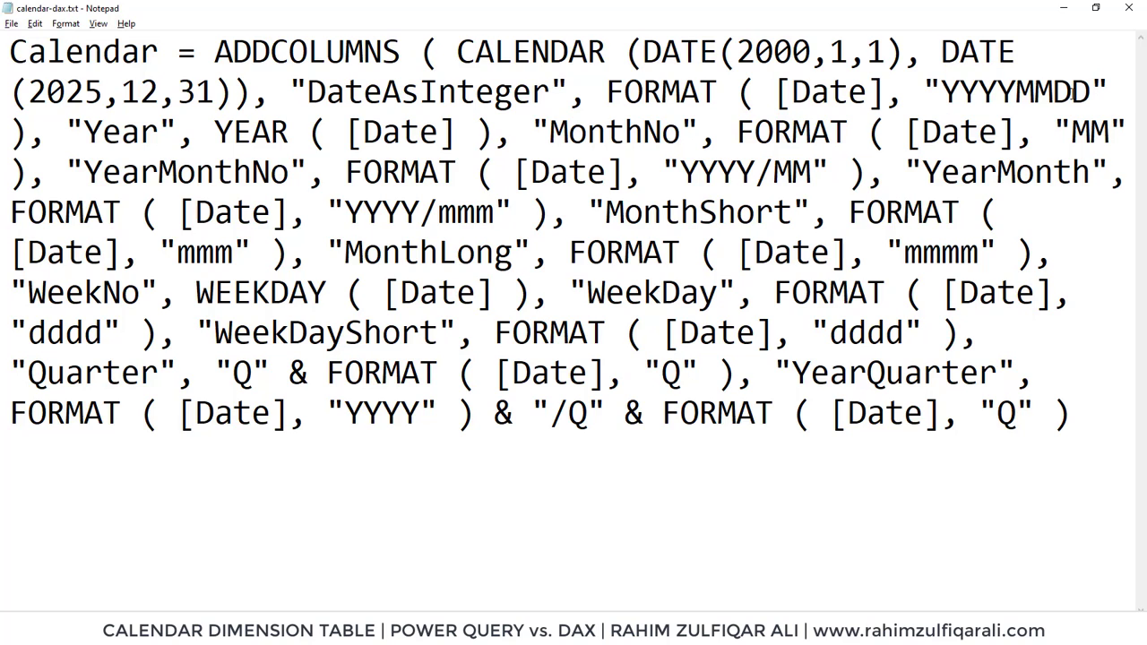
{"action": "left_click_drag", "start_coordinate": [83, 132], "coordinate": [156, 135]}
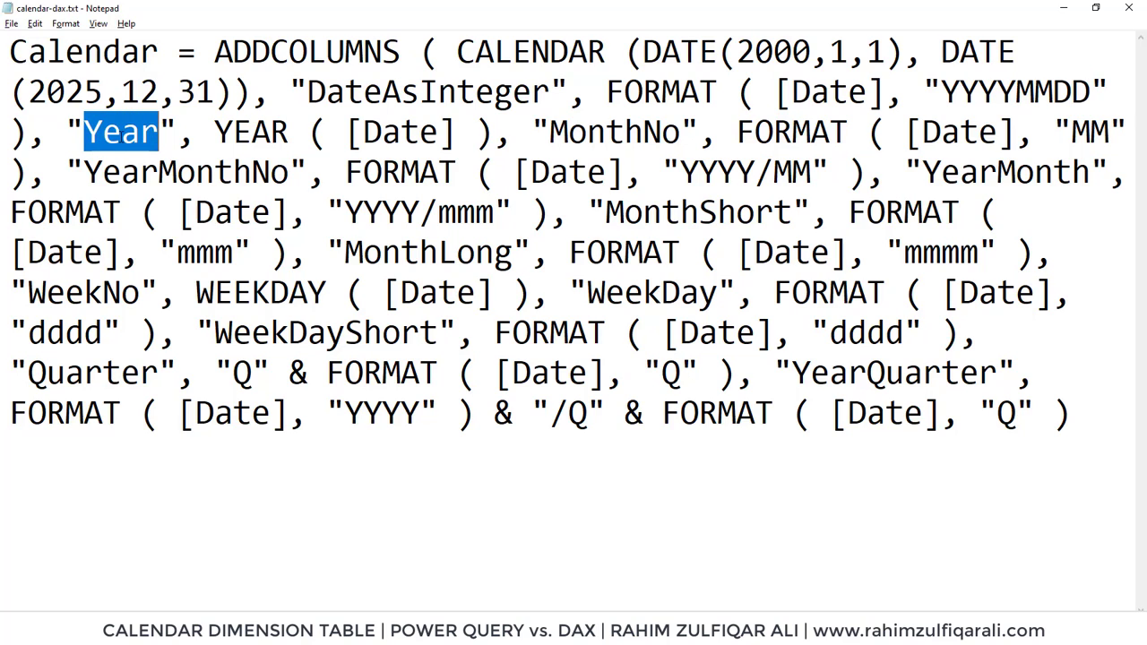
{"action": "left_click_drag", "start_coordinate": [215, 133], "coordinate": [450, 144]}
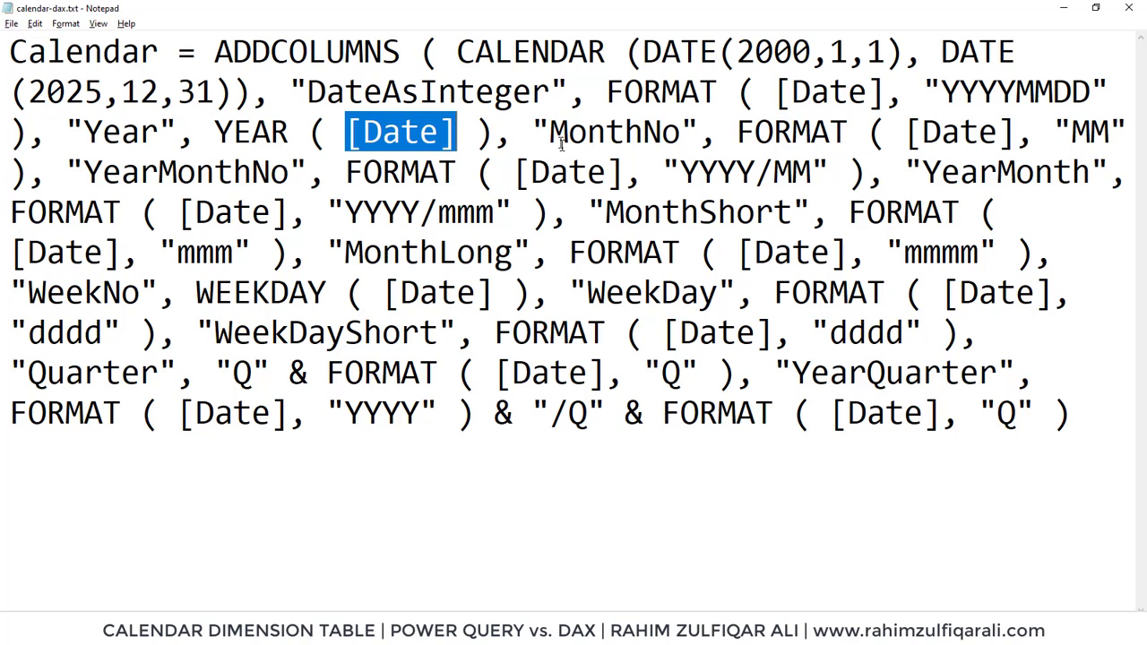
{"action": "left_click_drag", "start_coordinate": [549, 132], "coordinate": [677, 133]}
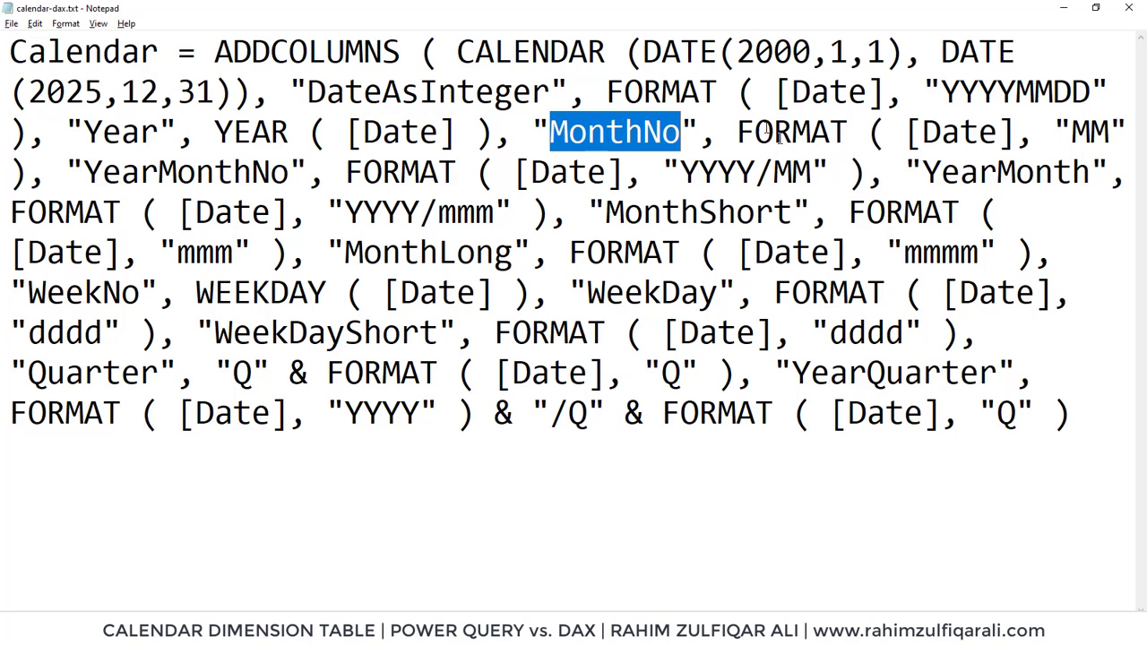
{"action": "left_click_drag", "start_coordinate": [737, 131], "coordinate": [1102, 132]}
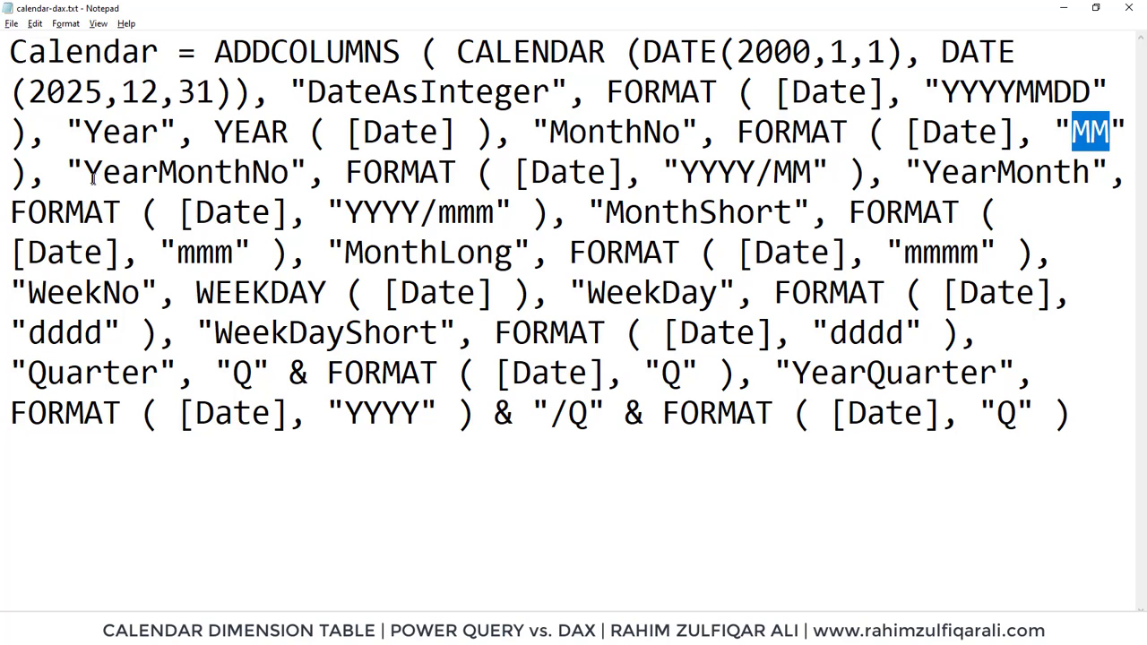
{"action": "left_click_drag", "start_coordinate": [84, 172], "coordinate": [618, 186]}
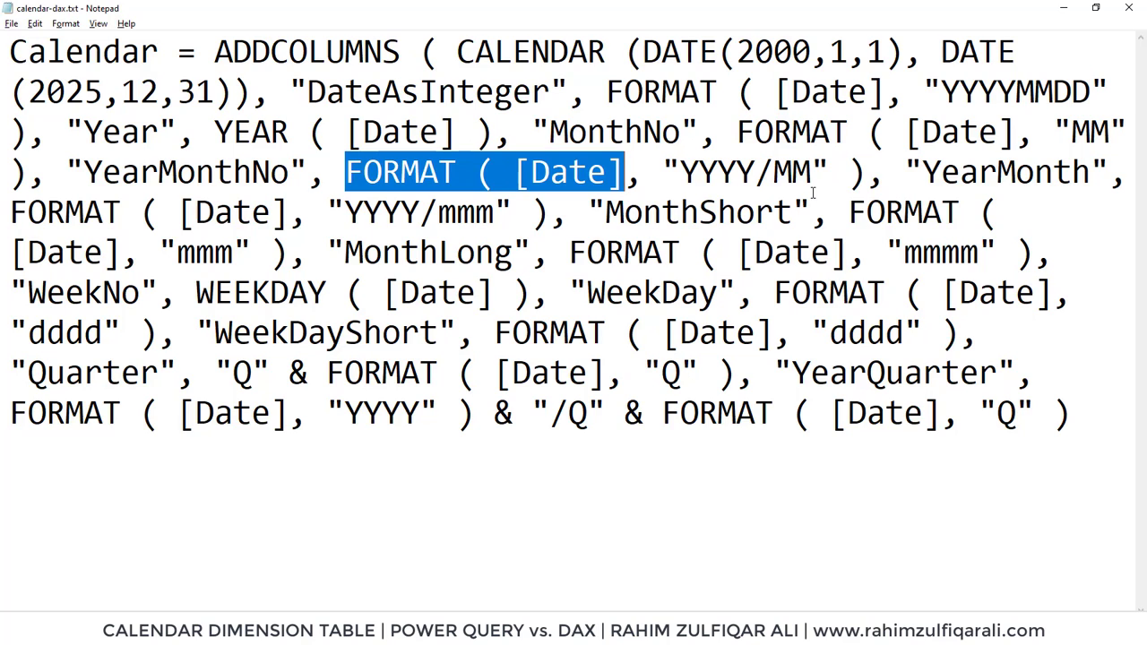
{"action": "left_click", "coordinate": [789, 176]}
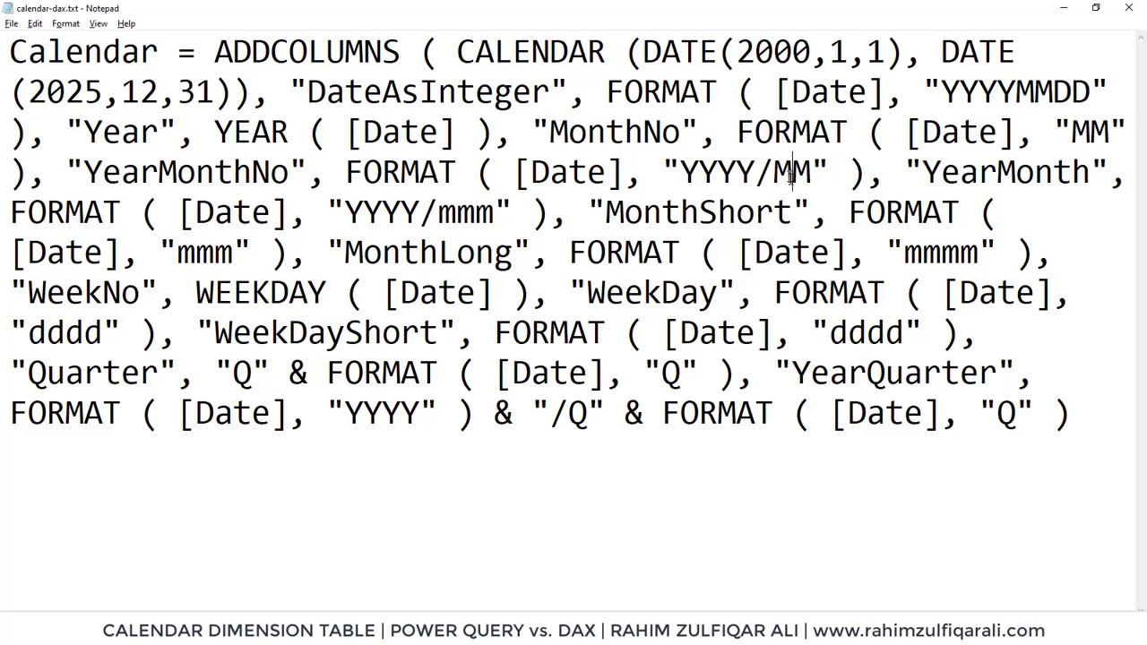
{"action": "left_click", "coordinate": [422, 220]}
{"action": "left_click_drag", "start_coordinate": [1078, 416], "coordinate": [9, 56]}
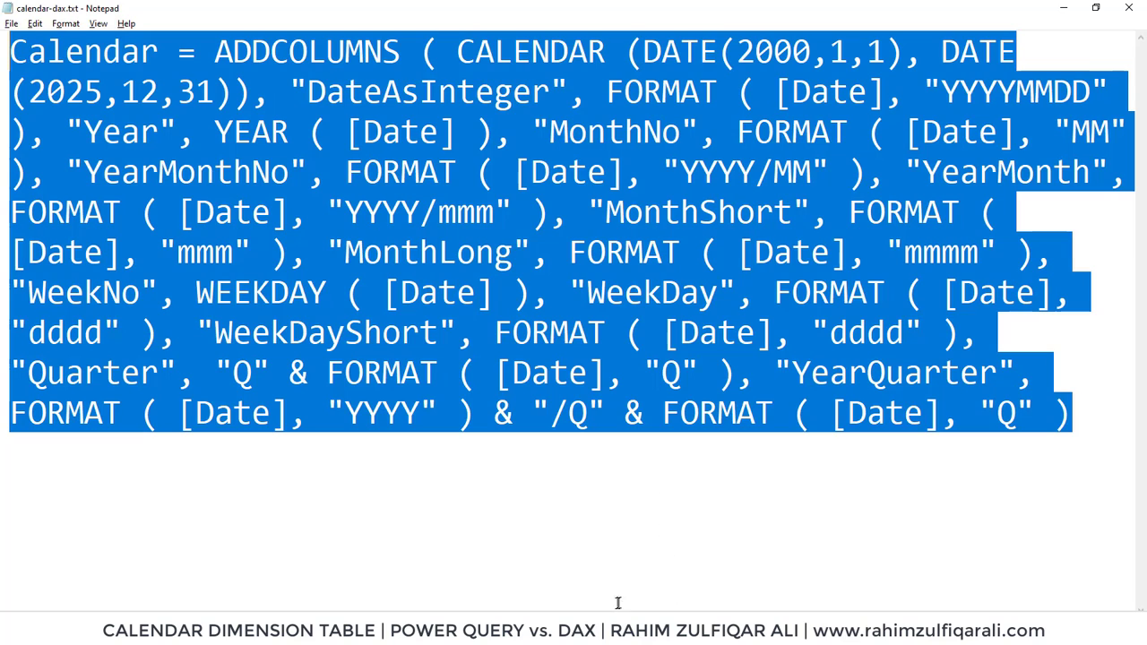
{"action": "key", "text": "alt+Tab"}
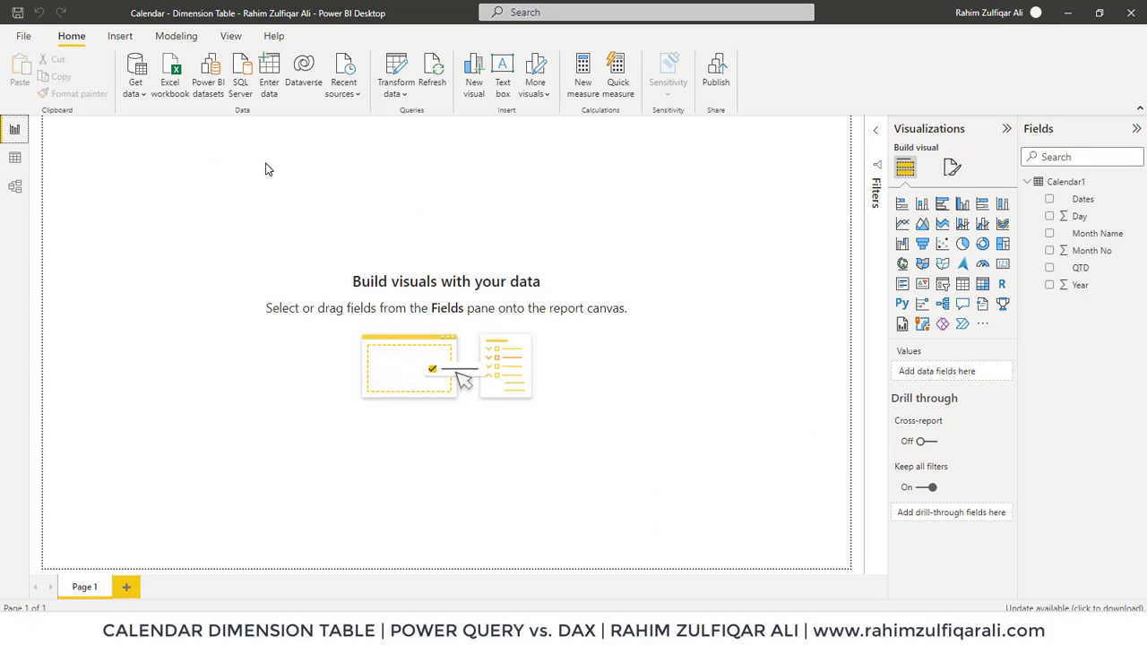
Paste the Calendar ADDCOLUMNS DAX as a new table and expand its fields
{"action": "left_click", "coordinate": [174, 43]}
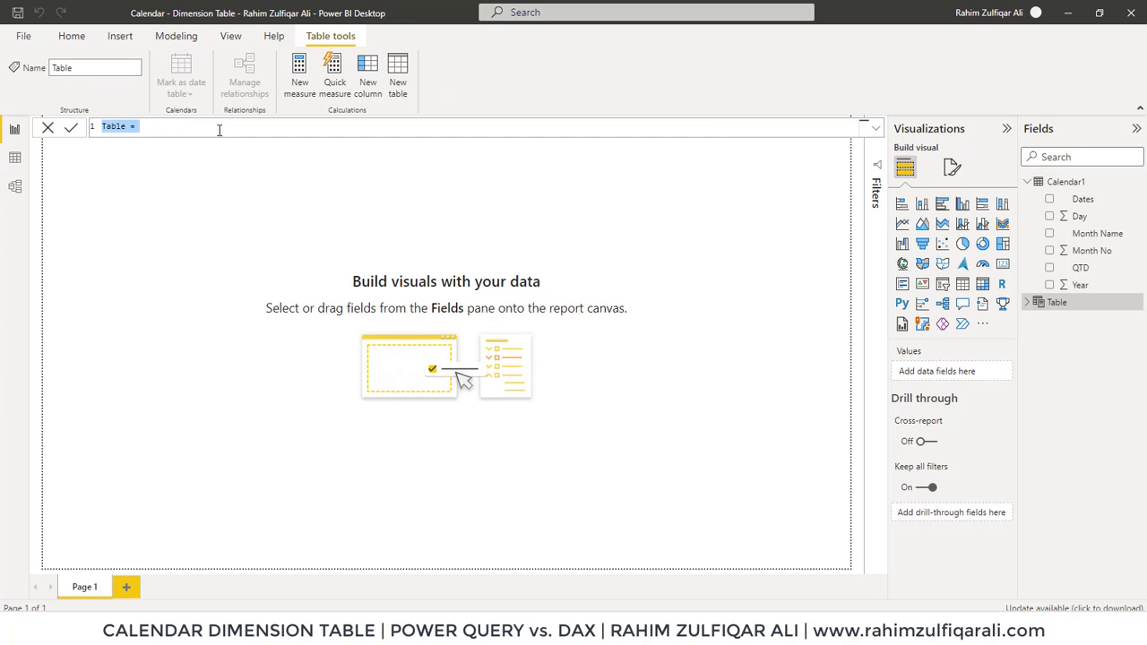
{"action": "key", "text": "ctrl+v"}
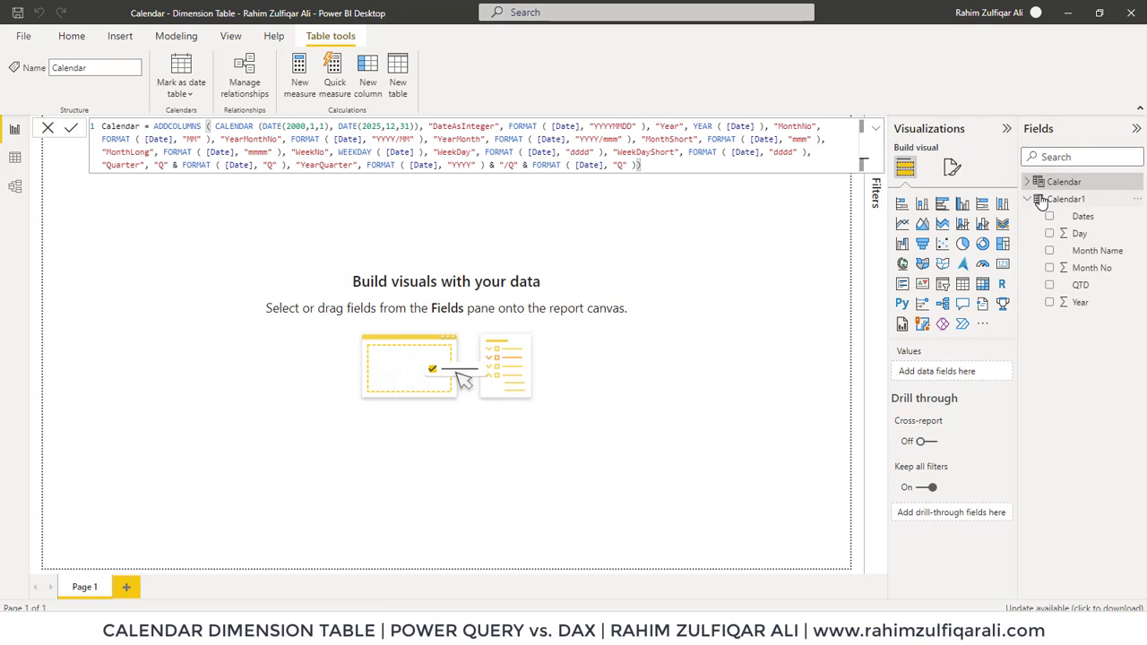
{"action": "left_click", "coordinate": [1036, 183]}
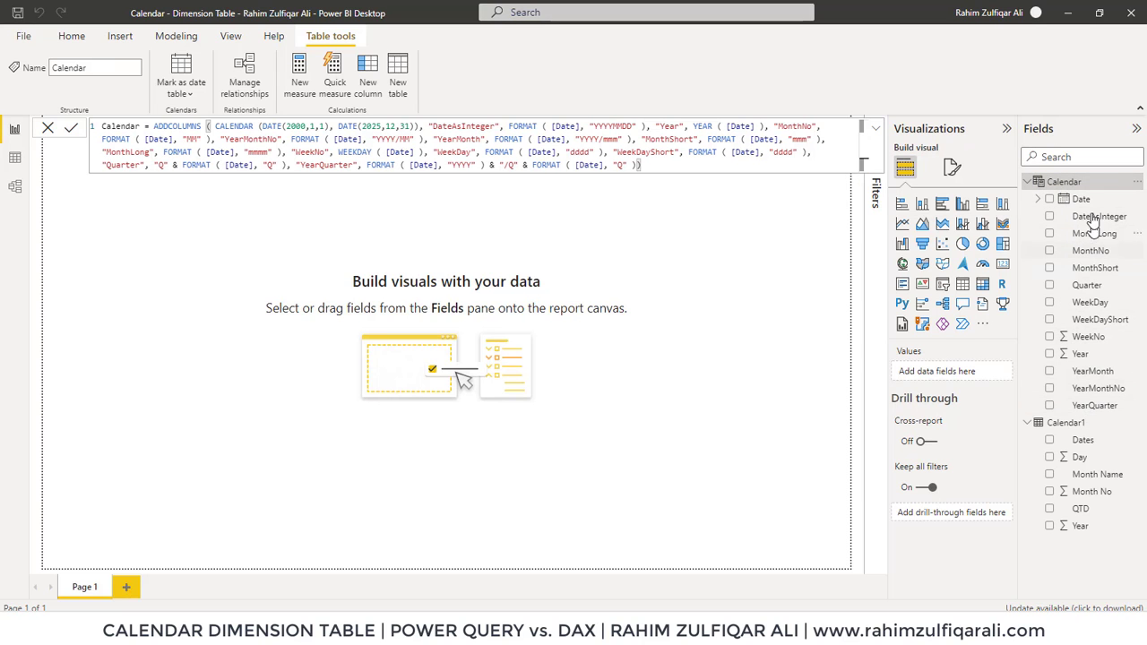
In Data view, inspect the Calendar columns from Date through WeekDayShort
{"action": "left_click", "coordinate": [15, 158]}
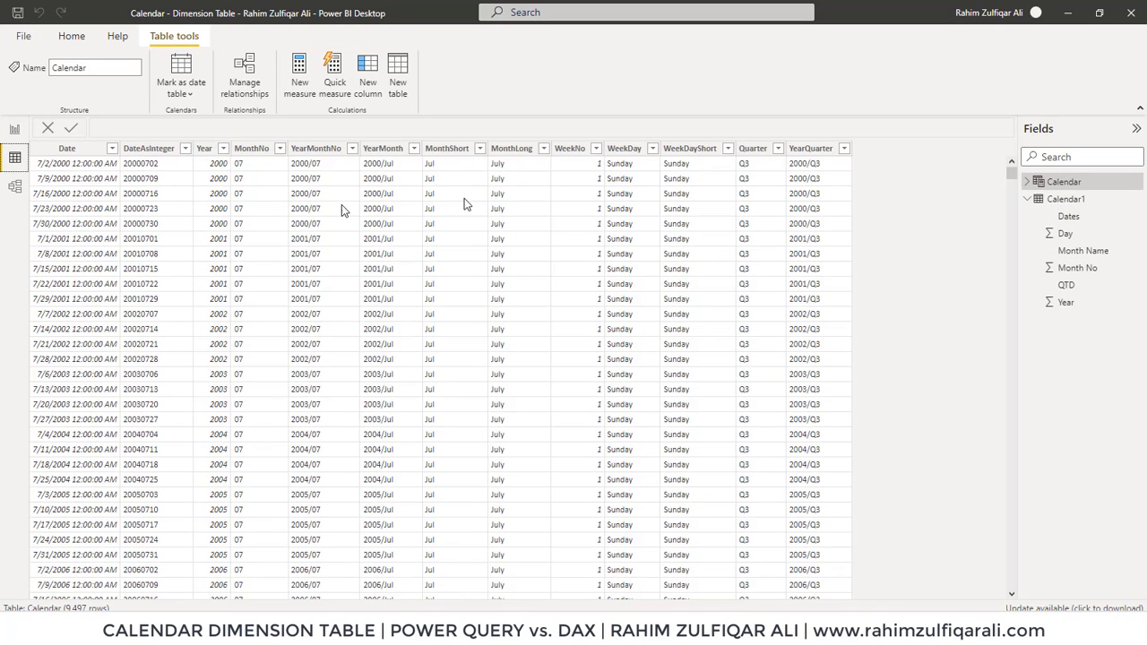
{"action": "left_click", "coordinate": [66, 148]}
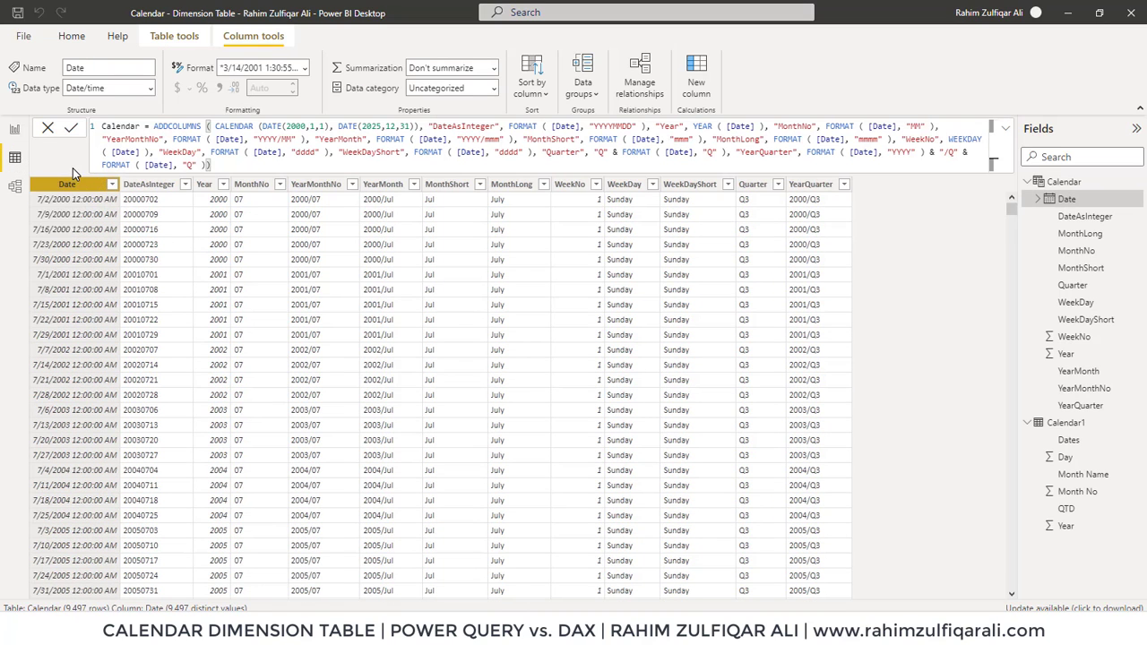
{"action": "left_click", "coordinate": [206, 185]}
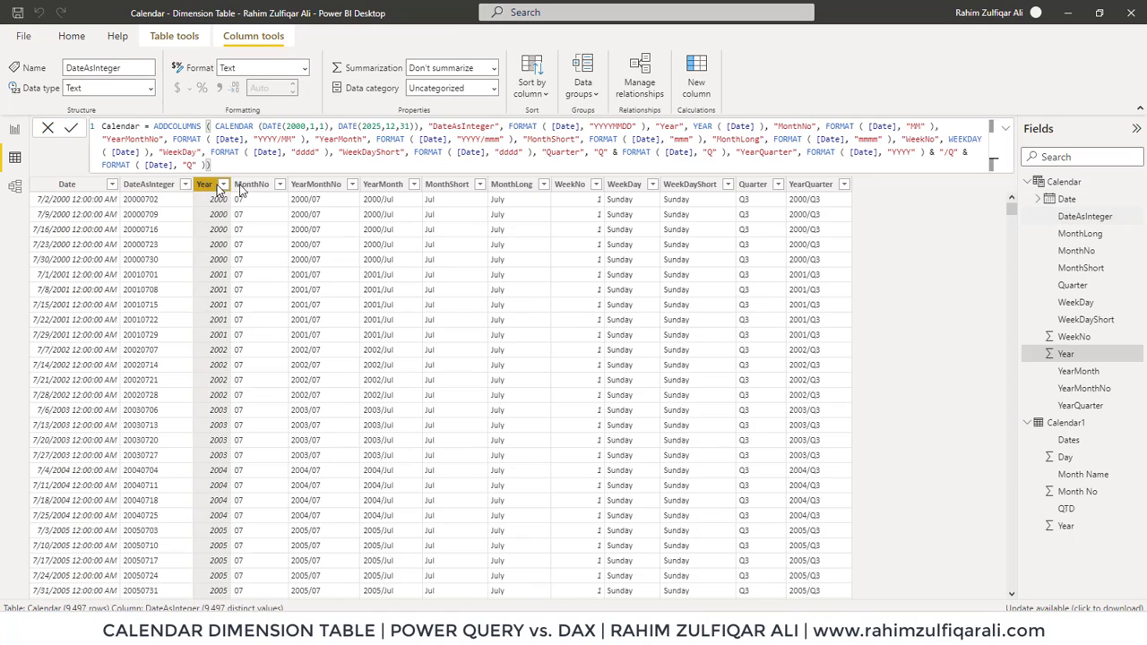
{"action": "left_click", "coordinate": [251, 185]}
{"action": "left_click", "coordinate": [333, 185]}
{"action": "left_click", "coordinate": [383, 185]}
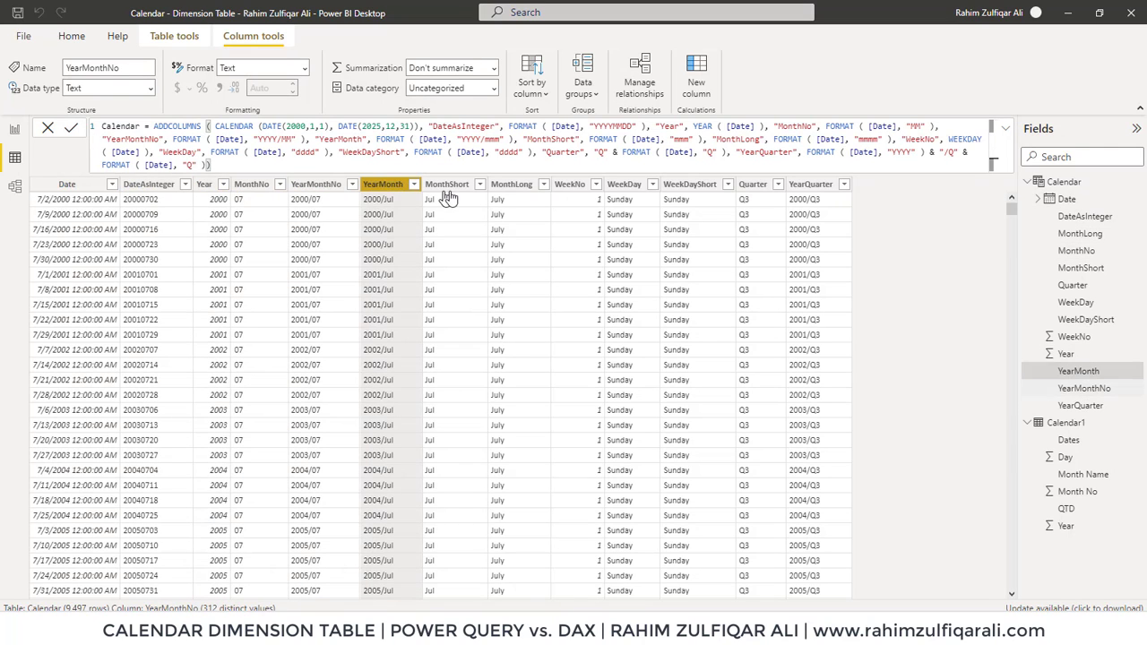
{"action": "left_click", "coordinate": [447, 185]}
{"action": "left_click", "coordinate": [511, 185]}
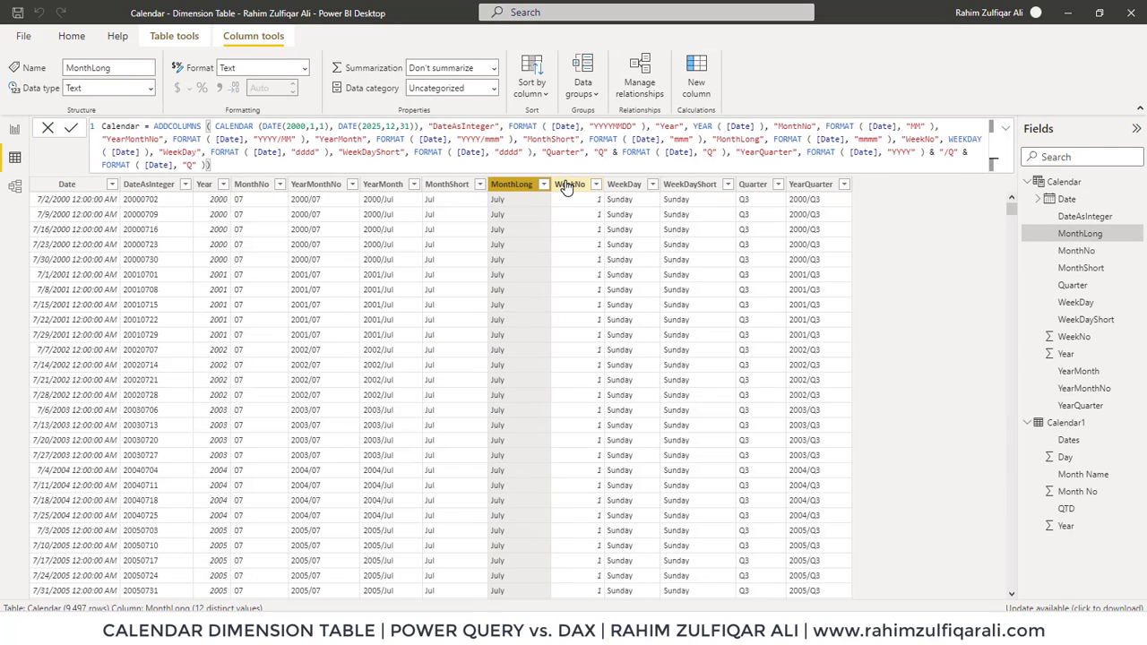
{"action": "left_click", "coordinate": [570, 184]}
{"action": "left_click", "coordinate": [624, 184]}
{"action": "left_click", "coordinate": [687, 189]}
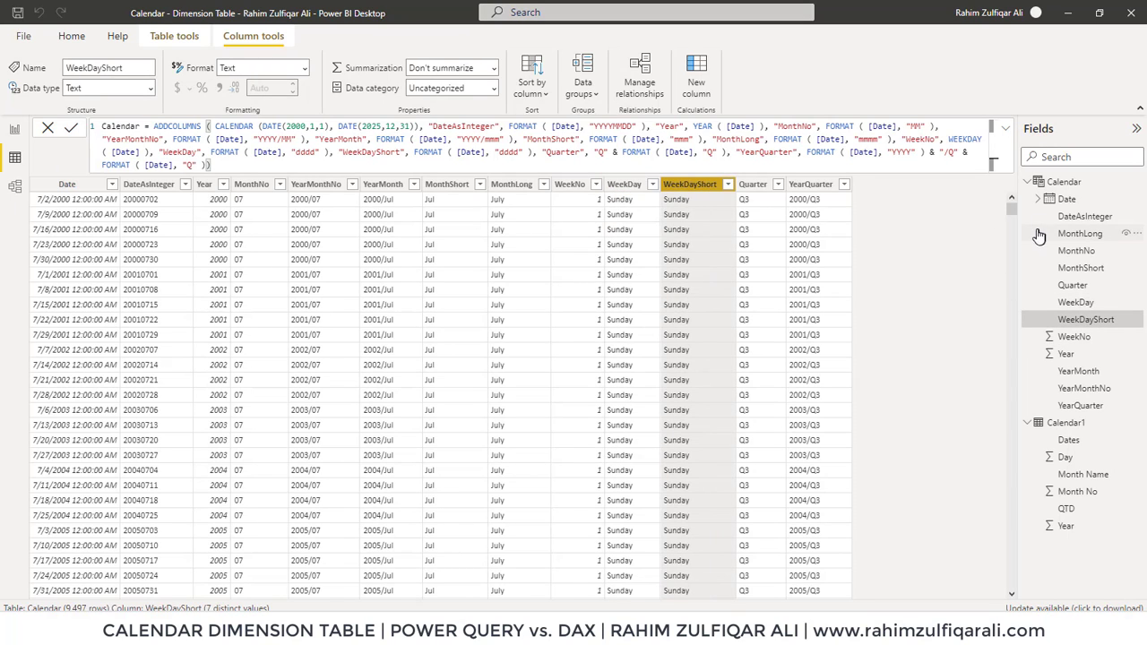
Compare the Calendar1 and Calendar tables and clear the selection in the Notepad formula
{"action": "left_click", "coordinate": [1071, 427]}
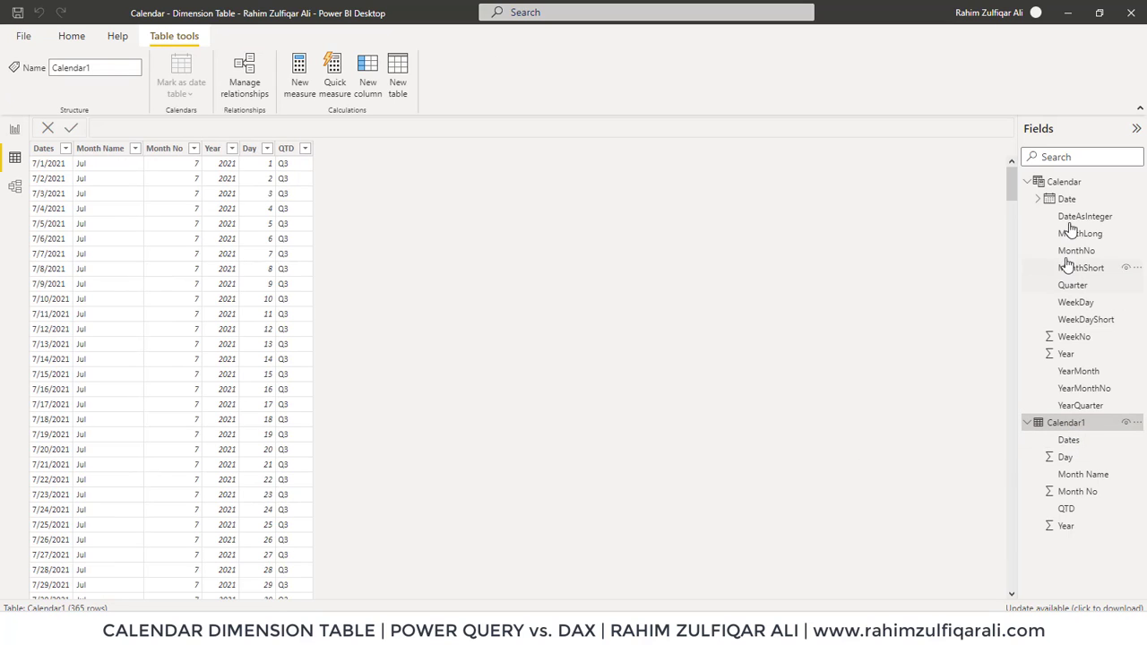
{"action": "left_click", "coordinate": [1068, 188]}
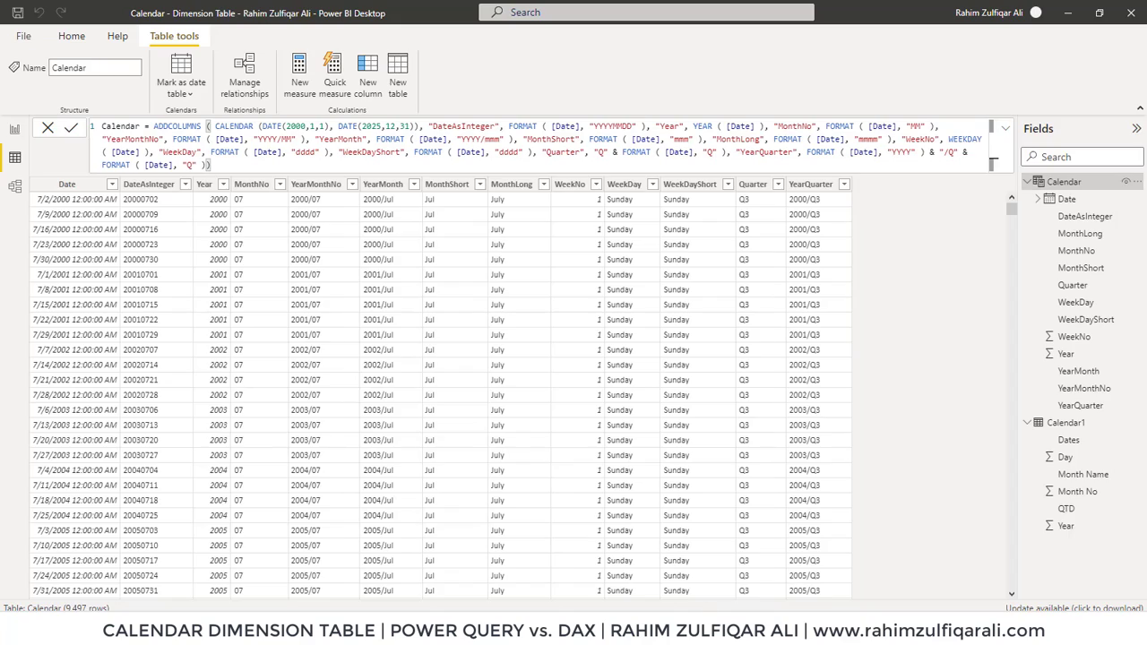
{"action": "key", "text": "alt+Tab"}
{"action": "left_click", "coordinate": [651, 374]}
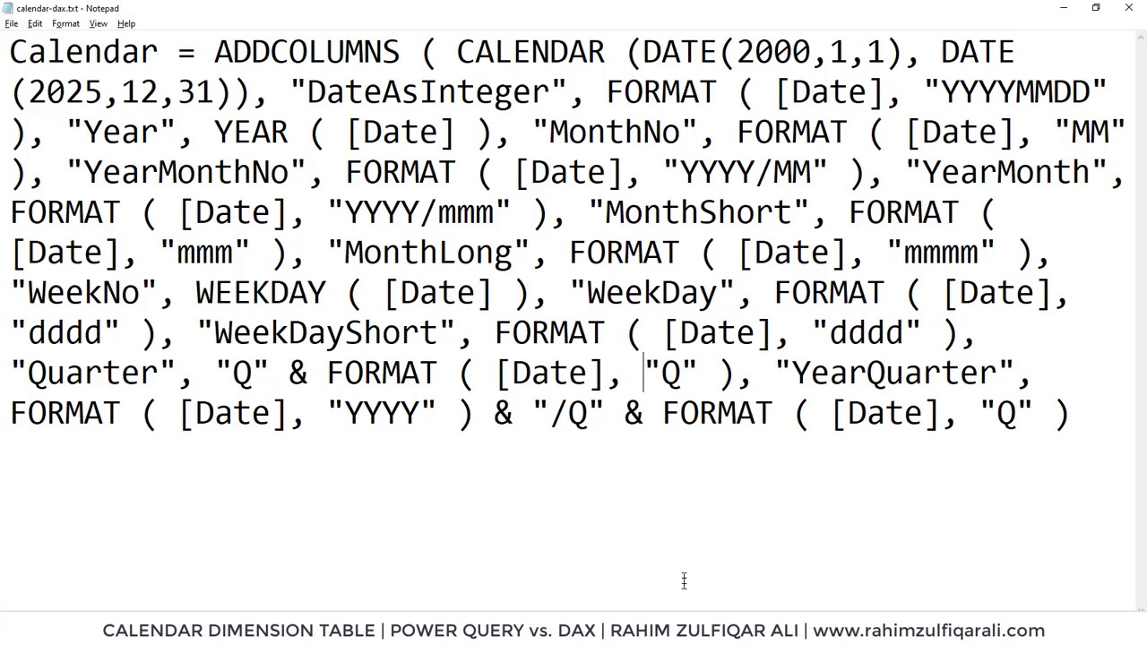
{"action": "key", "text": "alt+Tab"}
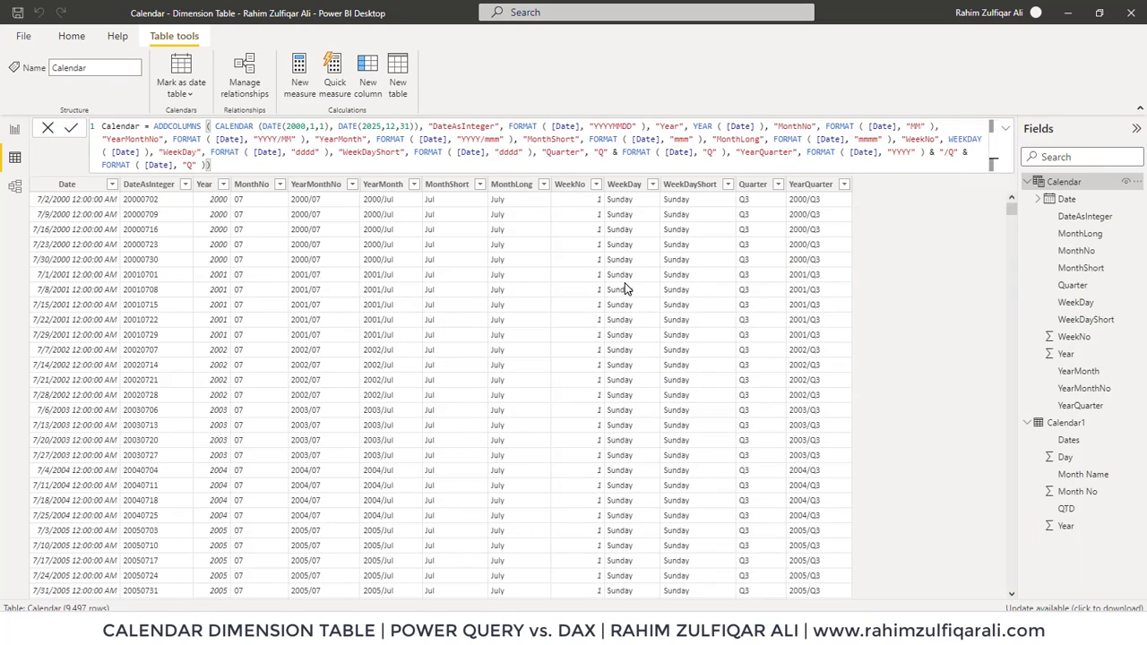